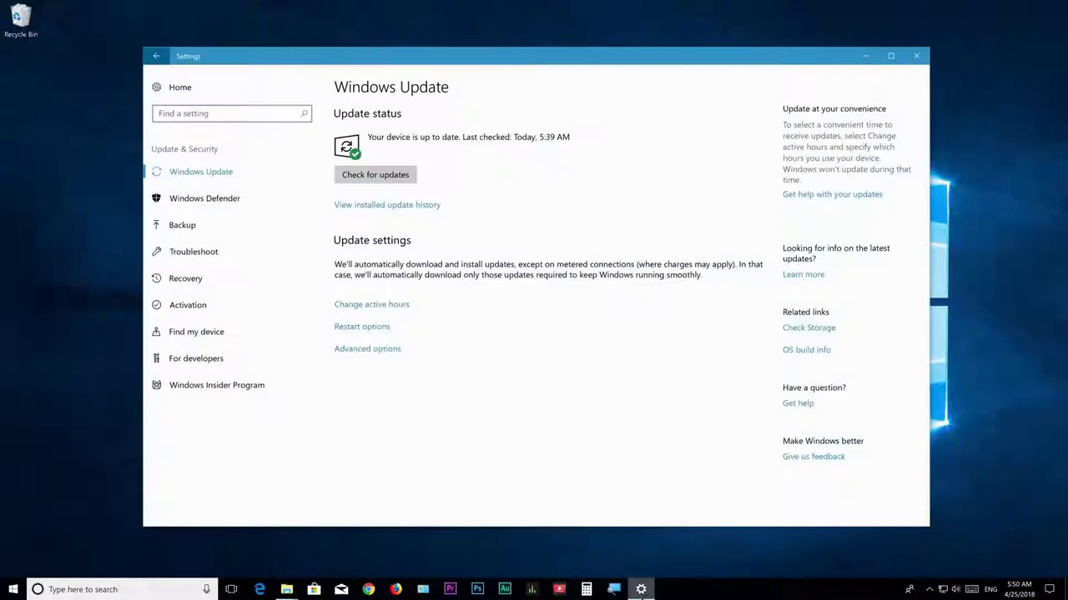
Step: Run Check for updates on the Windows Update page
left_click(390, 176)
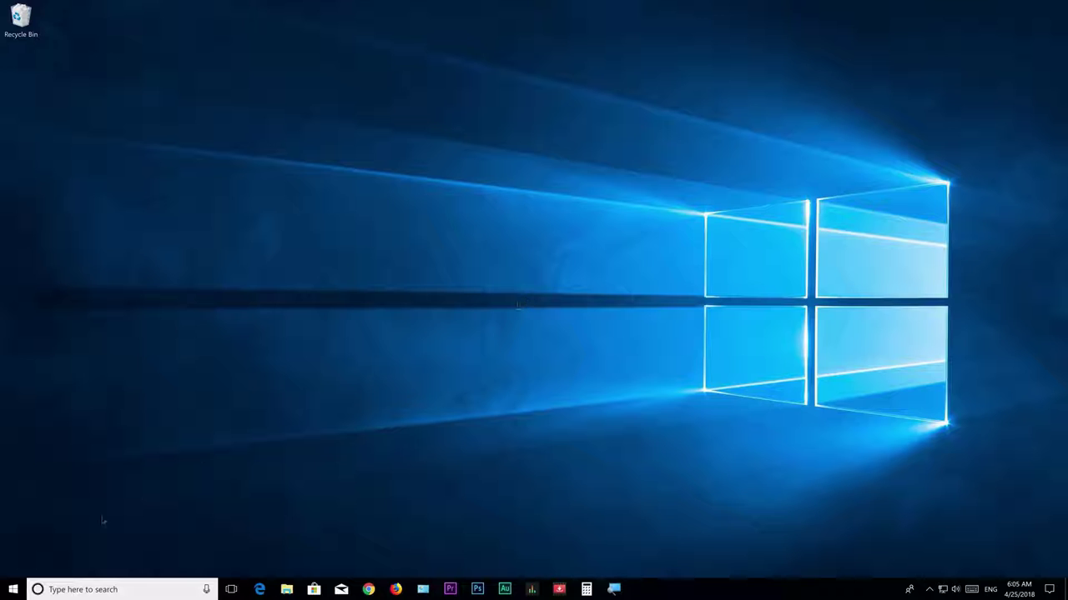
Step: Go to Settings > System > Power & sleep and open Additional power settings
left_click(13, 590)
left_click(15, 528)
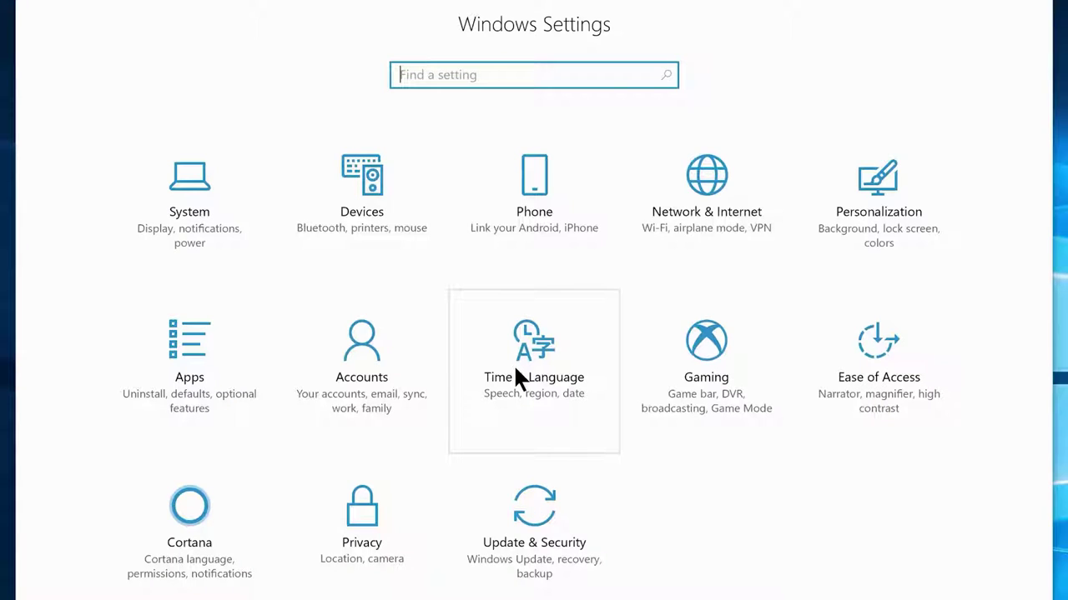
left_click(189, 231)
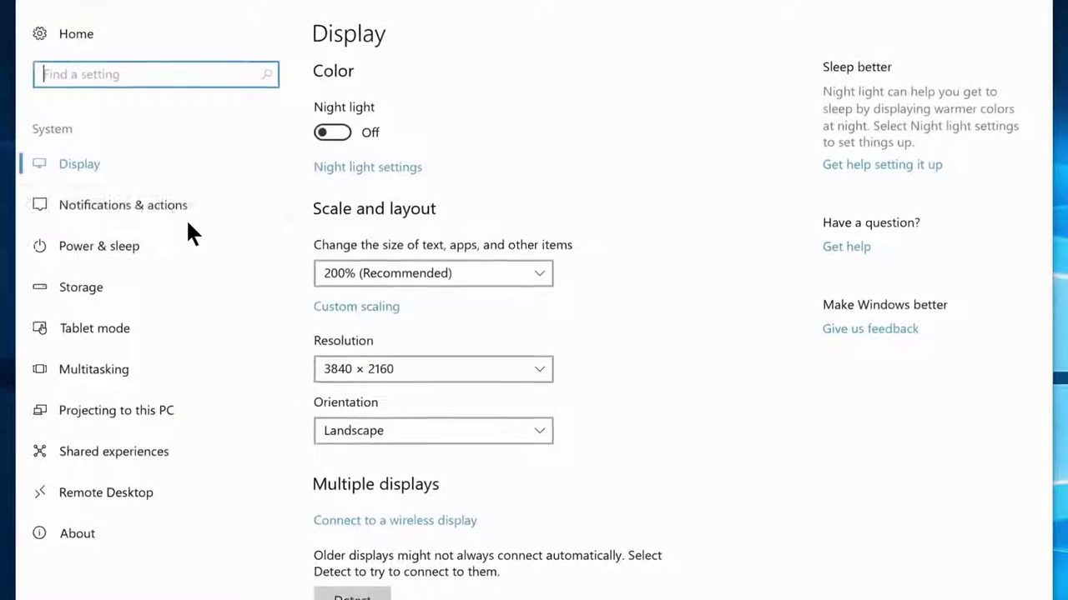
left_click(151, 242)
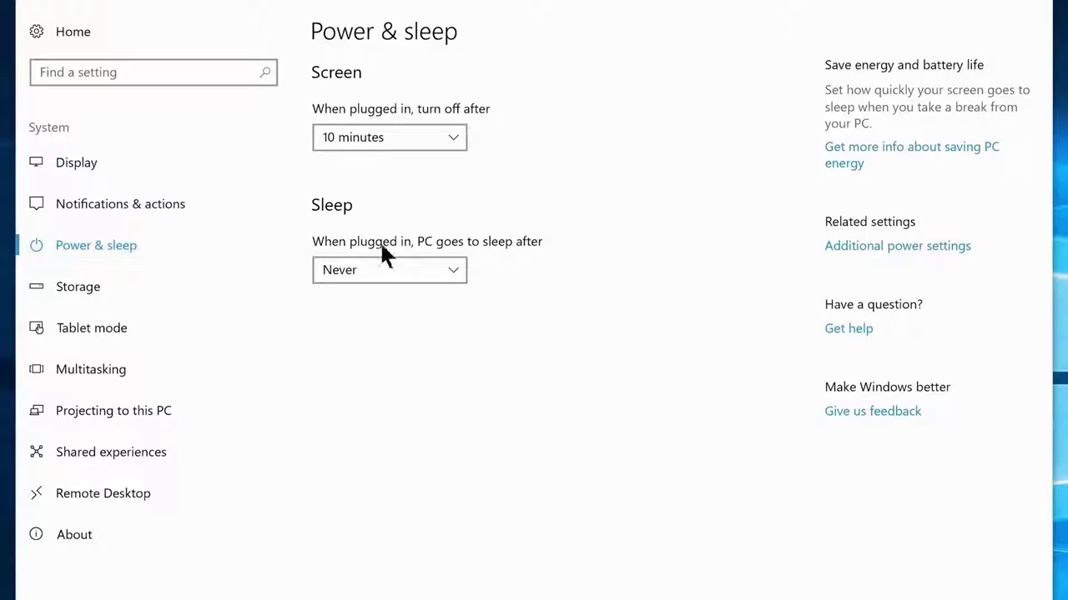
left_click(886, 247)
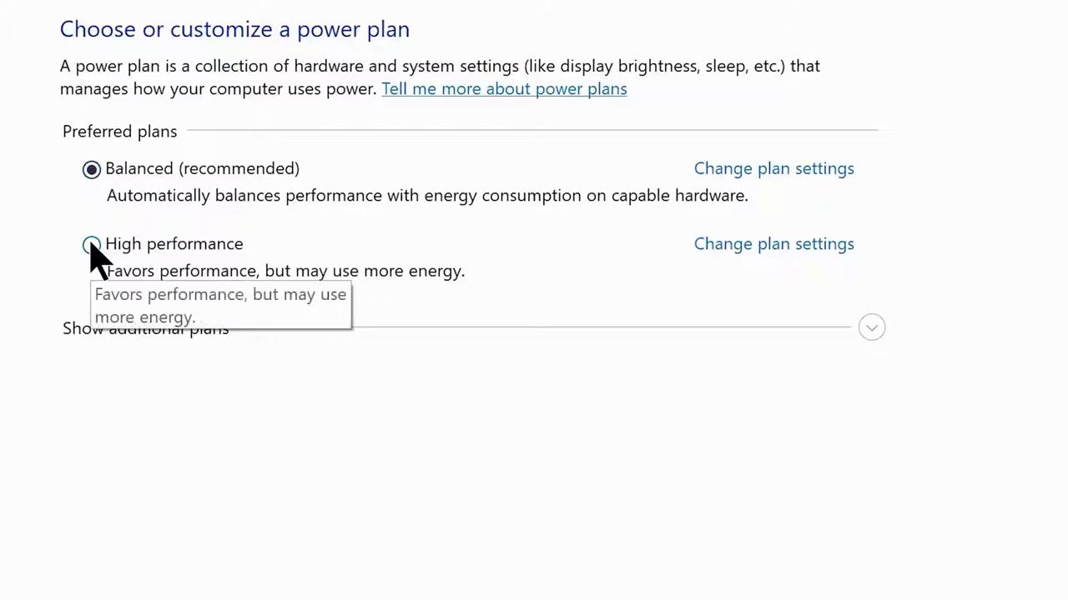
Step: Make High performance the active power plan and open its advanced power settings
left_click(92, 245)
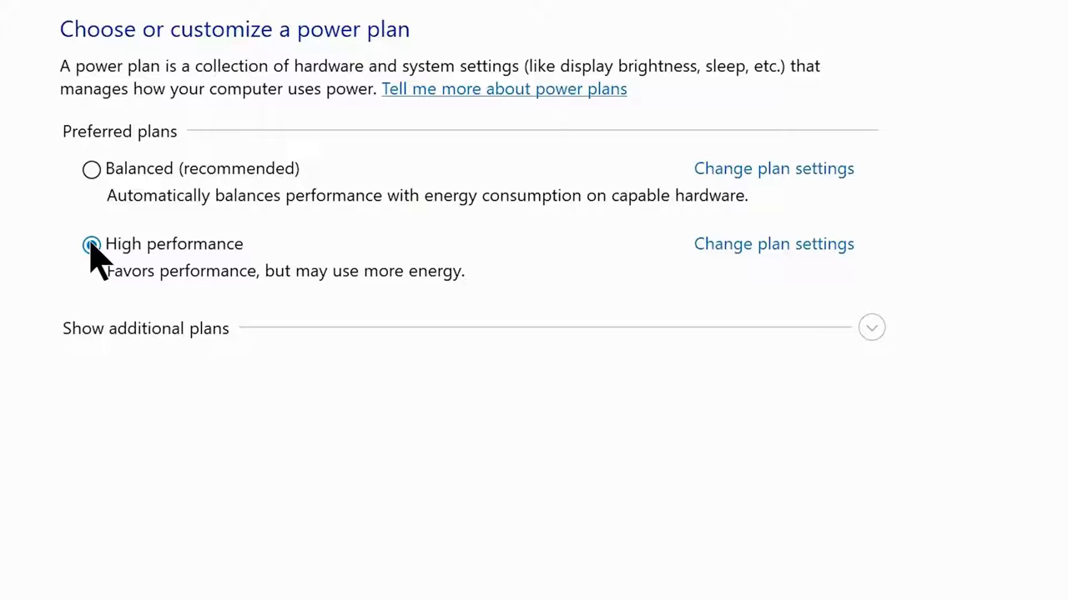
left_click(91, 245)
left_click(872, 331)
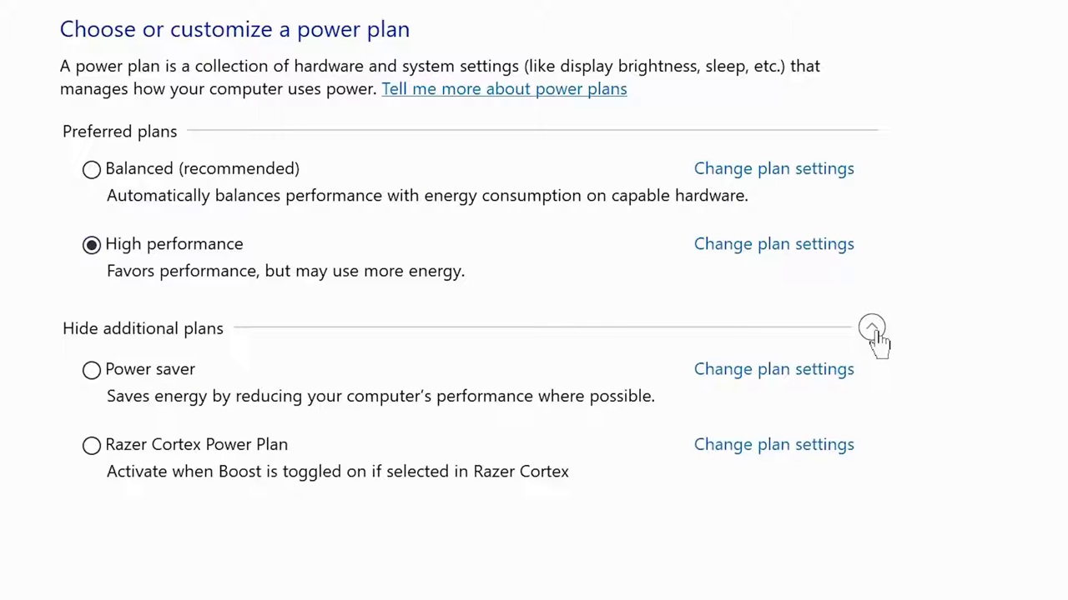
left_click(774, 246)
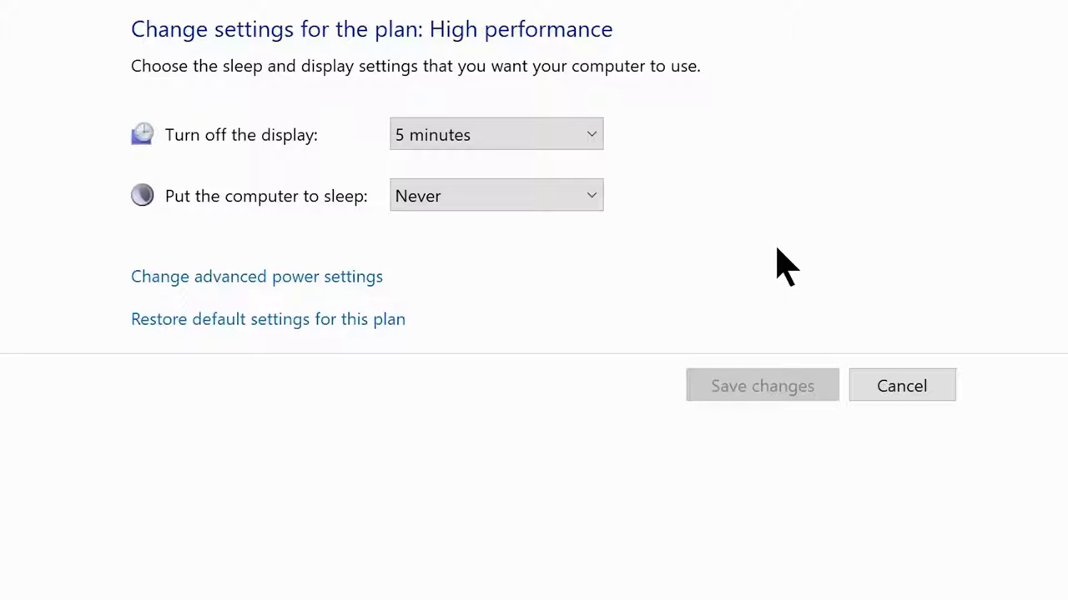
left_click(237, 288)
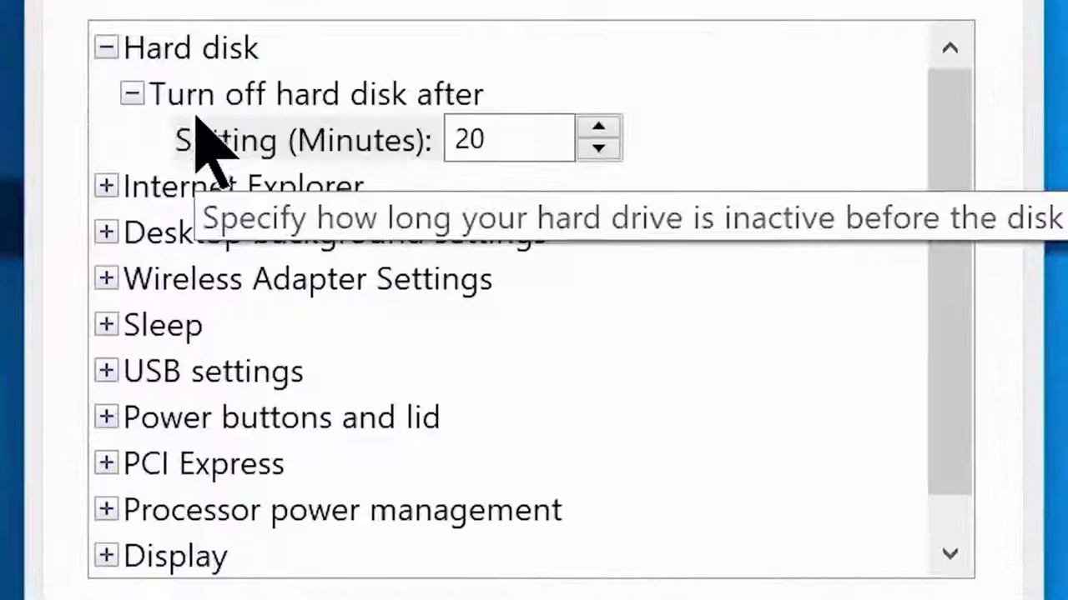
Step: Set the hard disk turn-off time to 0 minutes (Never)
left_click(370, 229)
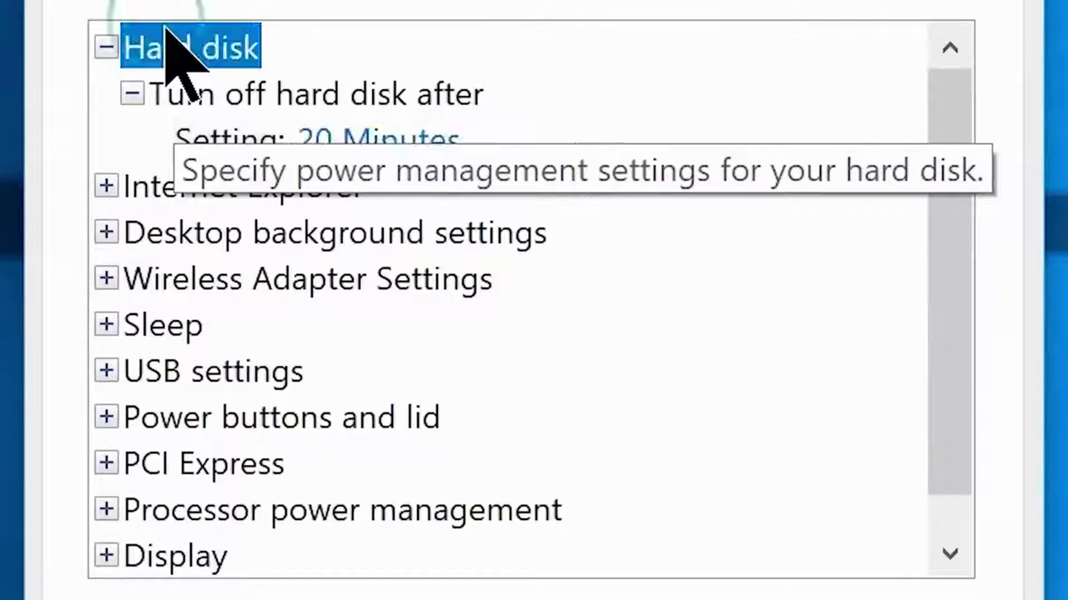
left_click(334, 137)
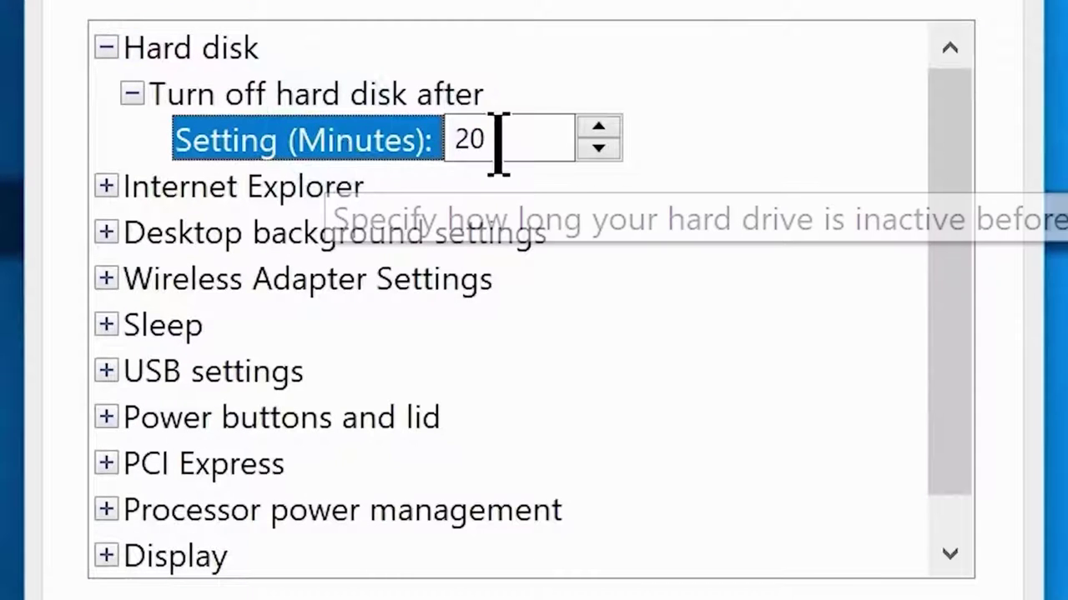
left_click_drag(495, 139, 437, 141)
type("0")
scroll(964, 346, "down", 1)
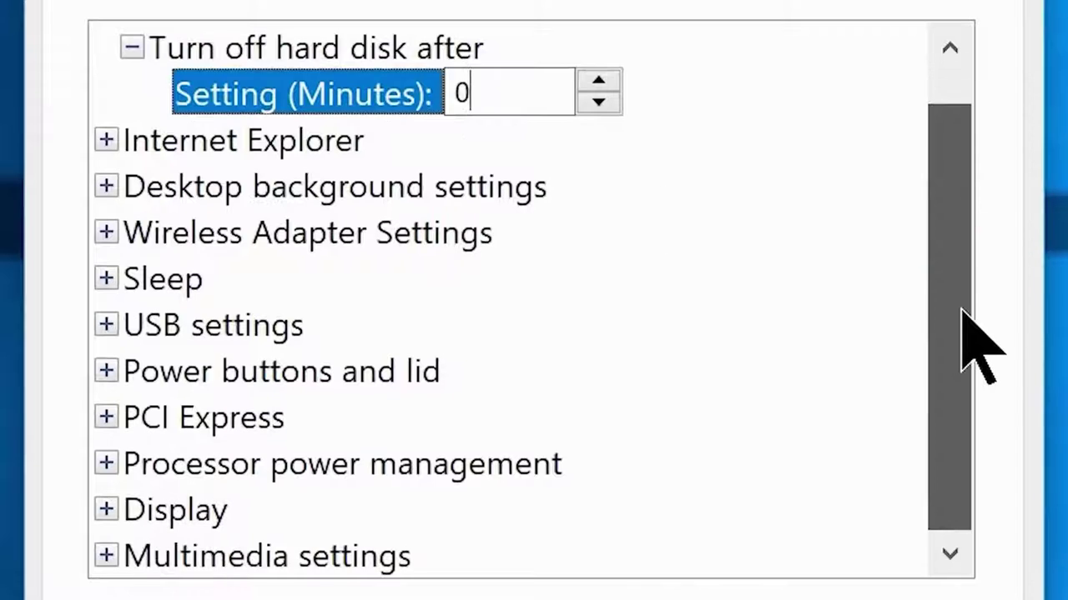
scroll(367, 454, "down", 1)
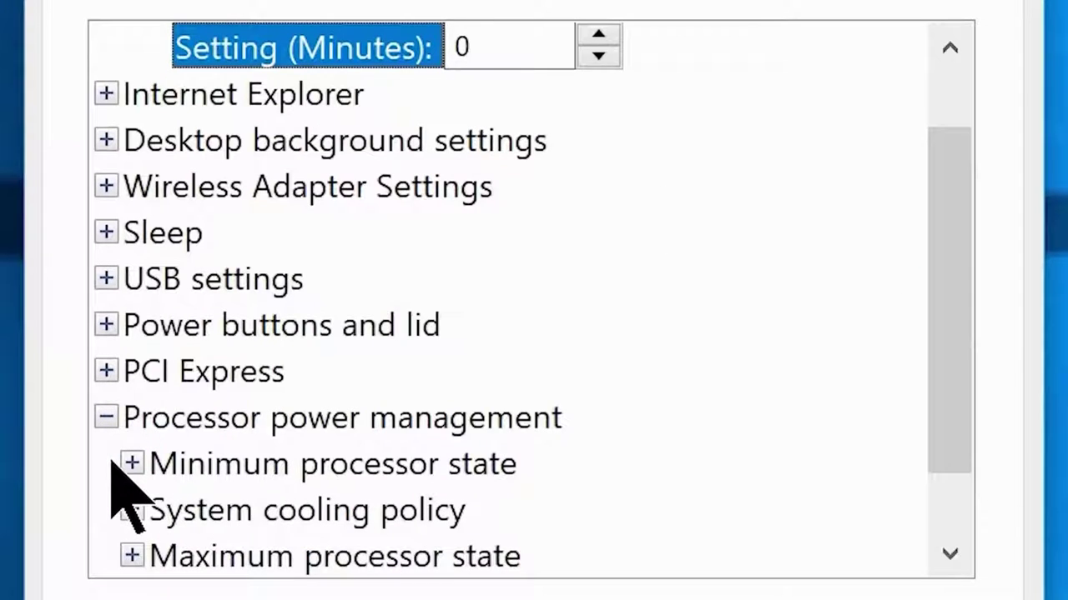
Step: Set minimum processor state to 0% and apply the advanced power settings
double_click(209, 464)
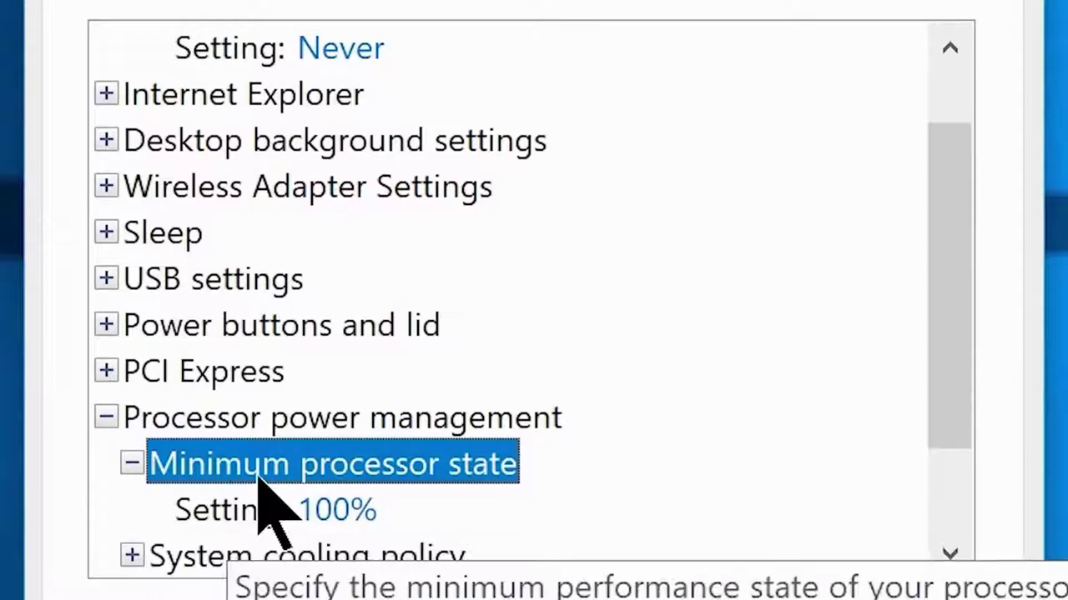
left_click(327, 508)
left_click_drag(392, 509, 361, 509)
type("0")
left_click_drag(951, 386, 951, 464)
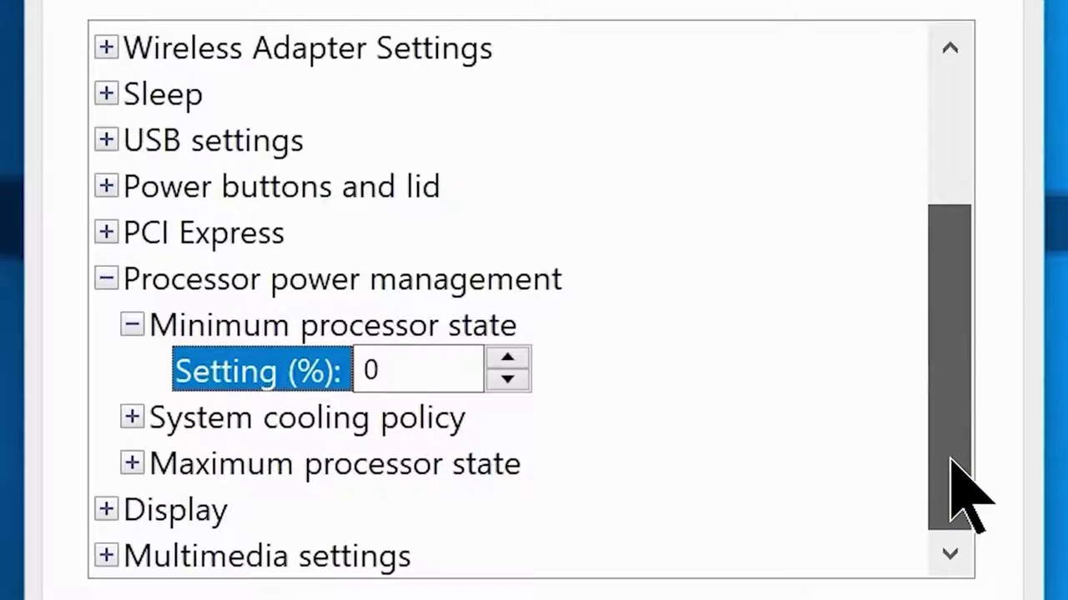
double_click(290, 466)
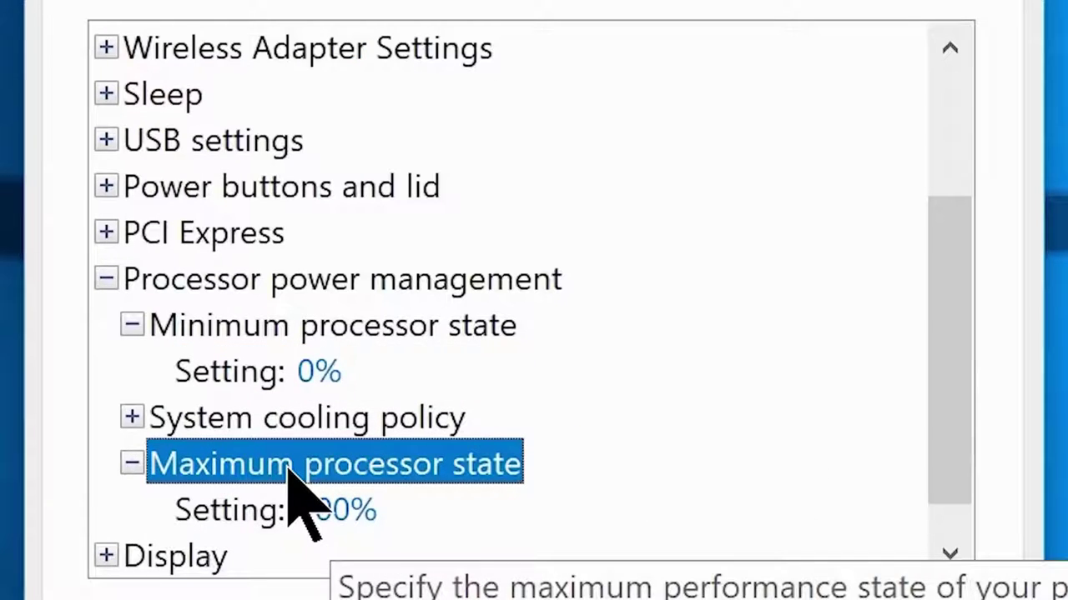
left_click(337, 507)
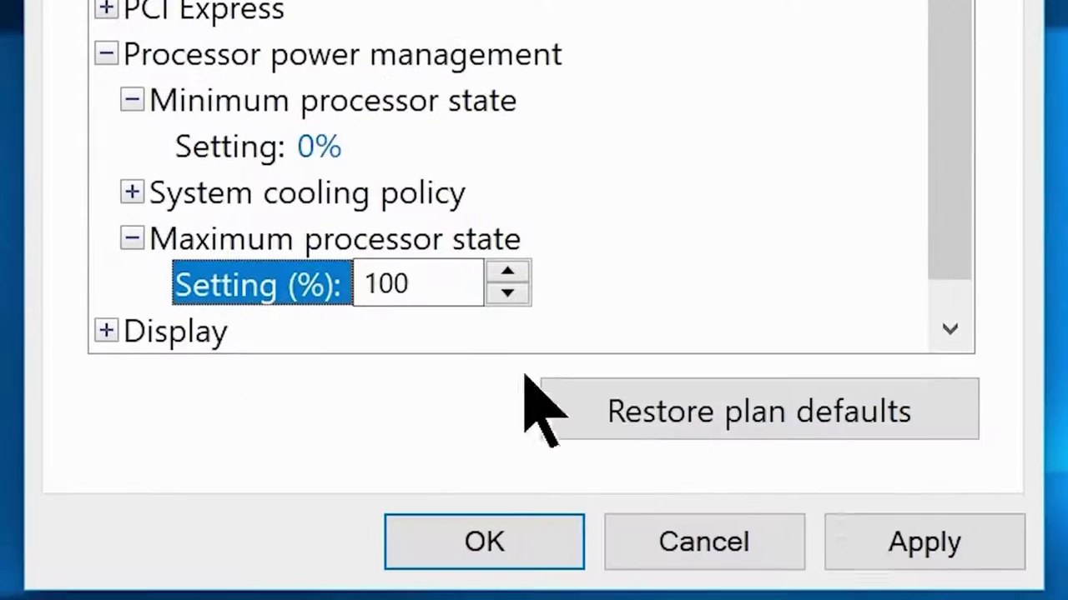
left_click(906, 542)
left_click(485, 544)
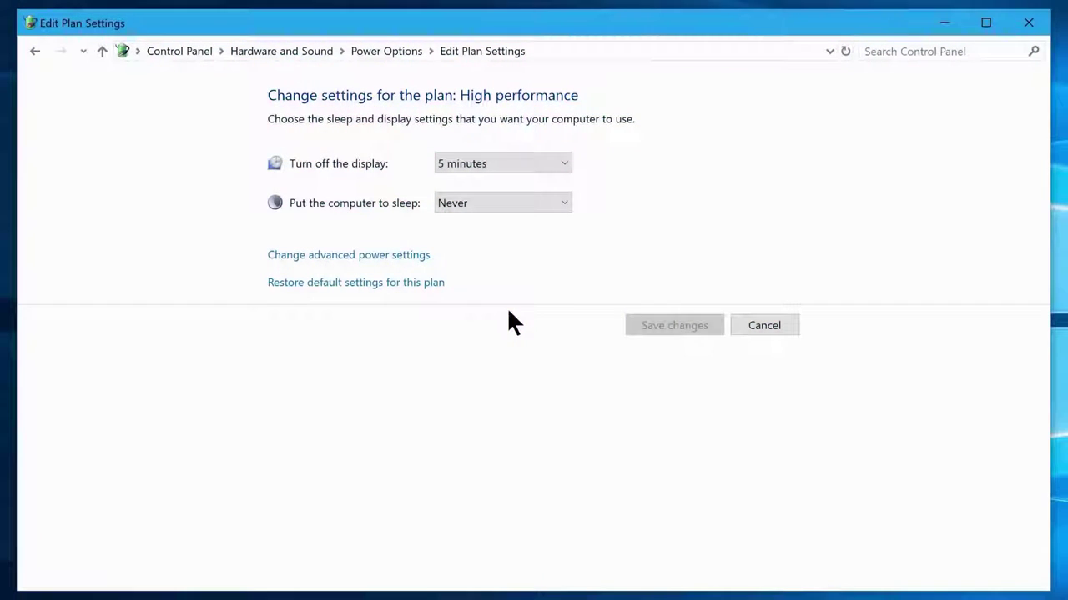
Step: Close the plan settings window and reopen Windows Settings from Start
left_click(1029, 25)
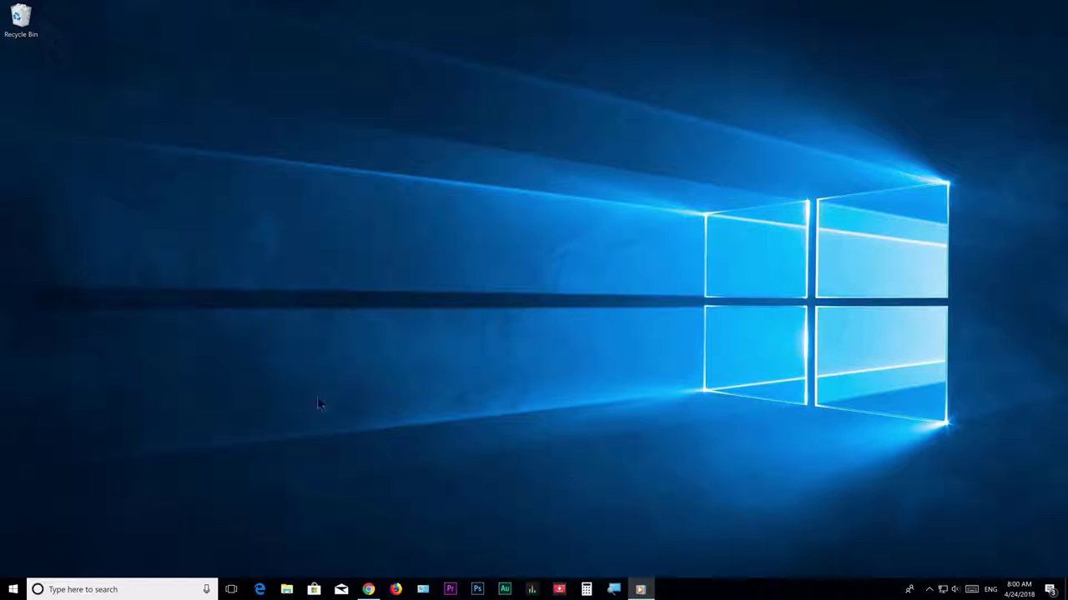
left_click(13, 590)
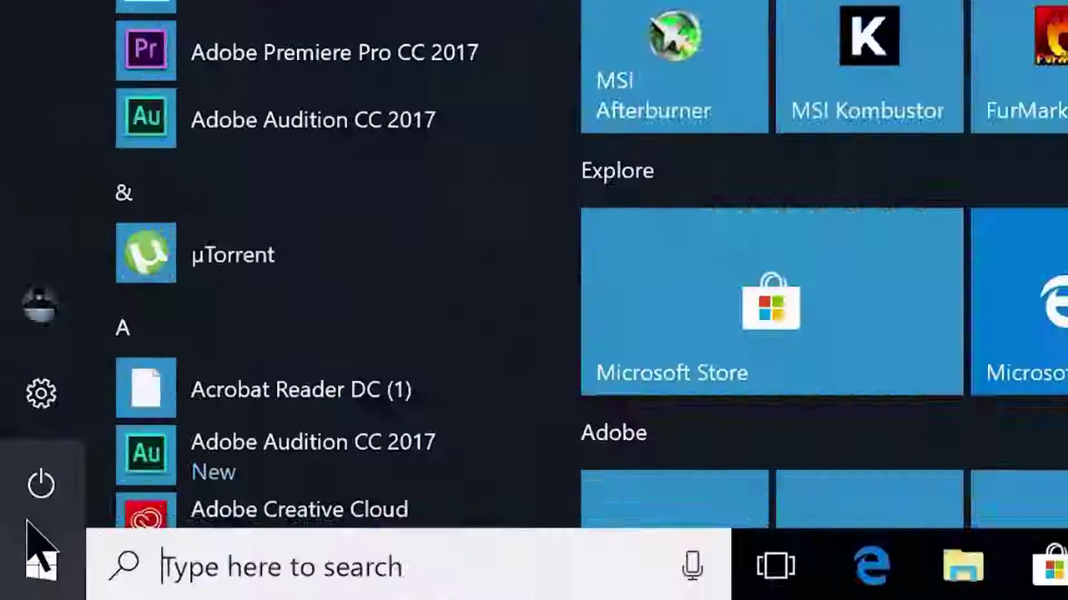
left_click(10, 542)
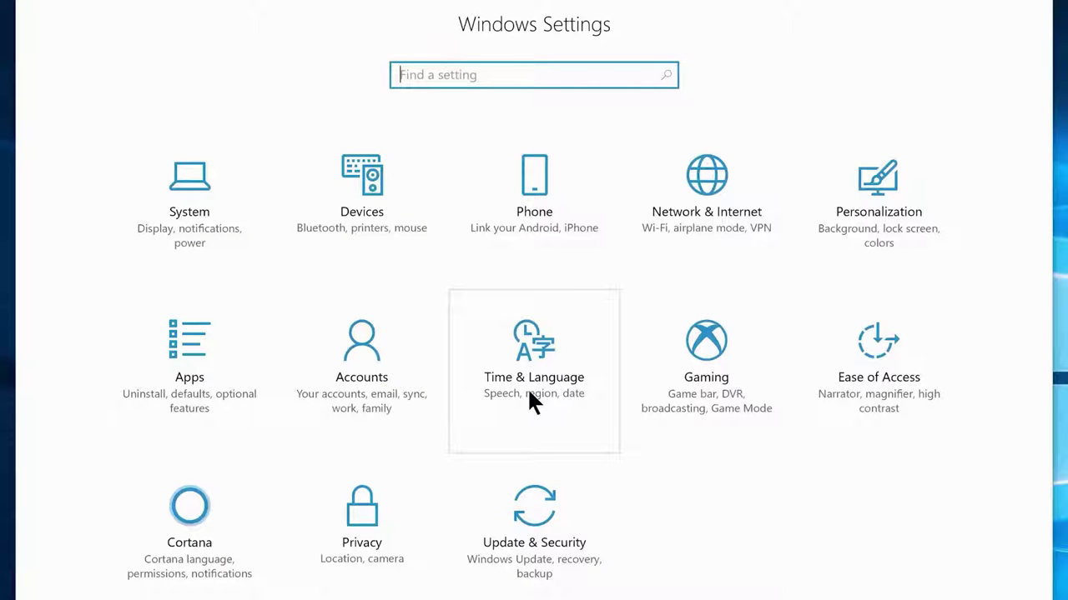
Step: Turn off all four General privacy options, including the advertising ID and app-launch tracking
left_click(364, 575)
left_click(331, 153)
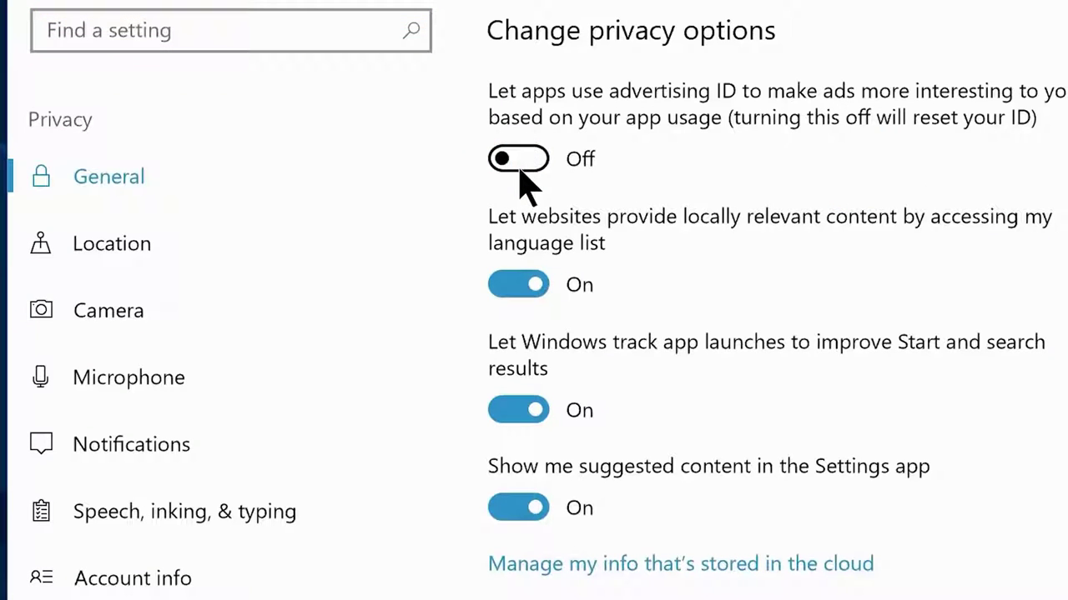
left_click(510, 285)
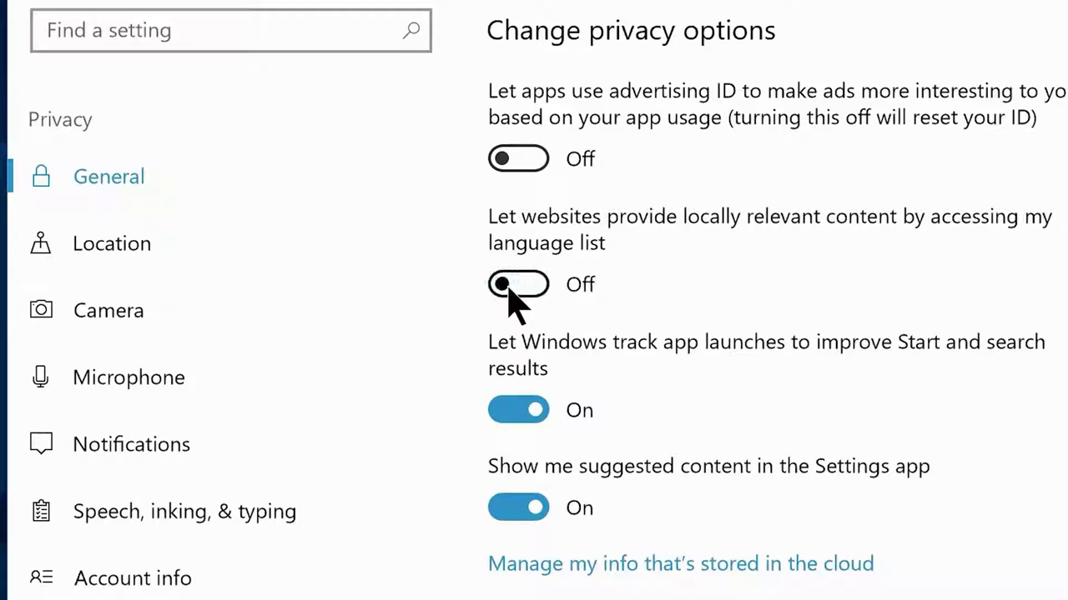
left_click(510, 411)
left_click(511, 507)
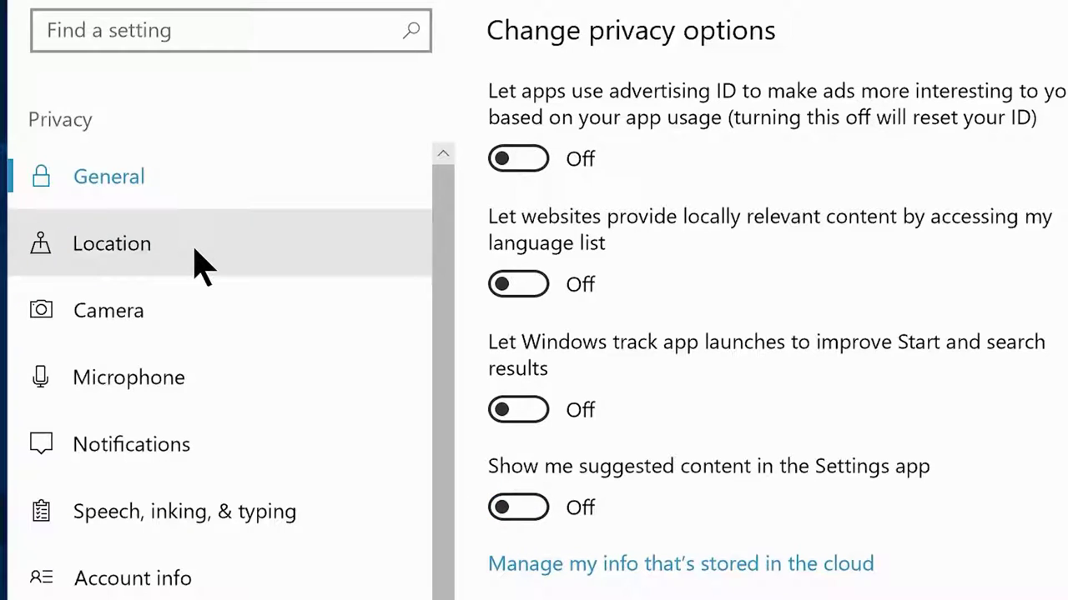
Step: Turn off the Location service and location for this device
left_click(196, 250)
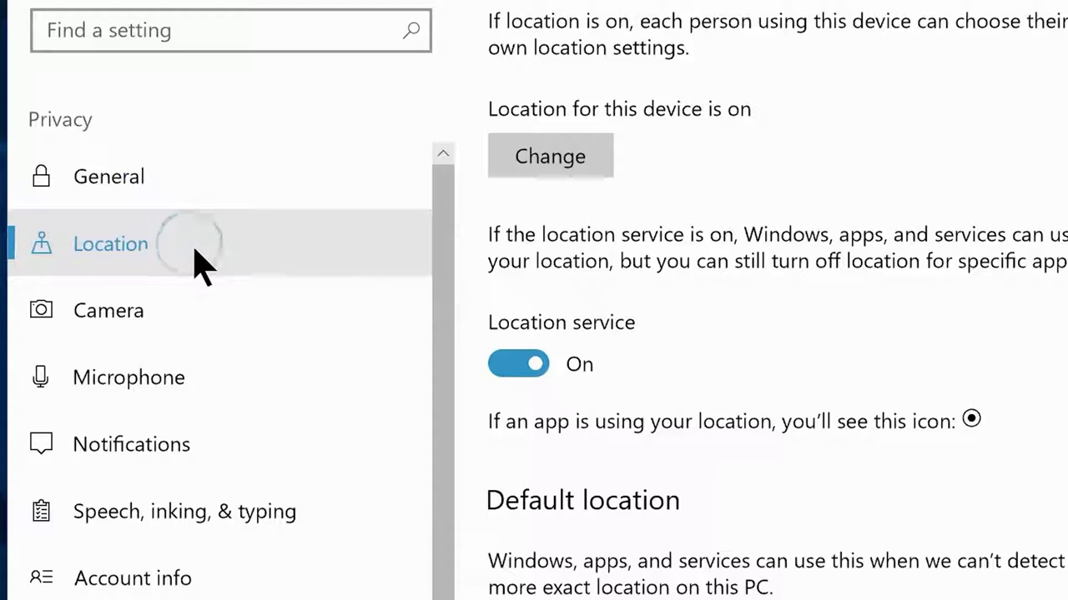
left_click(510, 373)
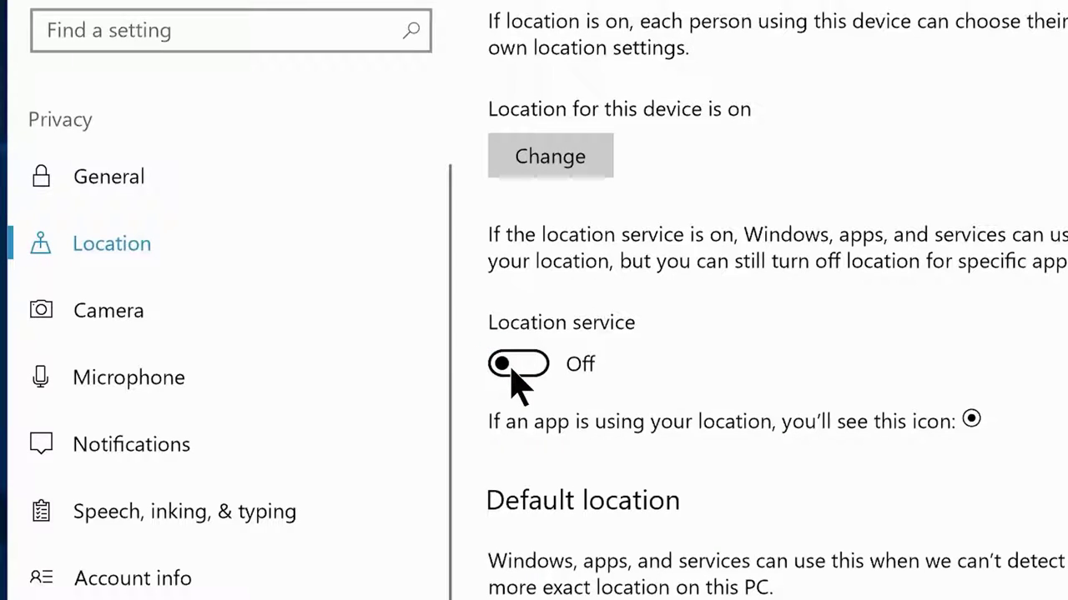
left_click(538, 157)
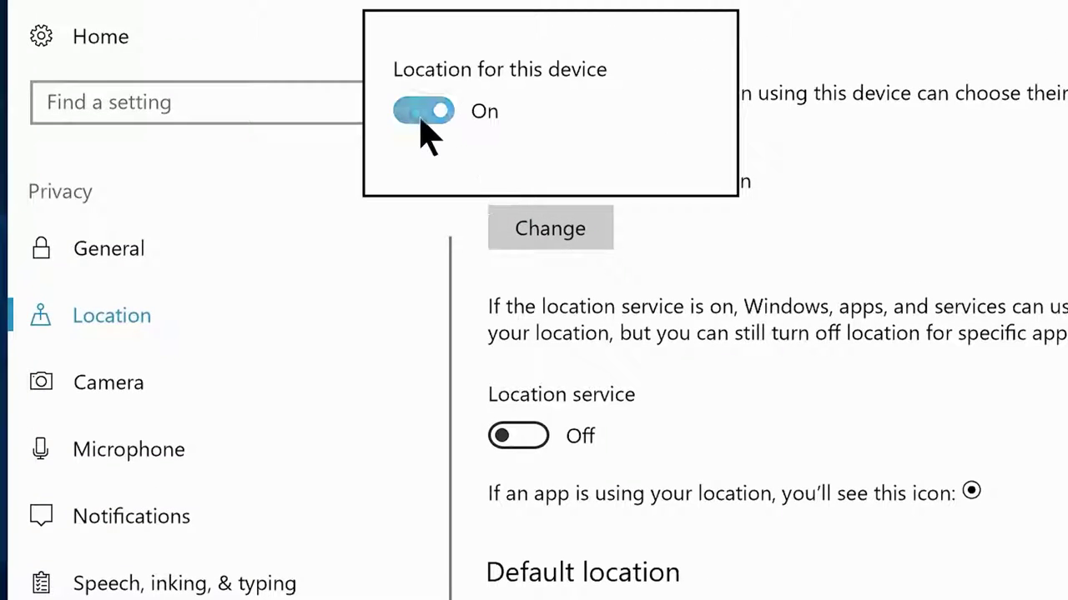
left_click(423, 111)
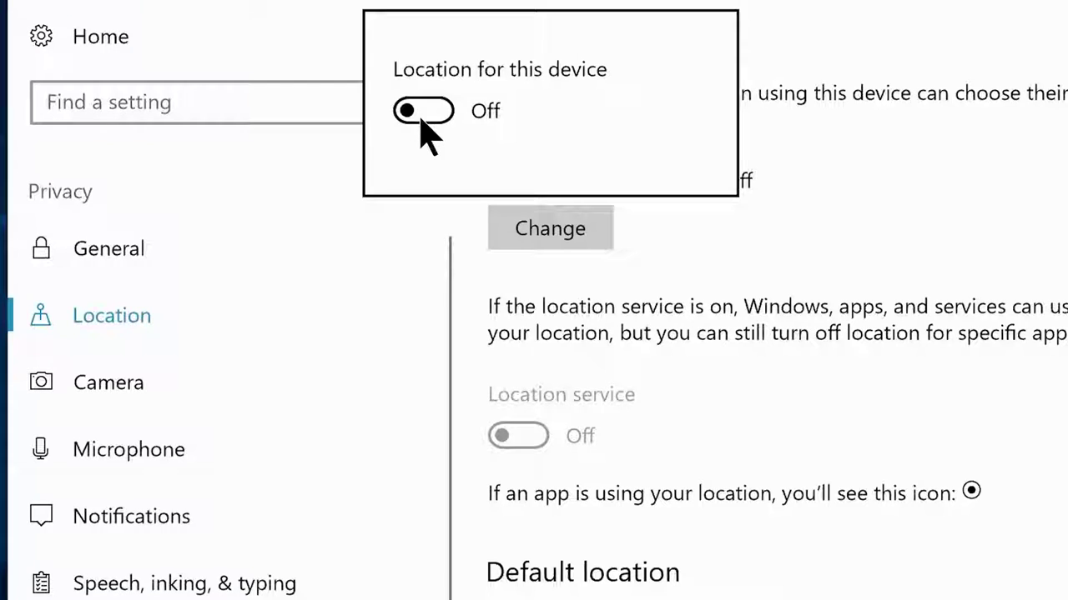
left_click(116, 383)
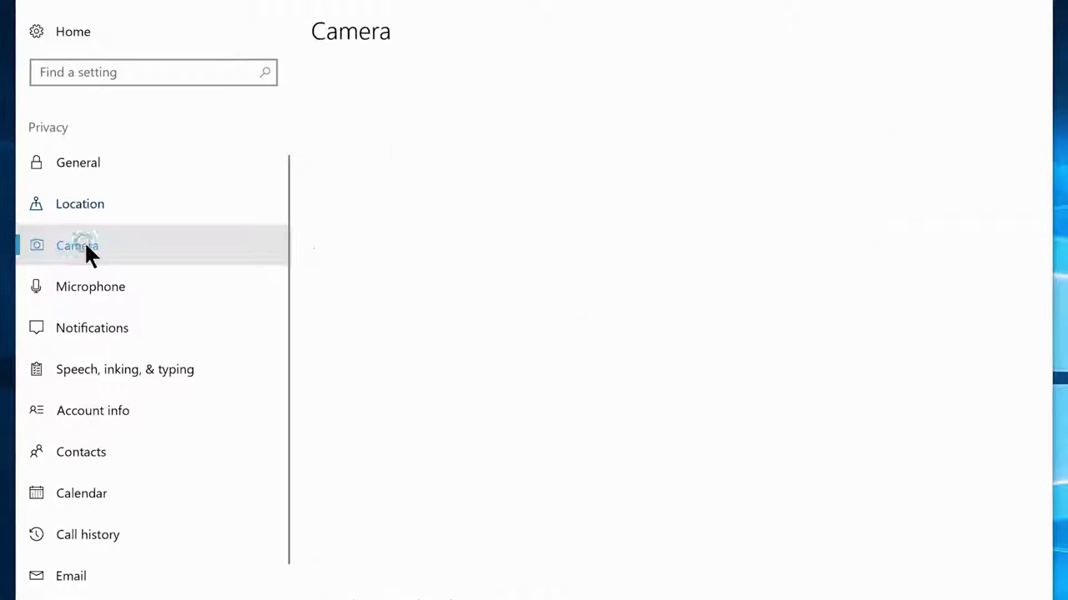
Step: Block Cortana, Feedback Hub, Edge, Store, Mixed Reality Viewer, OneNote and Photos from the camera
left_click(649, 328)
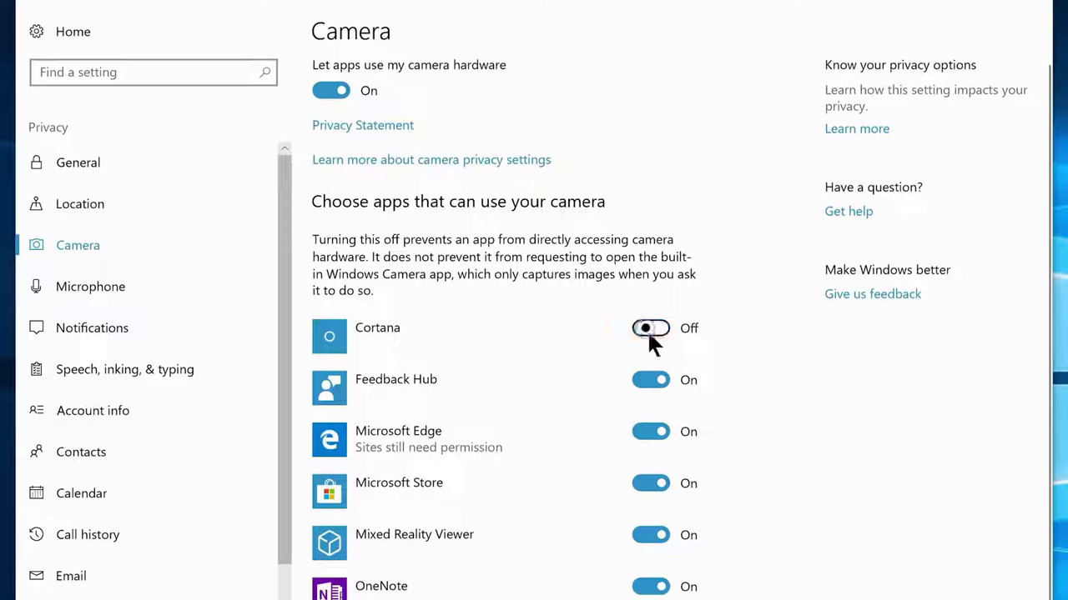
left_click(649, 380)
left_click(649, 431)
left_click(649, 482)
left_click(650, 534)
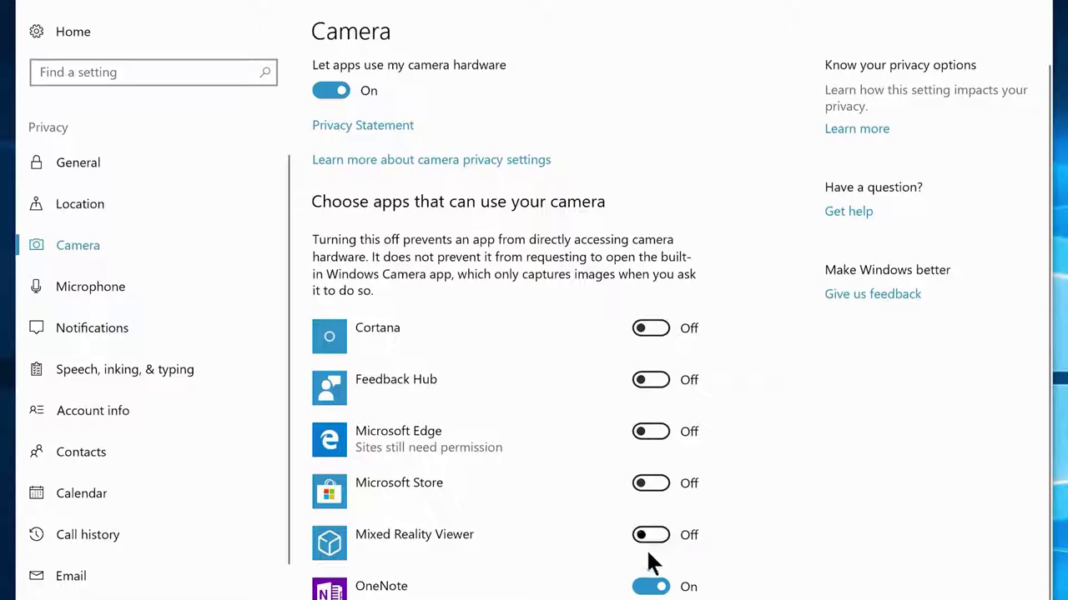
left_click(649, 587)
scroll(652, 551, "down", 2)
left_click(651, 523)
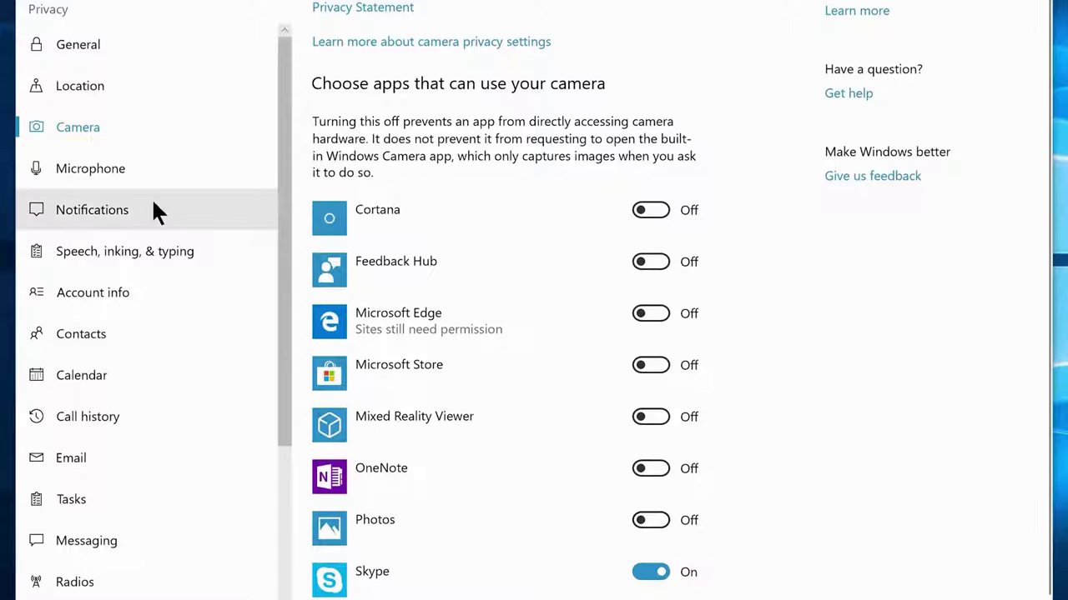
Step: Block Feedback Hub, Messaging, Edge, Store, OneNote, Photos and other apps from the microphone
left_click(97, 167)
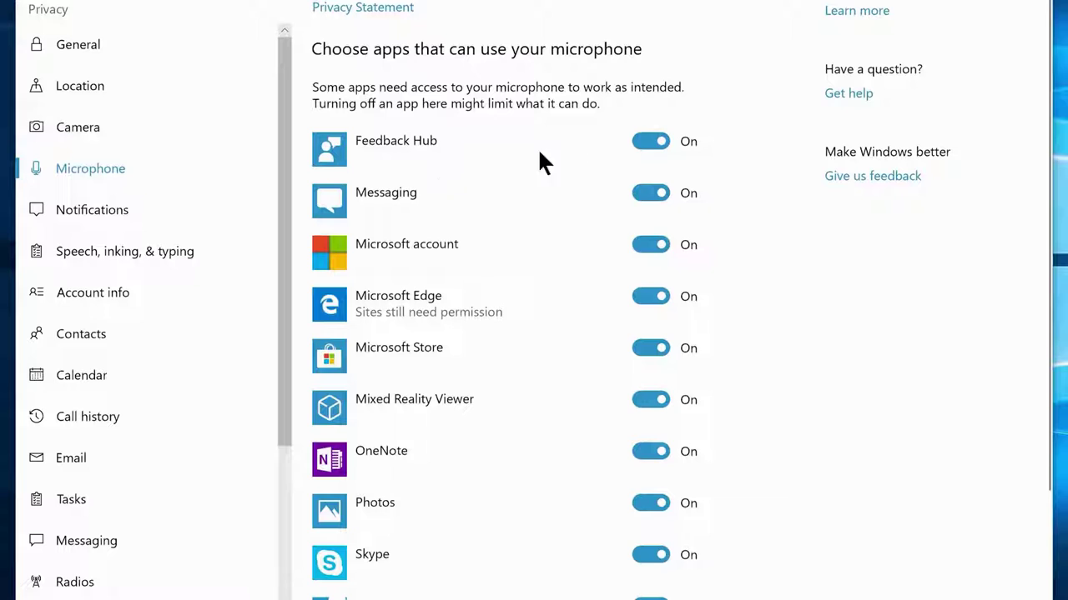
left_click(650, 141)
left_click(650, 192)
left_click(650, 245)
left_click(650, 296)
left_click(650, 348)
left_click(650, 400)
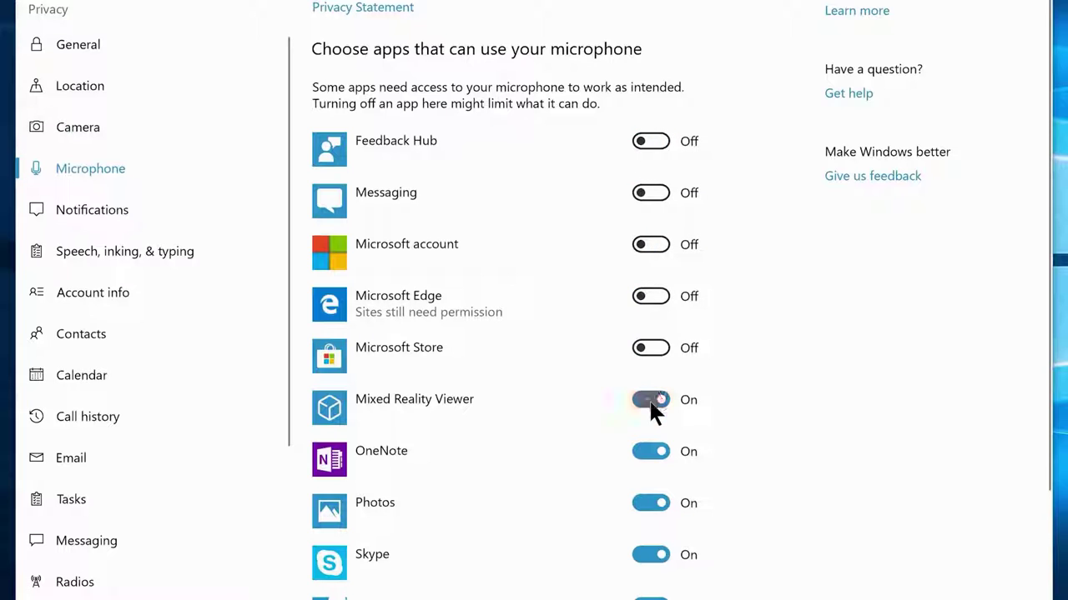
left_click(650, 451)
left_click(649, 503)
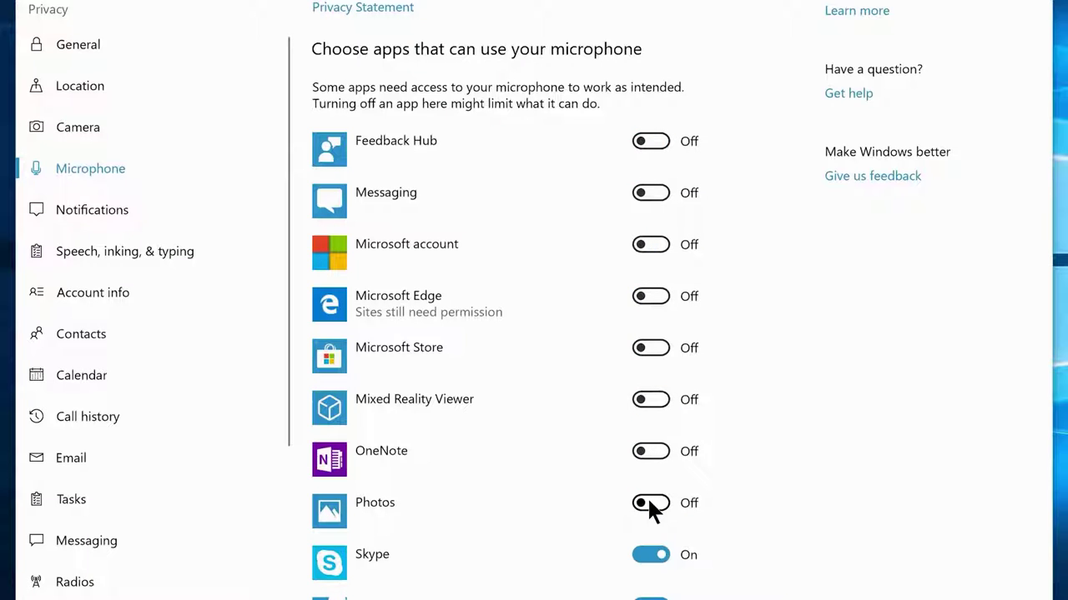
Step: Block Maps, Photos, Skype, Voice Recorder and Xbox from reading contacts
left_click(121, 336)
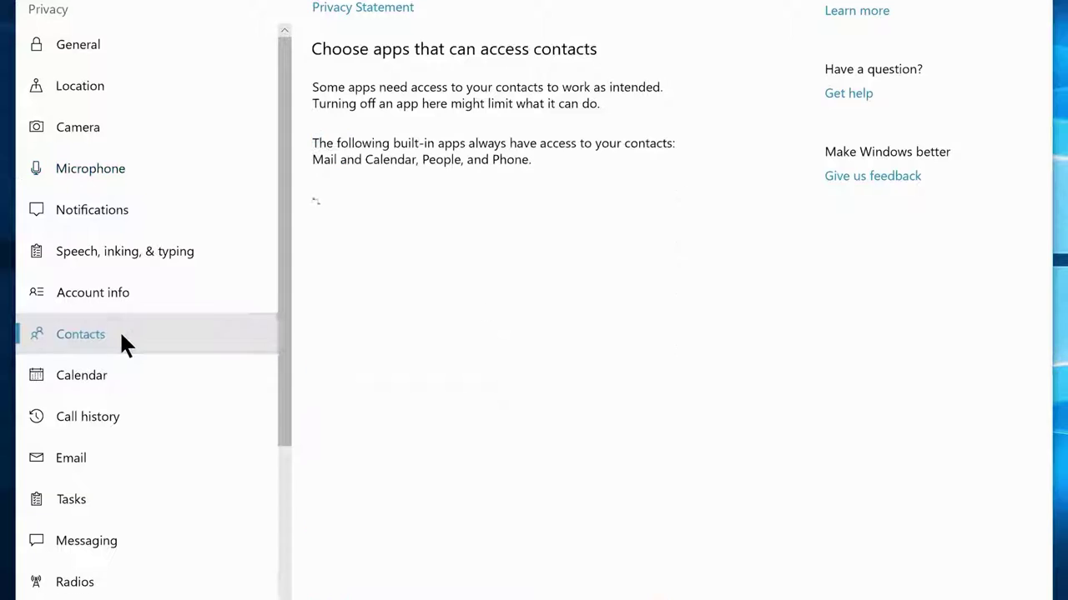
left_click(650, 249)
left_click(649, 301)
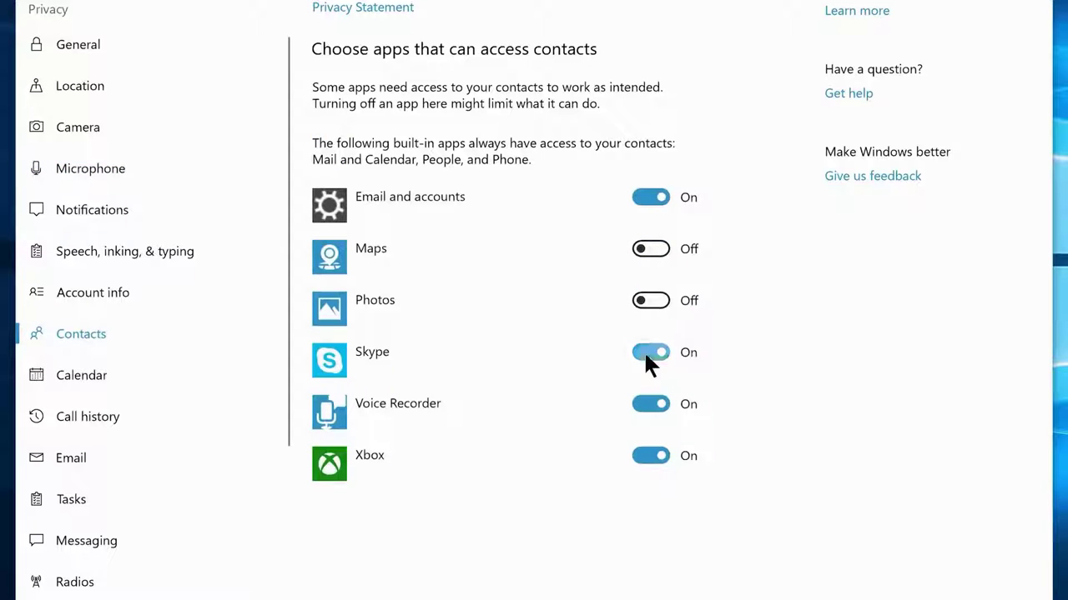
left_click(650, 352)
left_click(649, 404)
left_click(650, 455)
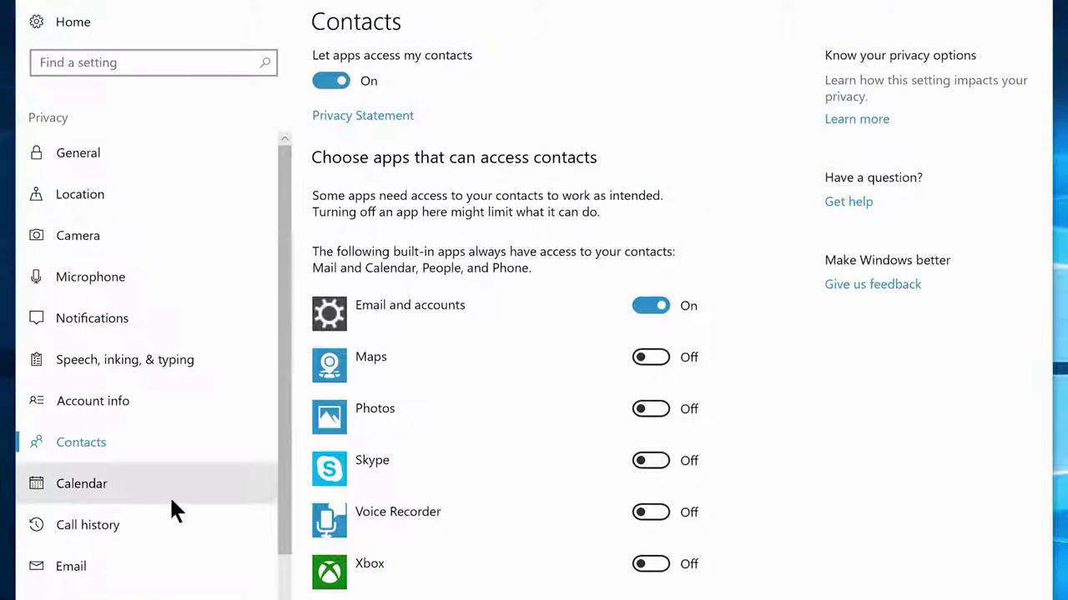
Step: Turn off app access to the calendar, call history and email
left_click(117, 377)
left_click(330, 81)
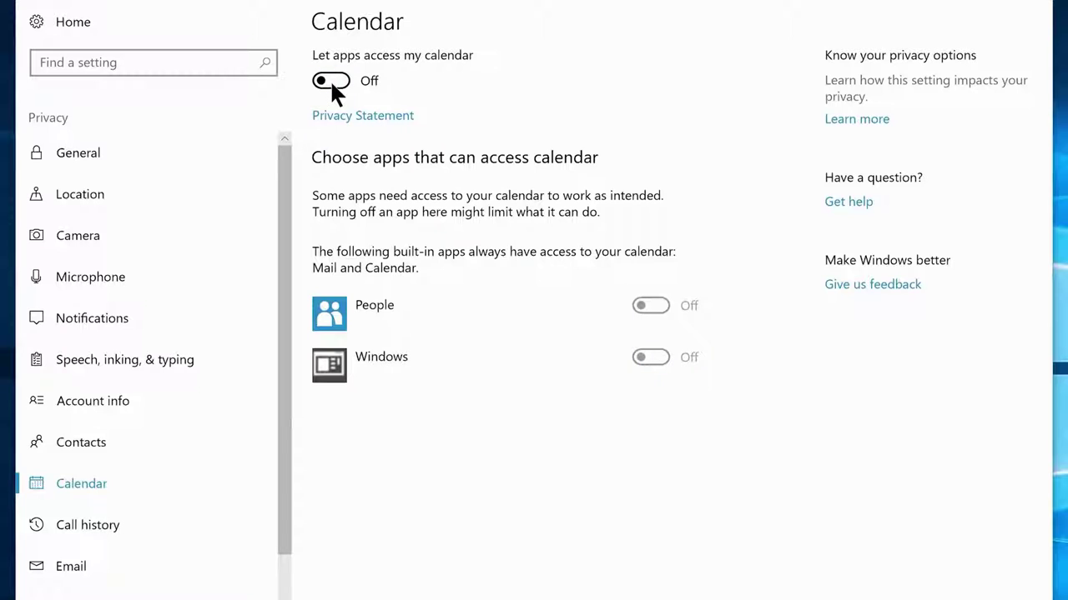
left_click(83, 527)
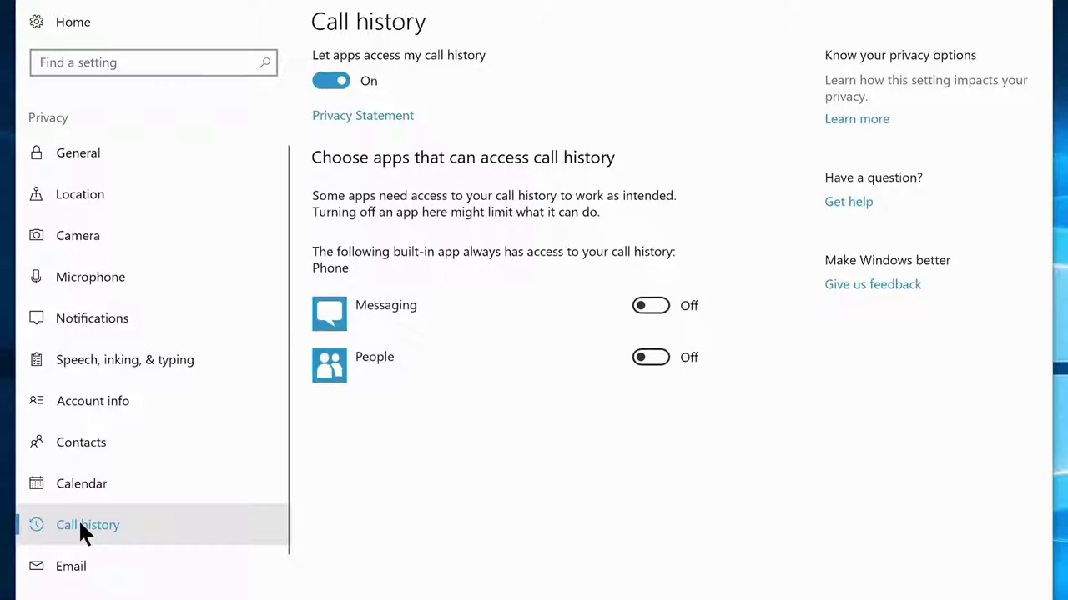
left_click(326, 83)
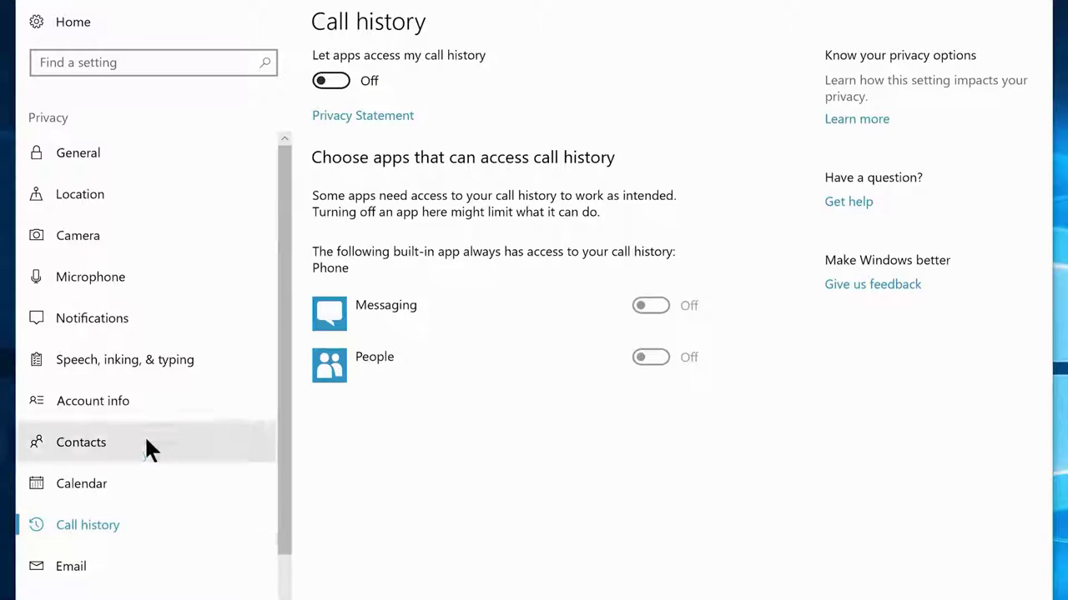
left_click(98, 567)
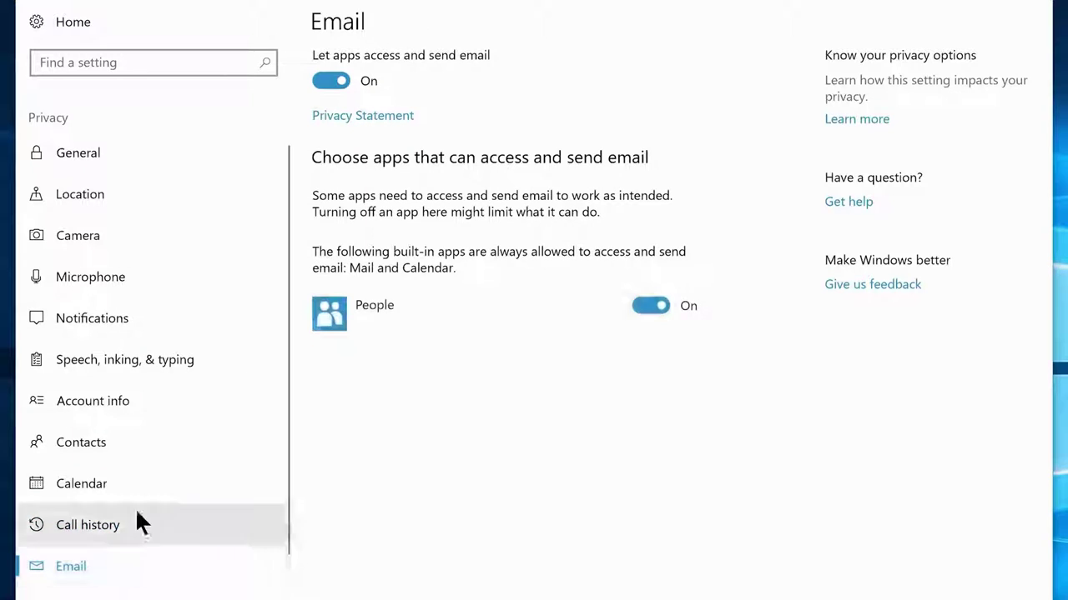
left_click(338, 84)
Step: Stop apps controlling radios and set diagnostic data to Basic
scroll(124, 428, "down", 3)
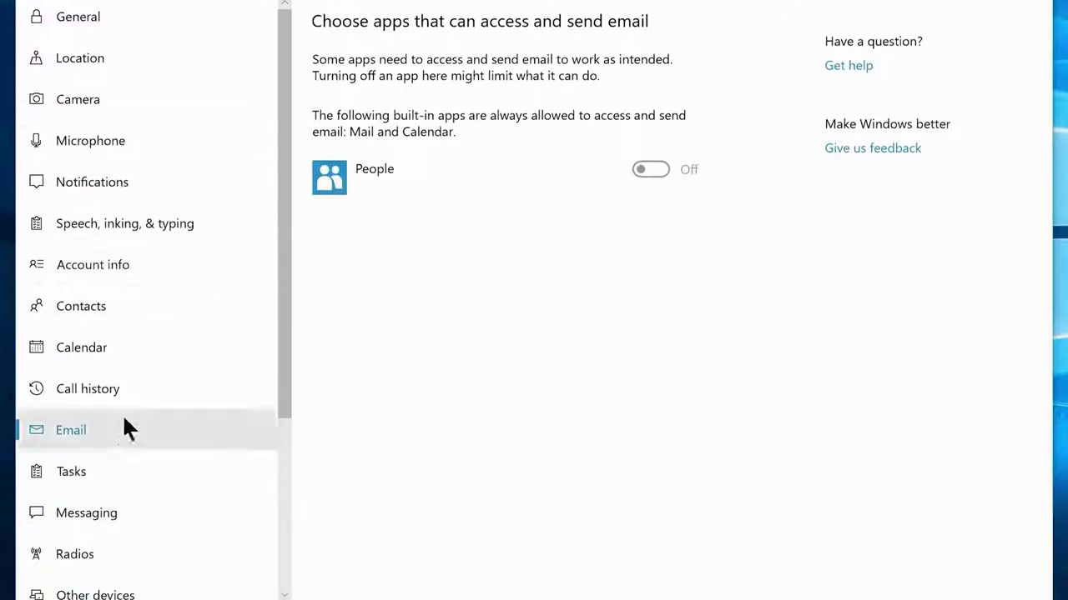
left_click(97, 567)
scroll(212, 355, "up", 1)
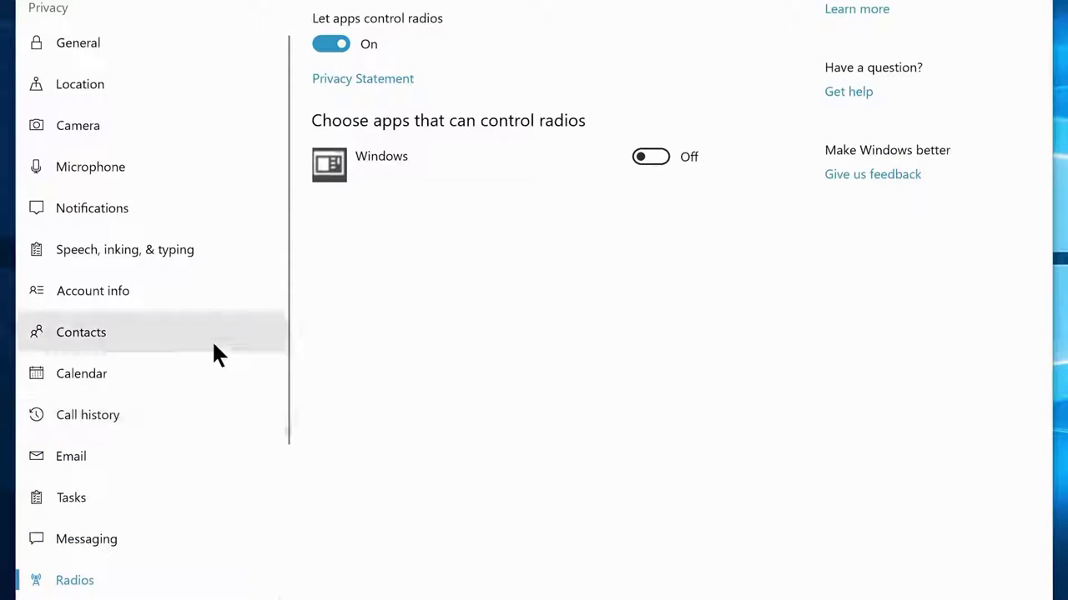
left_click(339, 46)
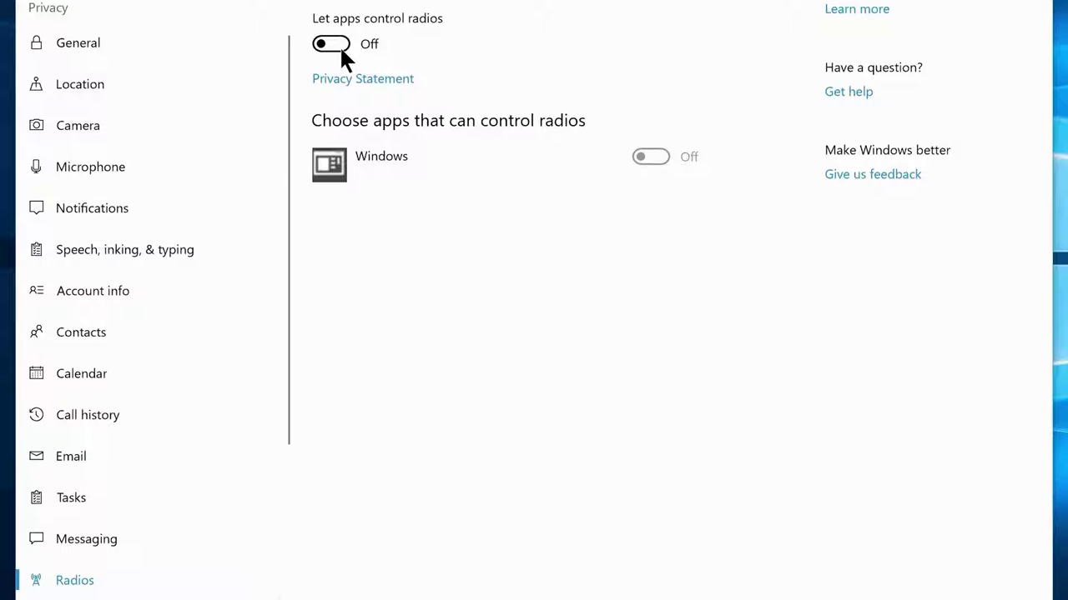
scroll(108, 409, "down", 3)
left_click(108, 410)
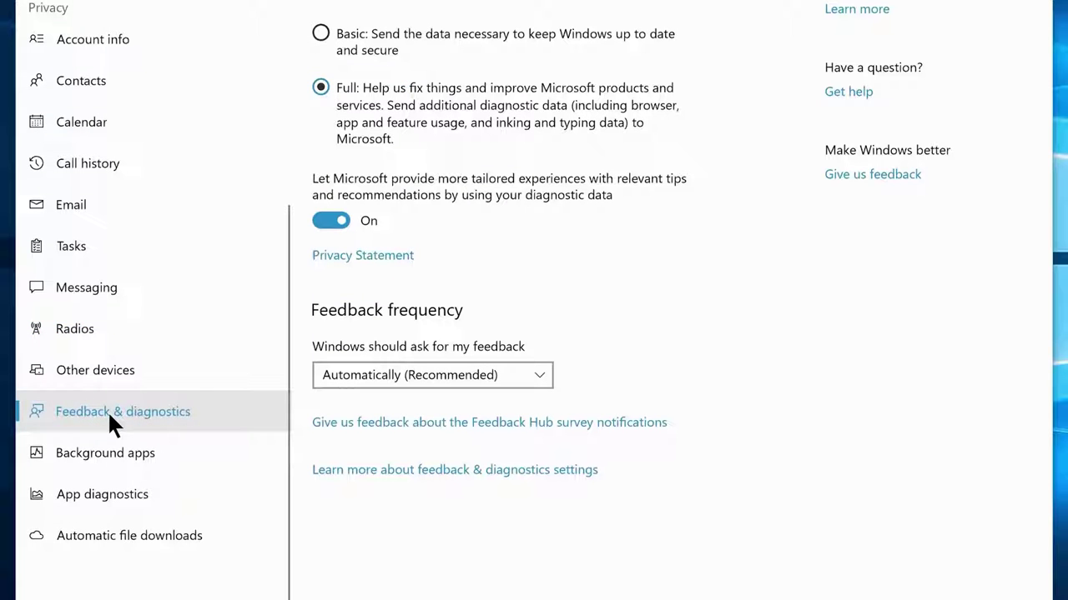
left_click(318, 34)
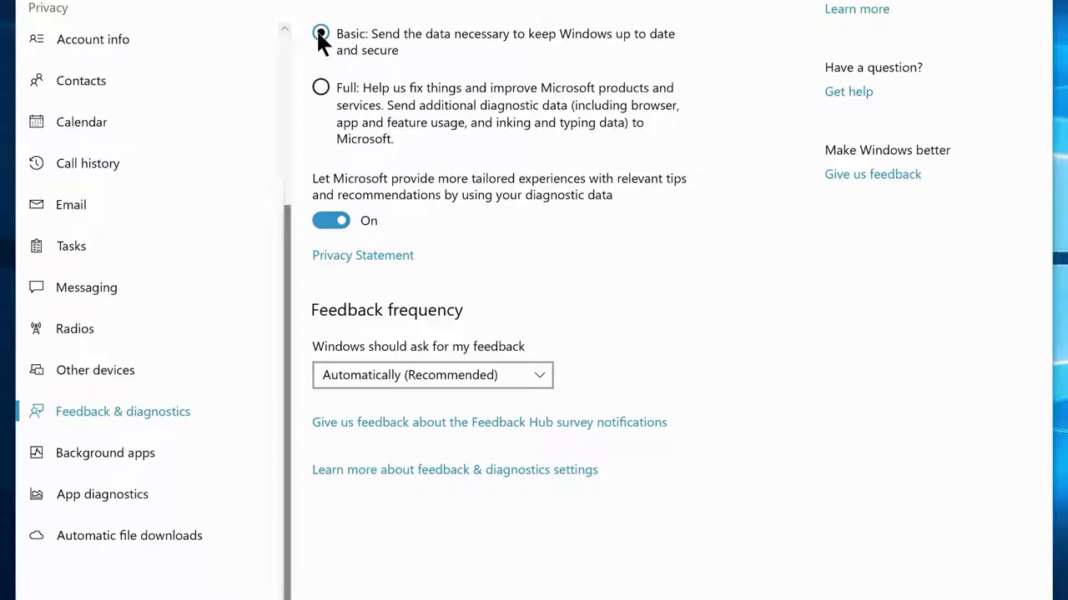
Step: Stop the first background apps, Calculator through Mixed Reality Viewer, from running in the background
left_click(88, 457)
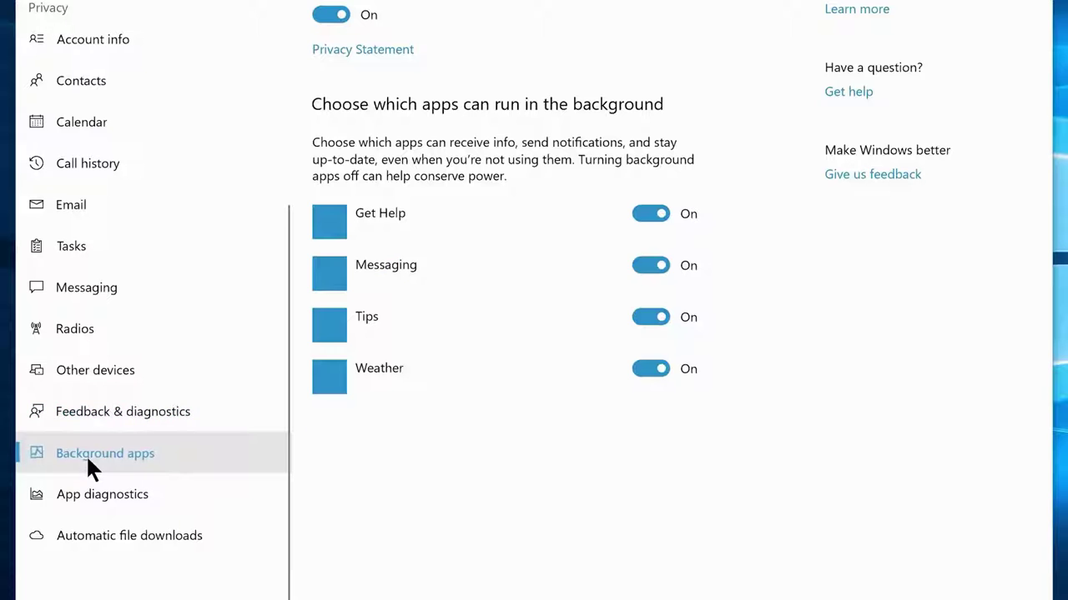
left_click(649, 264)
left_click(649, 317)
left_click(649, 369)
left_click(648, 422)
left_click(649, 475)
left_click(646, 522)
scroll(643, 501, "down", 3)
left_click(648, 315)
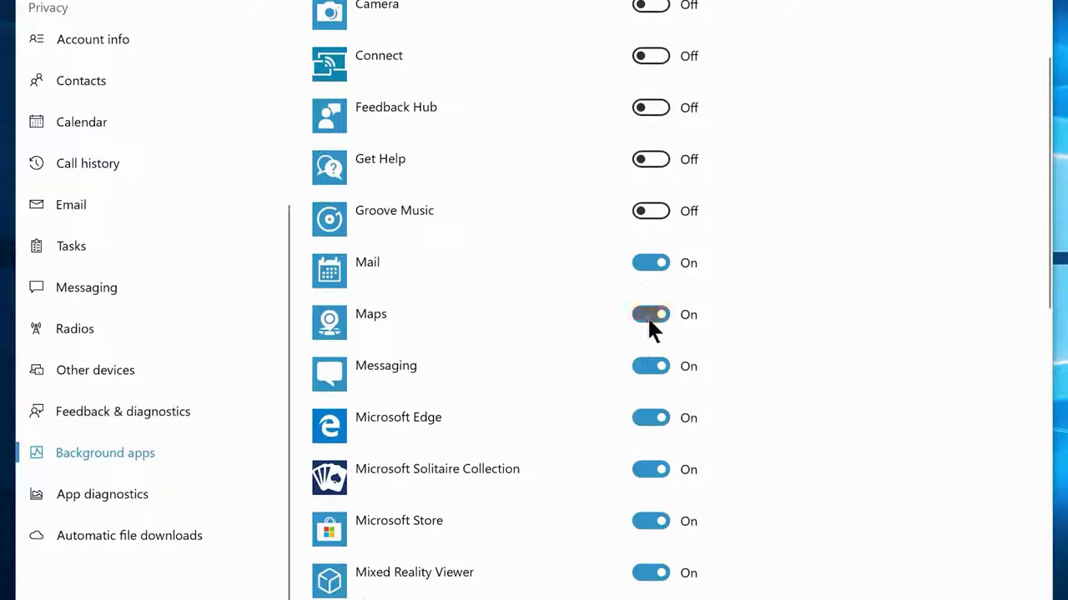
left_click(651, 366)
left_click(650, 418)
left_click(651, 470)
left_click(651, 522)
left_click(651, 573)
Step: Stop the remaining background apps, including Print 3D, Skype, Sticky Notes, Tips, Weather and Xbox
scroll(643, 575, "down", 5)
left_click(651, 103)
left_click(650, 155)
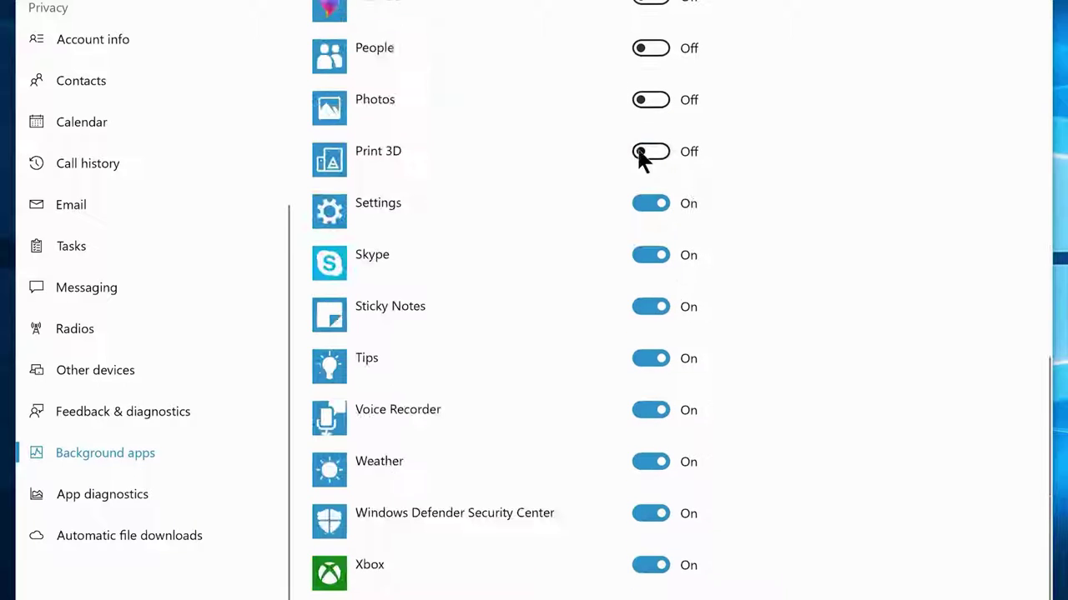
left_click(650, 256)
left_click(651, 307)
left_click(651, 359)
left_click(651, 410)
left_click(651, 462)
left_click(651, 566)
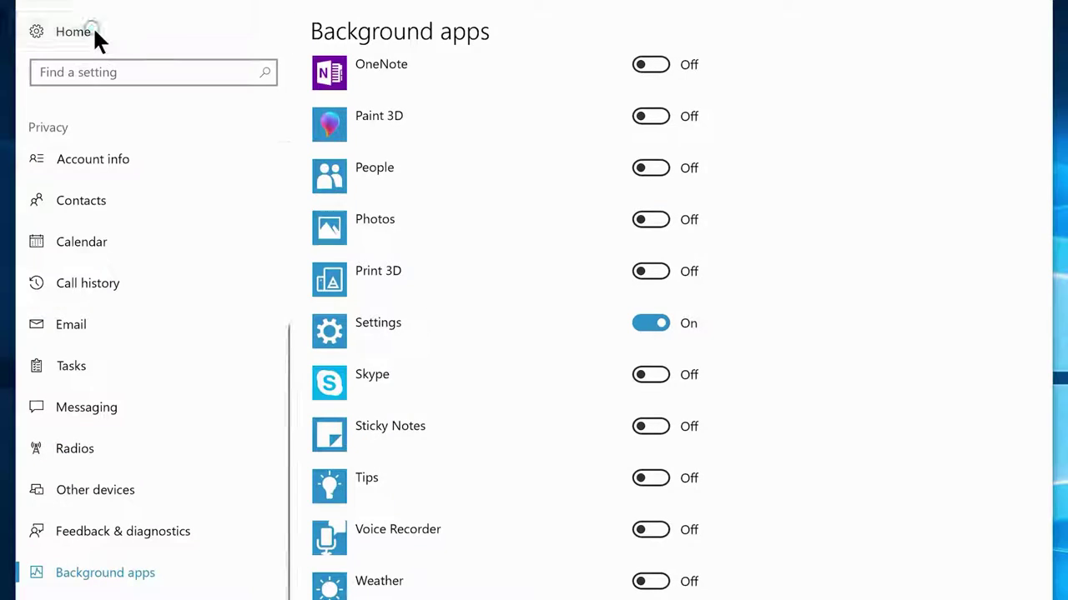
Step: Change the lock screen and screen-duplication options in System > Notifications & actions
left_click(94, 31)
left_click(187, 182)
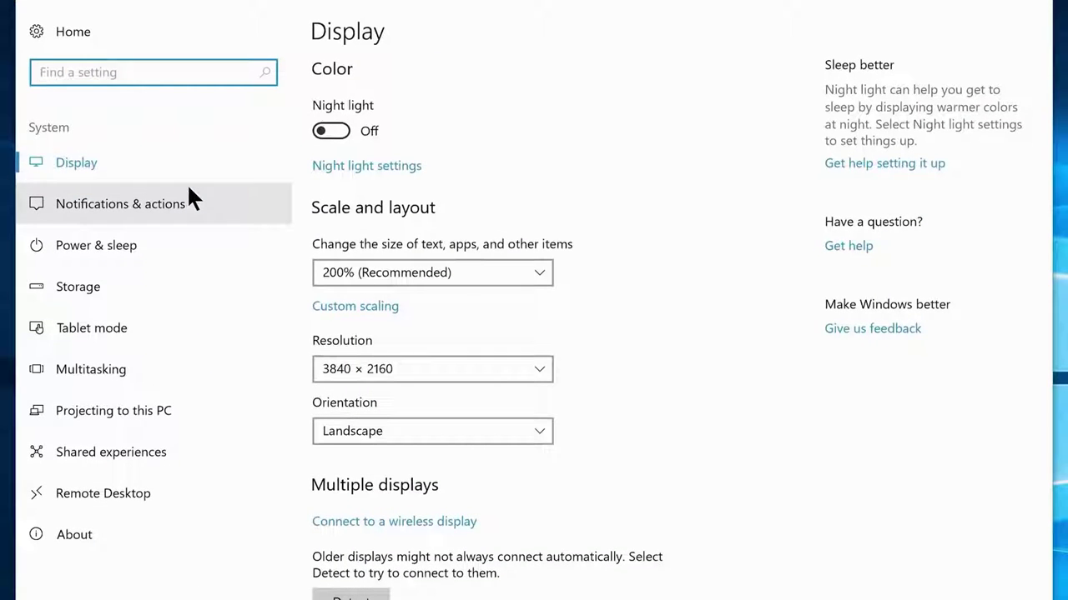
left_click(188, 191)
left_click(336, 527)
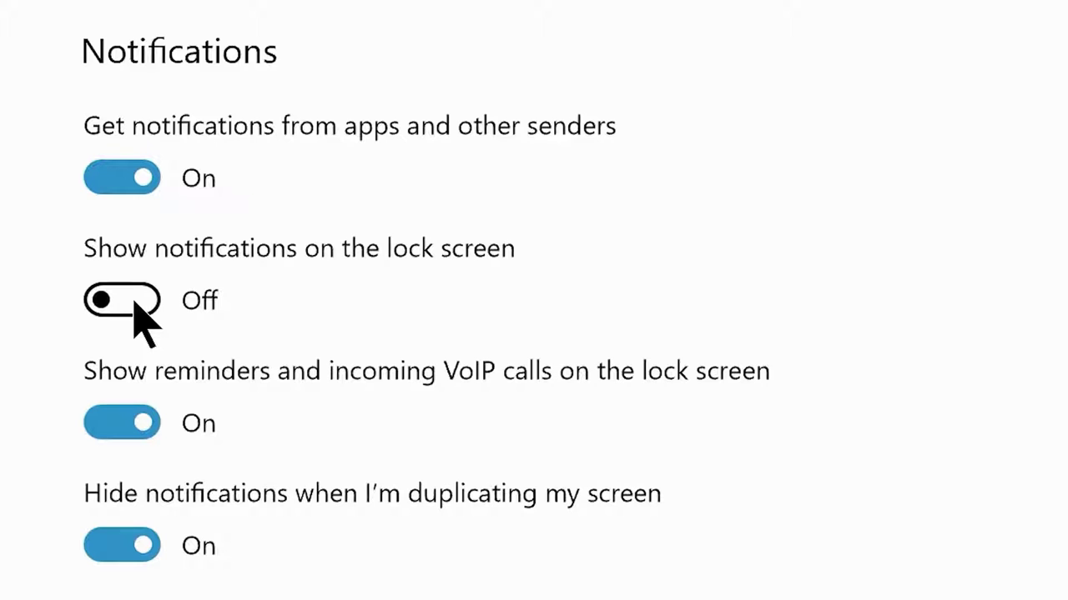
left_click(131, 421)
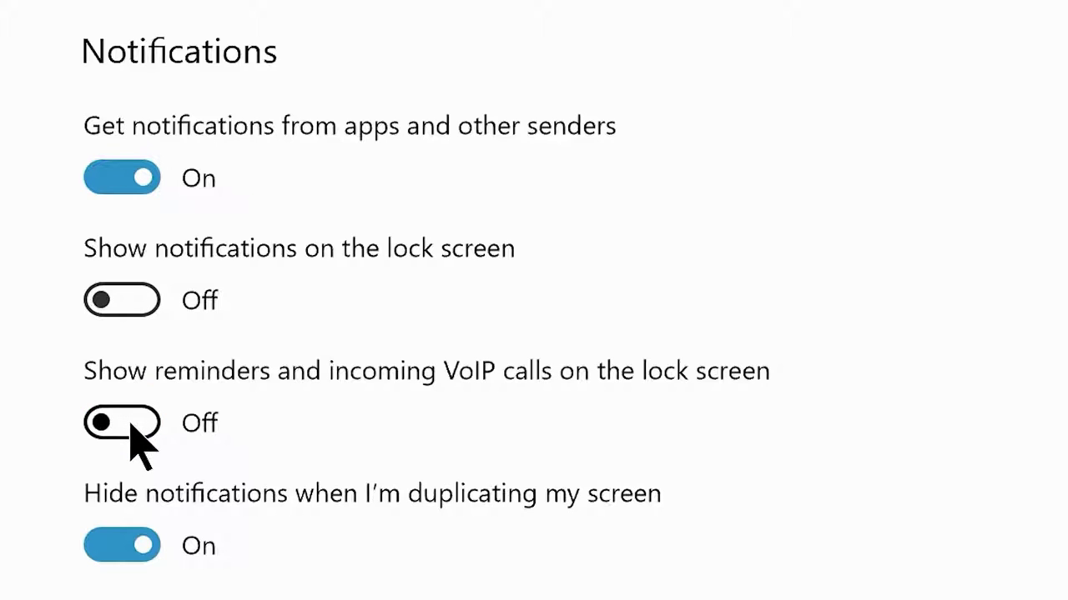
left_click(131, 547)
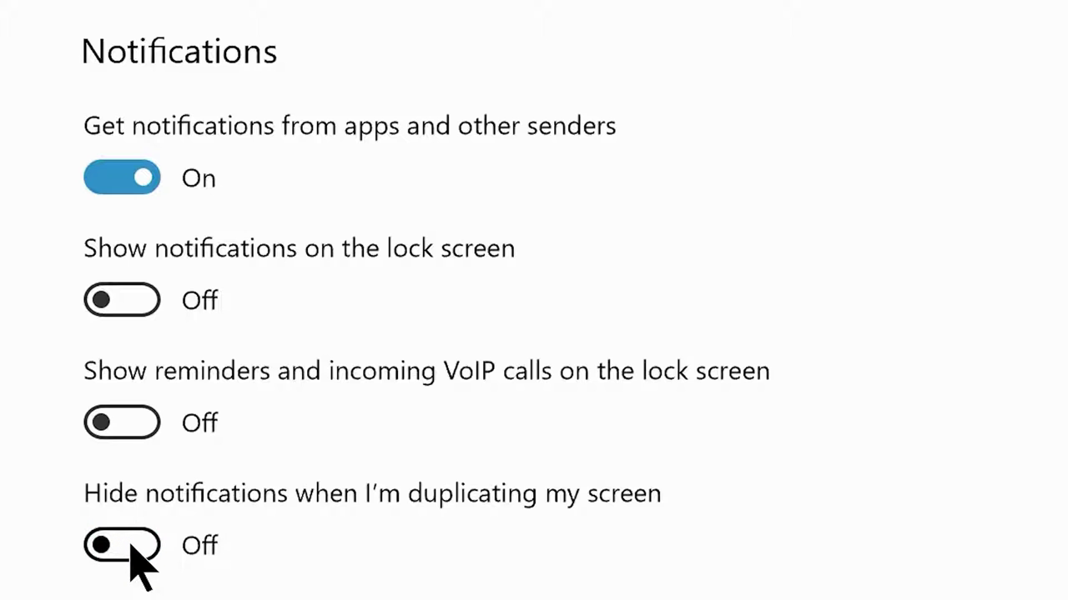
Step: Turn off notifications from Settings, Security and Maintenance, OneDrive, Java, Cortana and AutoPlay, then return Home
scroll(339, 563, "down", 10)
scroll(338, 562, "down", 1)
left_click(641, 491)
left_click(641, 422)
left_click(642, 353)
left_click(638, 216)
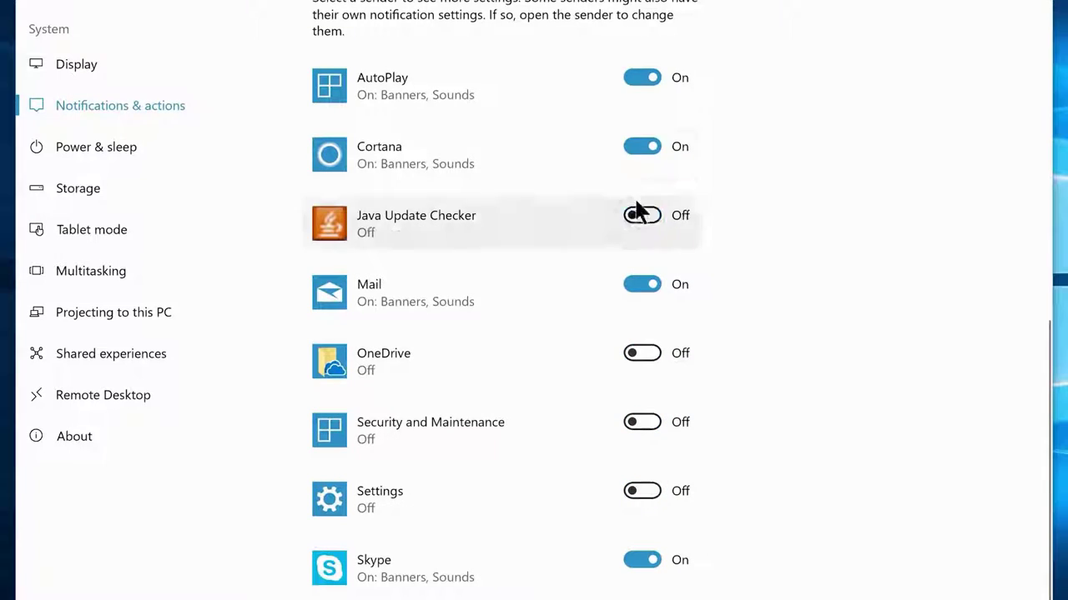
left_click(641, 147)
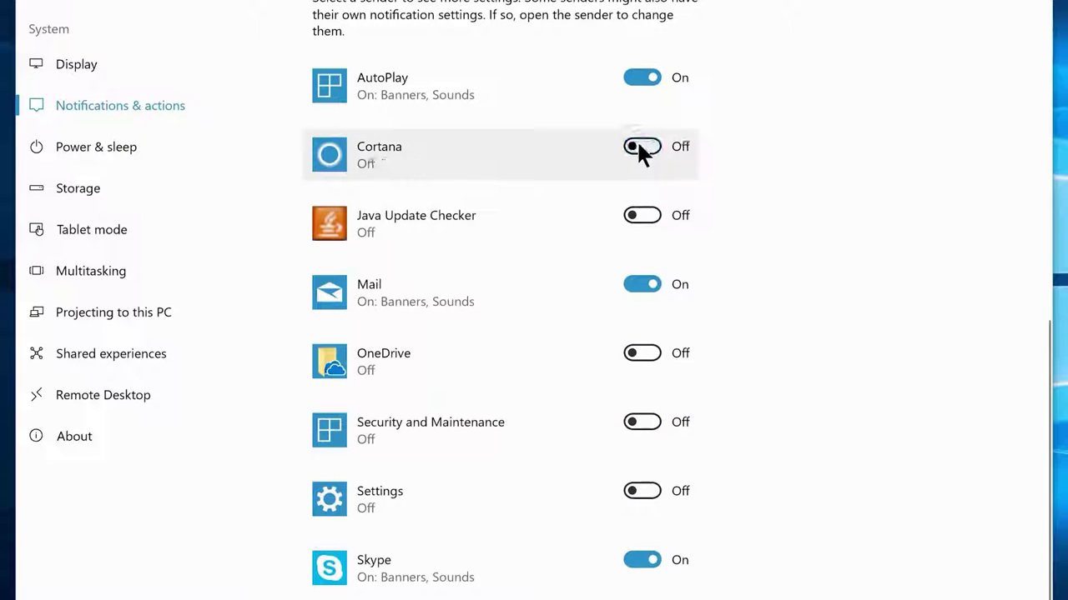
left_click(639, 78)
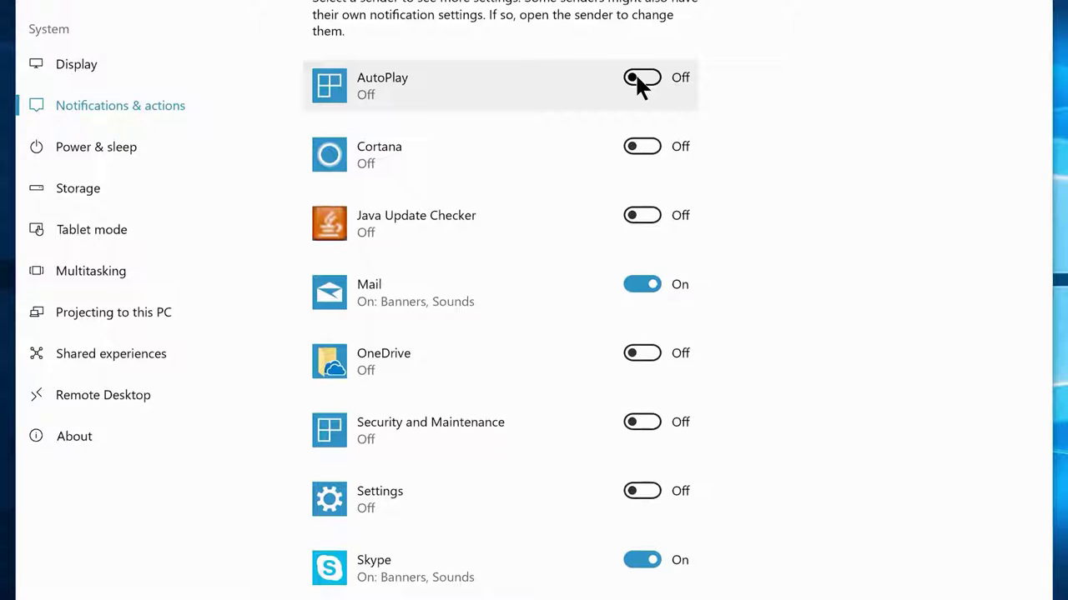
scroll(208, 69, "up", 3)
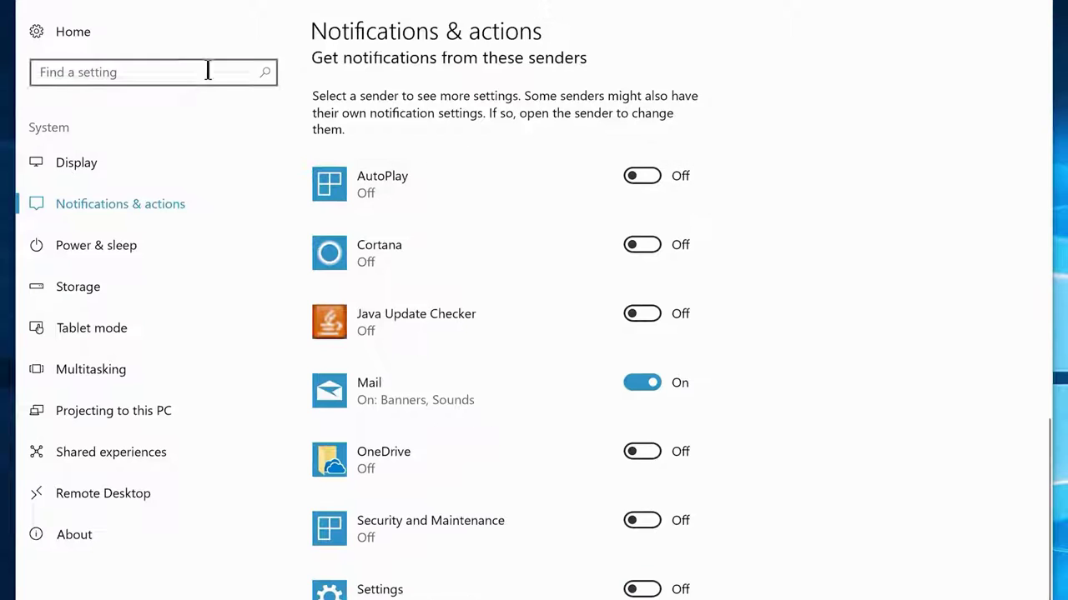
left_click(69, 28)
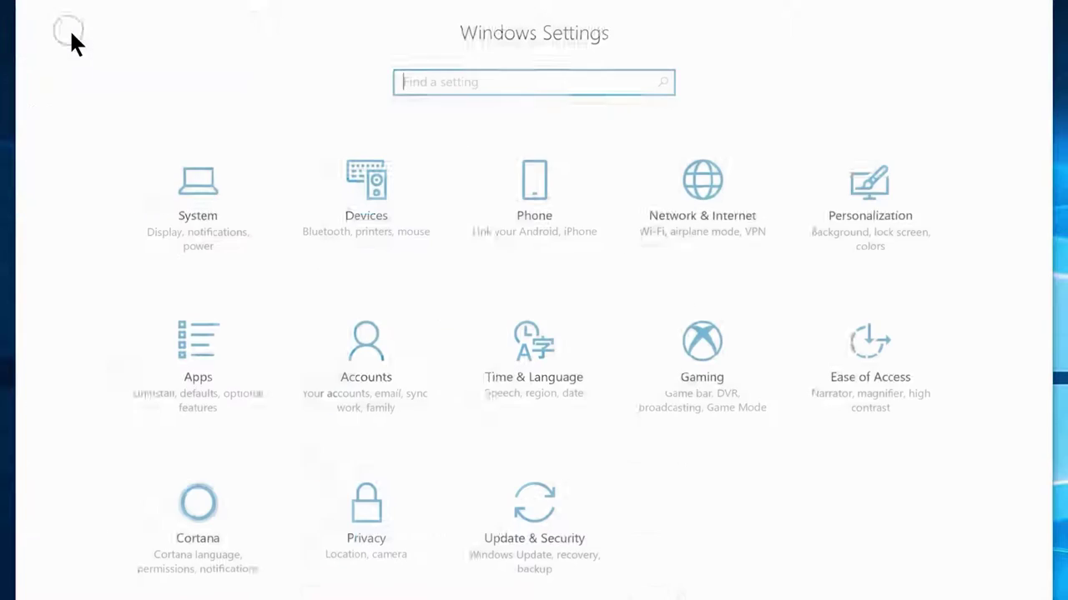
Step: In Gaming, turn off Game bar recording and Game bar in full-screen games
left_click(712, 381)
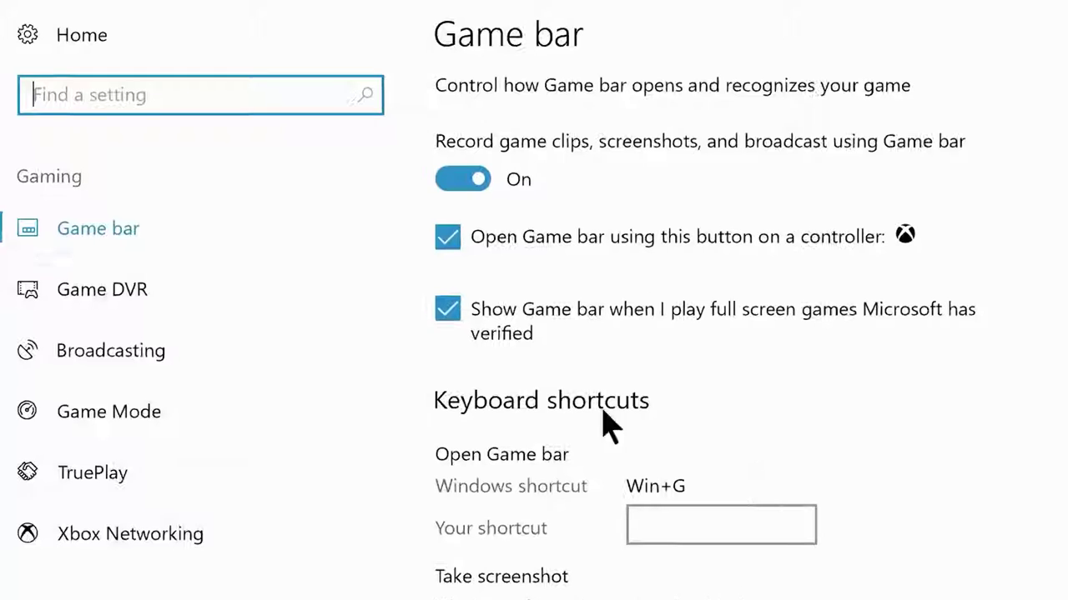
left_click(181, 252)
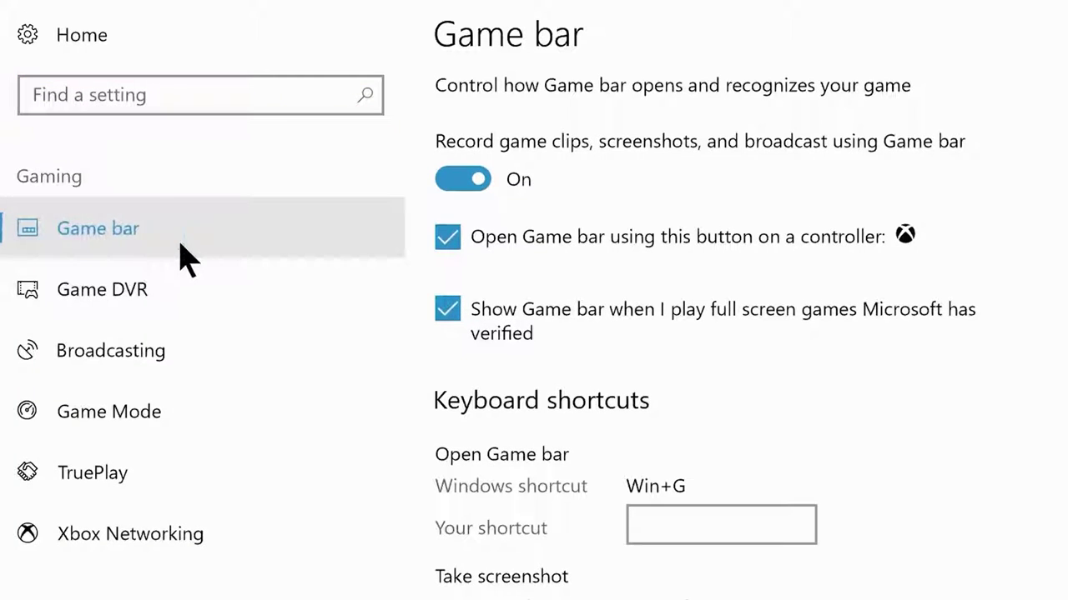
left_click(463, 180)
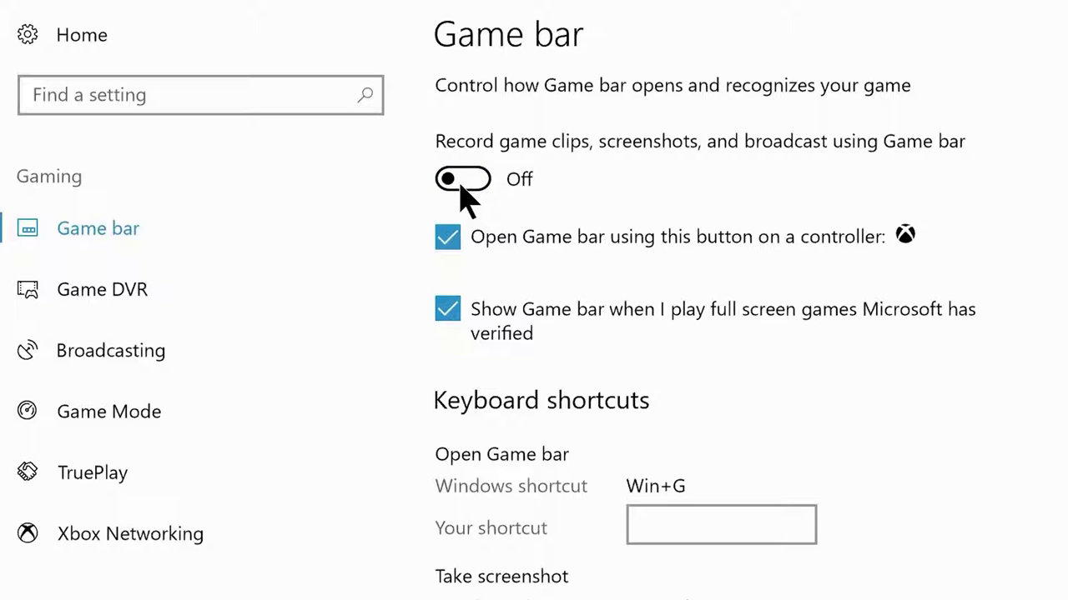
left_click(447, 310)
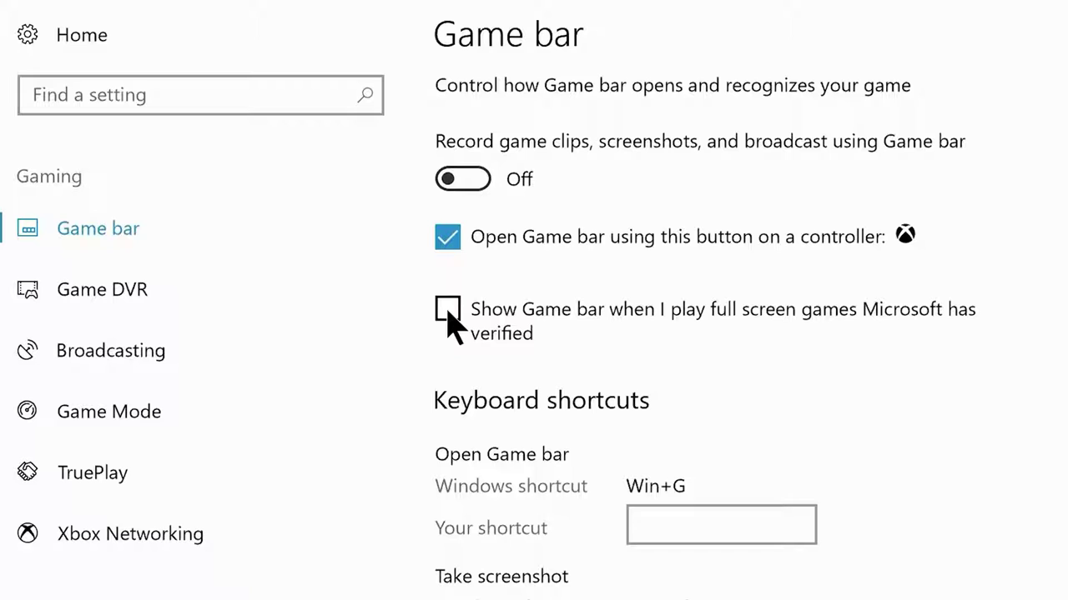
Step: In Game DVR, turn off background recording, recorded game audio and mouse cursor capture
left_click(166, 294)
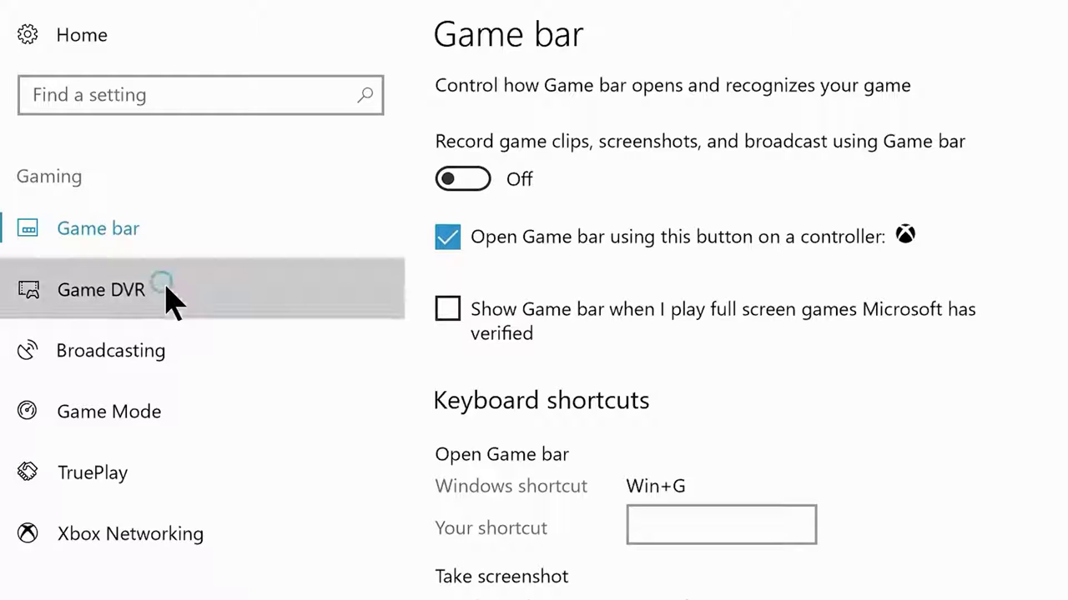
left_click(472, 507)
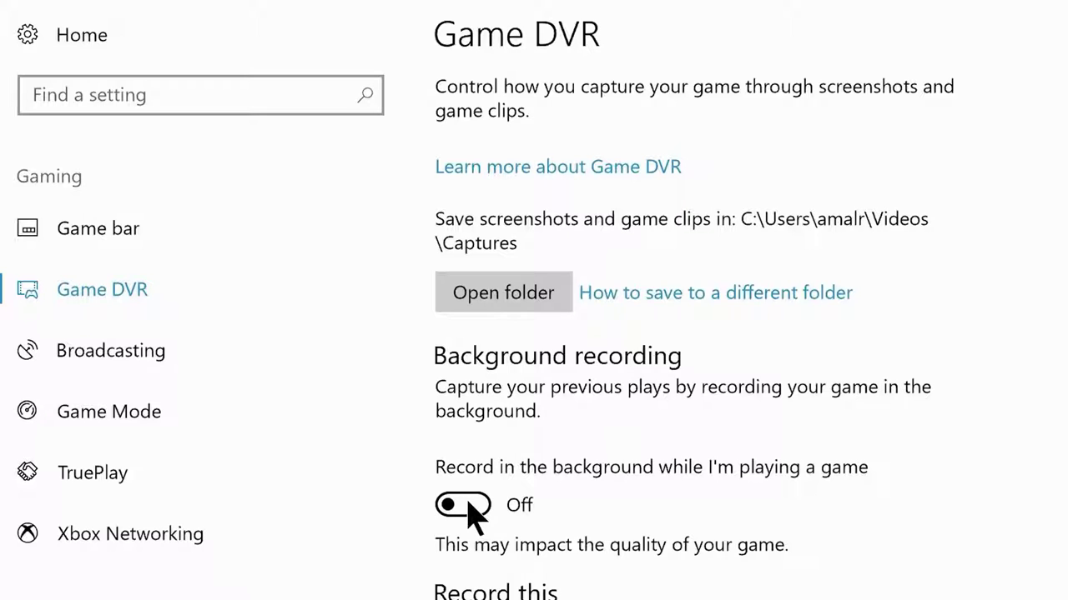
scroll(472, 514, "down", 5)
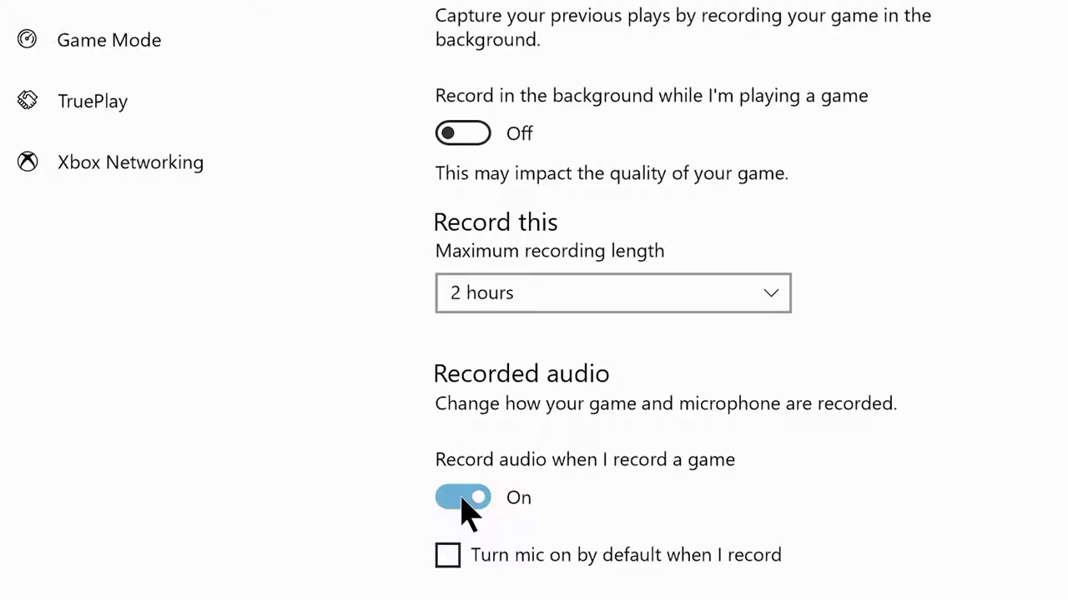
left_click(463, 505)
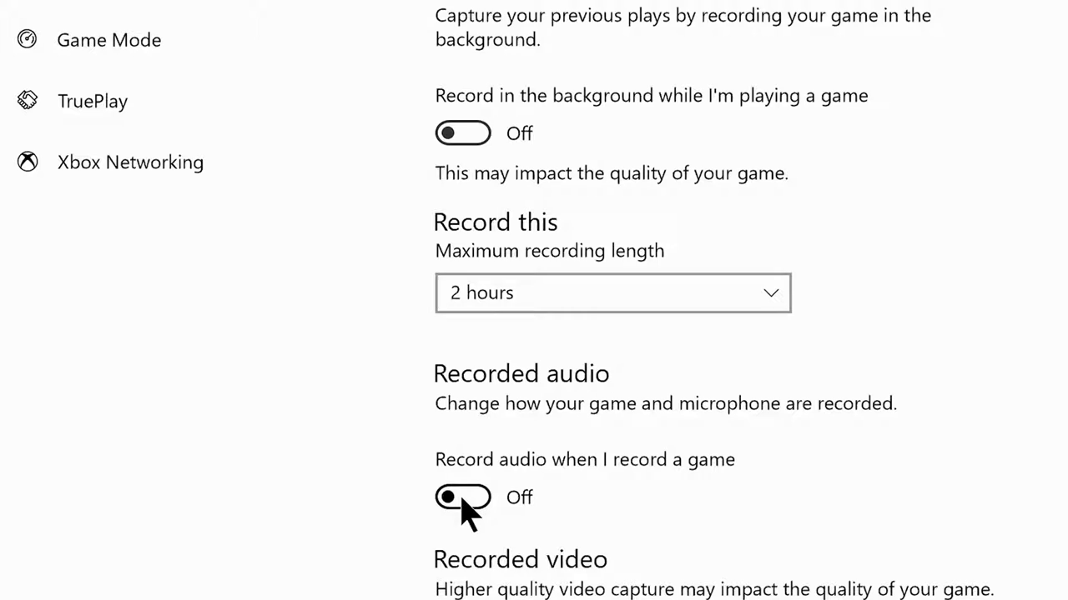
scroll(462, 504, "down", 5)
left_click(450, 538)
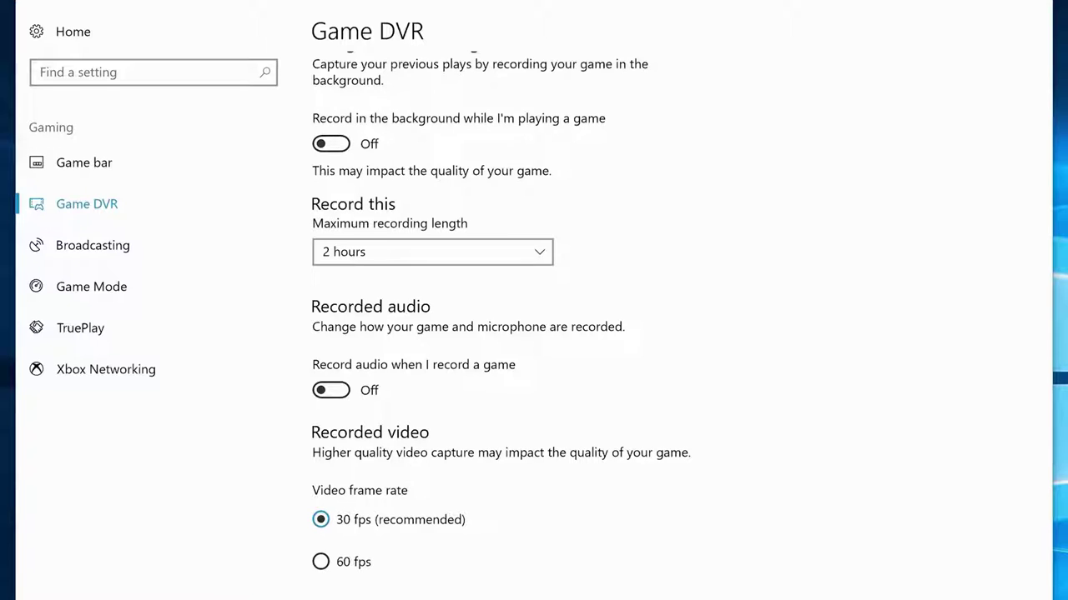
left_click(141, 248)
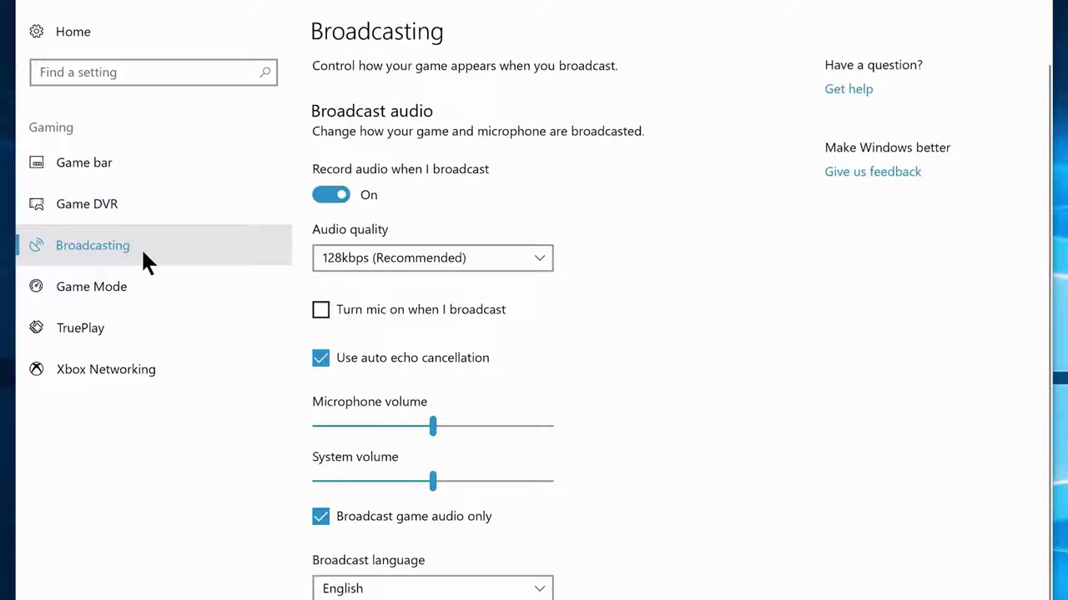
Step: Turn off broadcast audio recording and switch TruePlay off
left_click(325, 195)
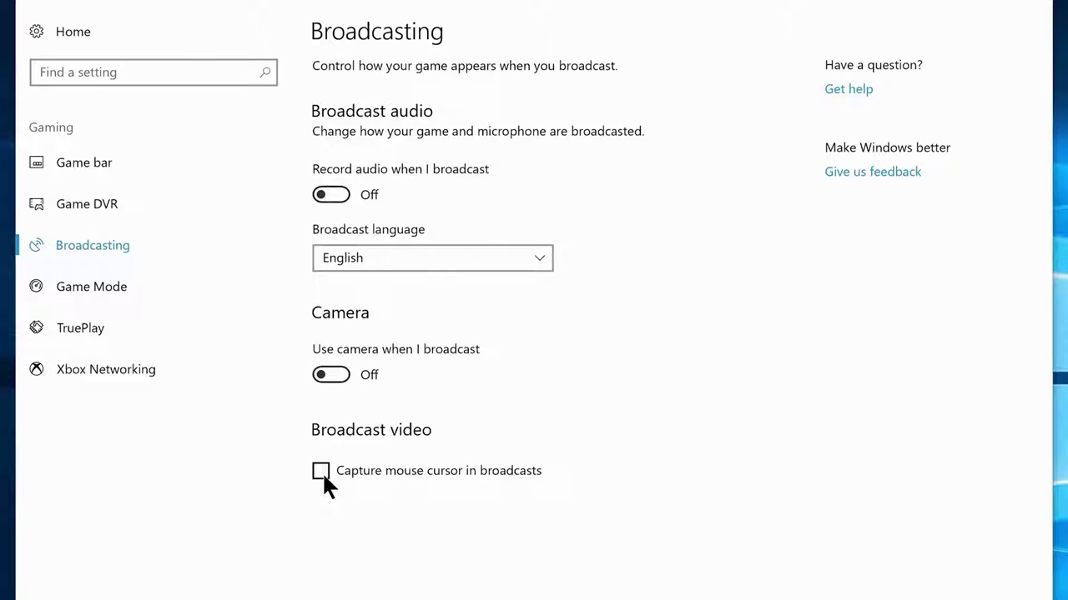
left_click(151, 328)
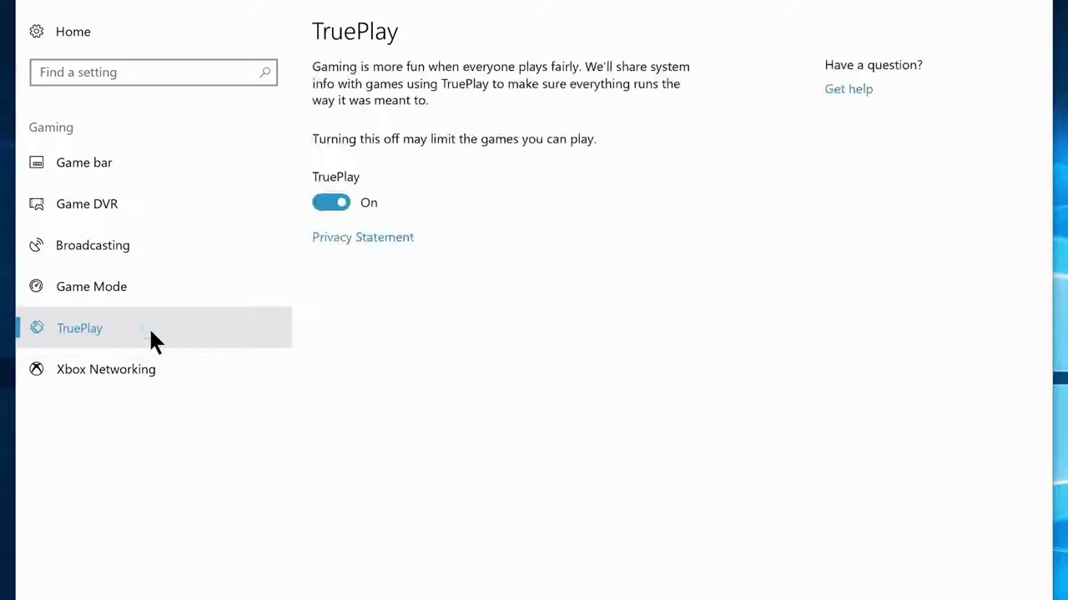
left_click(323, 203)
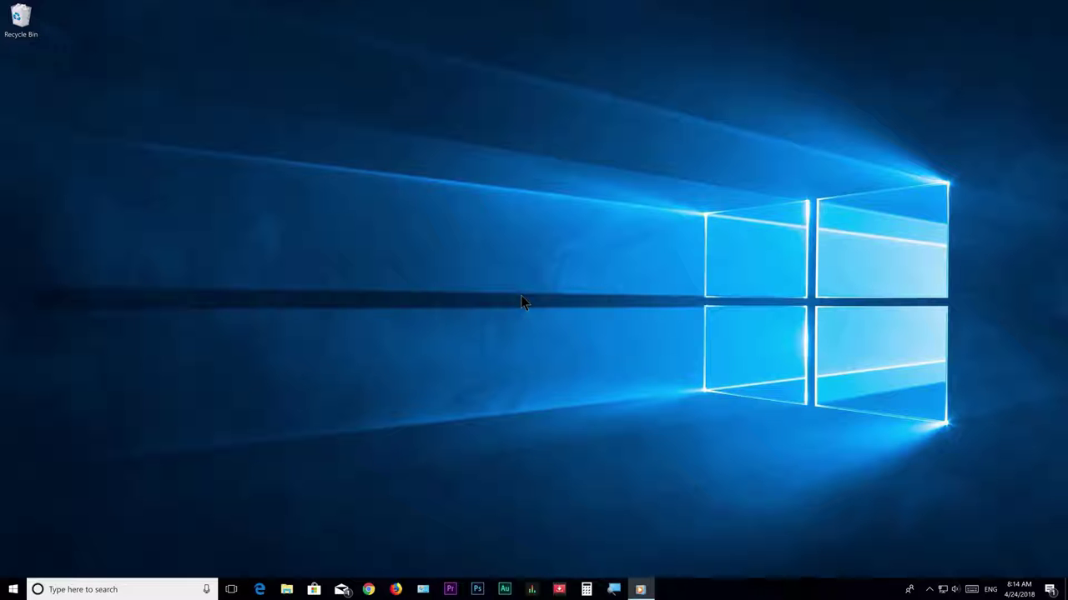
Step: Launch 'Defragment and optimize drives' from Start search and select the (C:) drive
left_click(13, 586)
type("Defragmen")
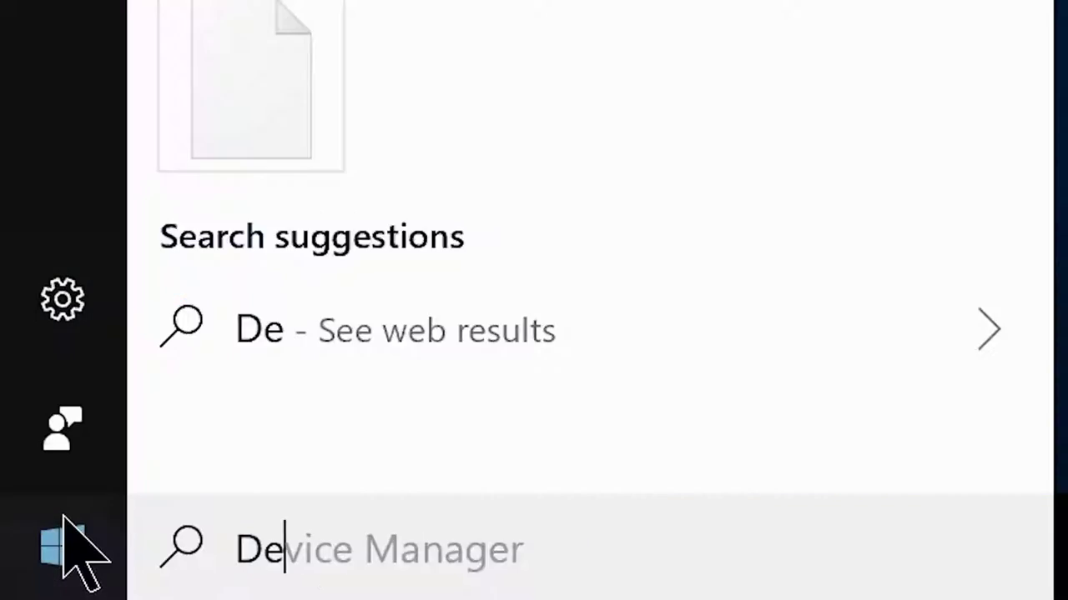
type("t and optimize drives")
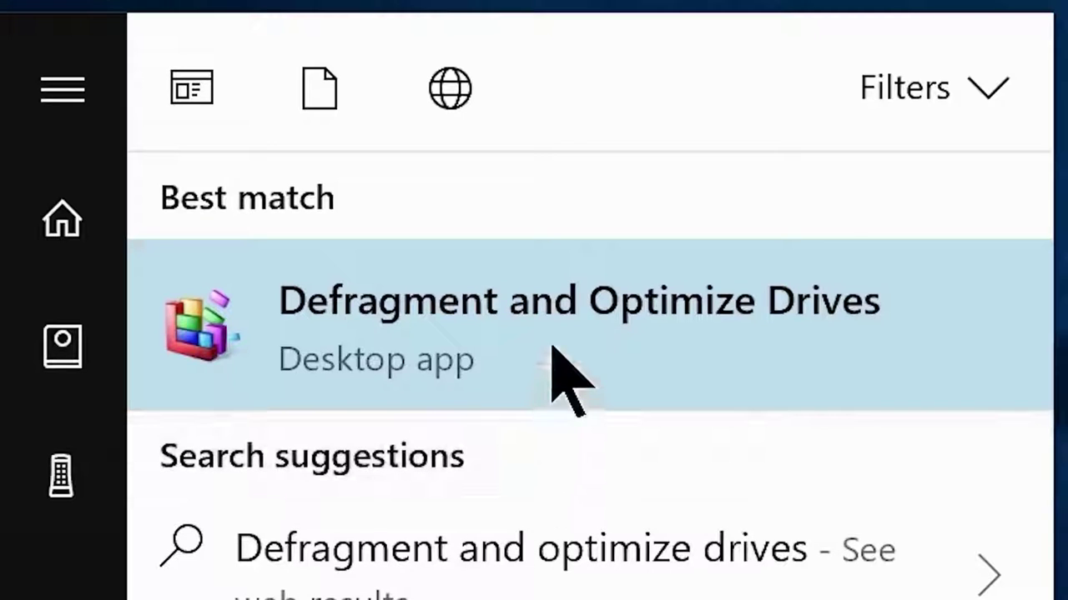
left_click(553, 353)
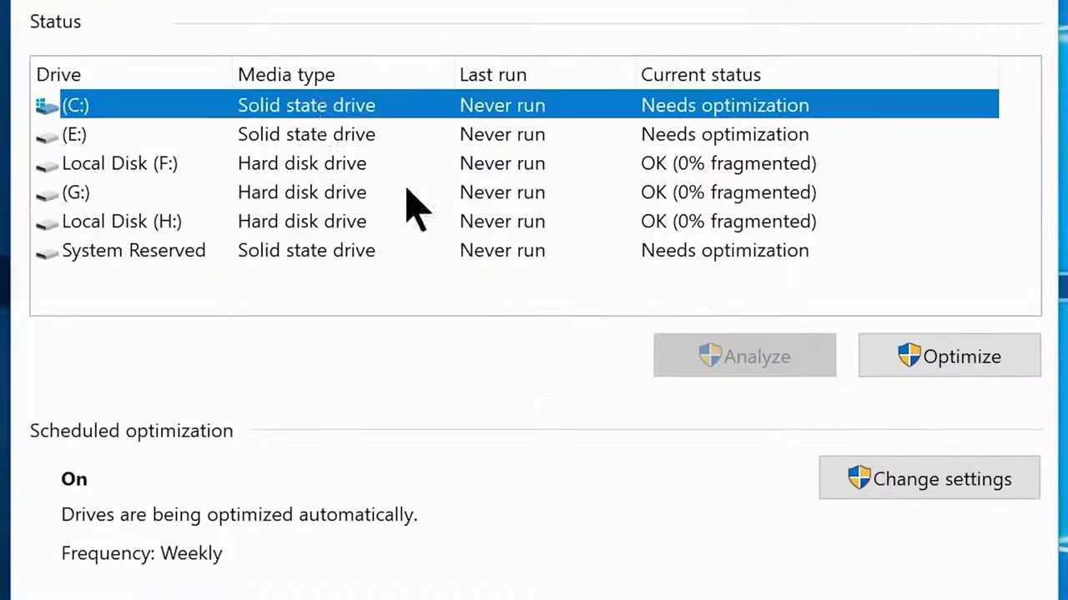
left_click(397, 186)
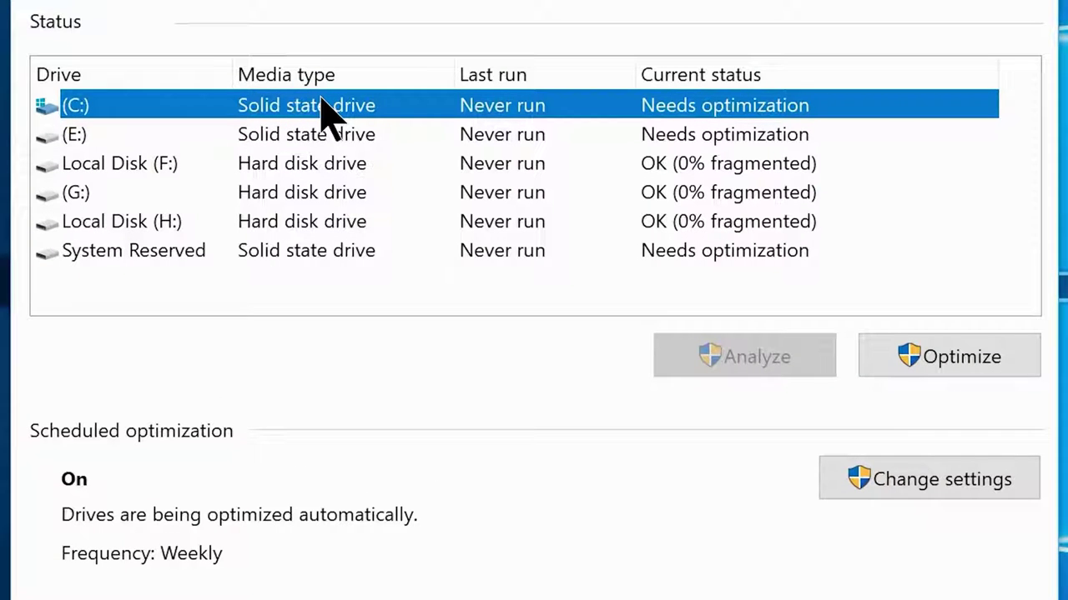
Step: Run optimization (trim) on the (C:) solid state drive
left_click(951, 375)
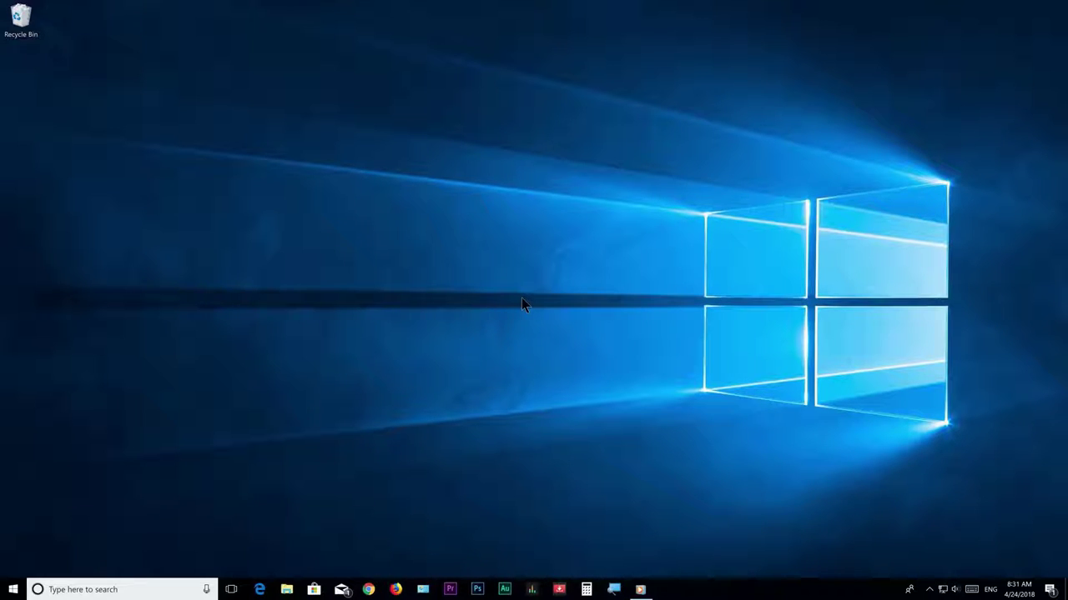
Step: Open Task Manager from the taskbar and show its Startup programs list
right_click(732, 591)
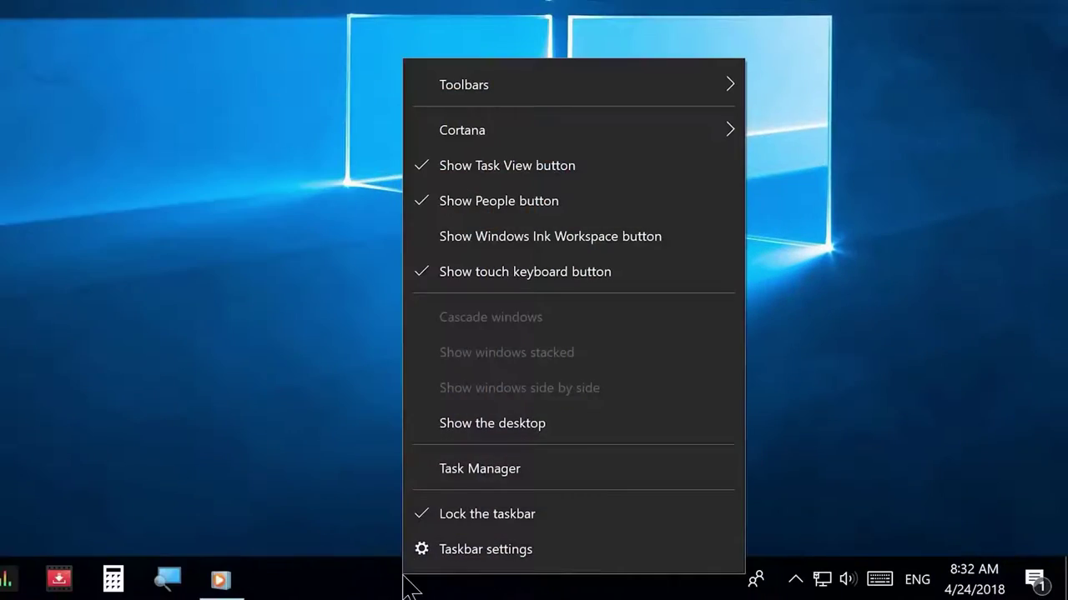
left_click(742, 534)
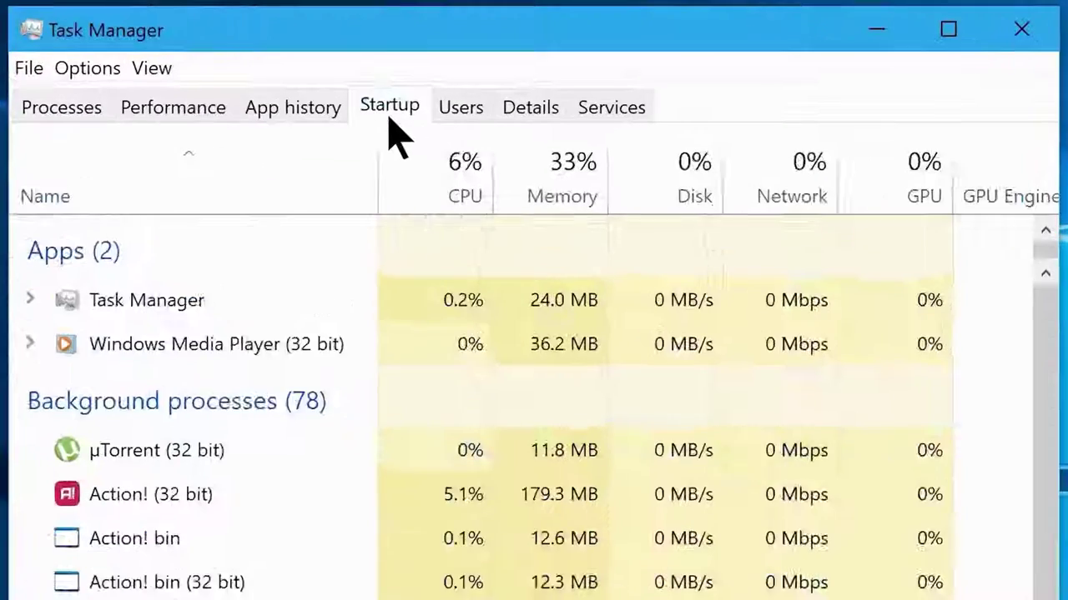
left_click(436, 70)
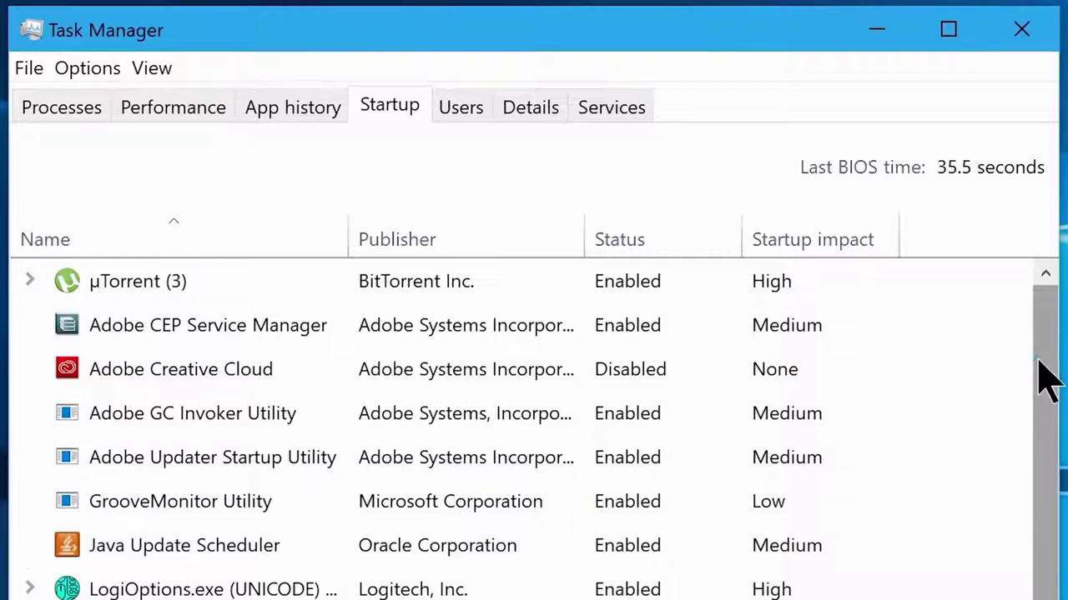
left_click_drag(1043, 381, 1048, 358)
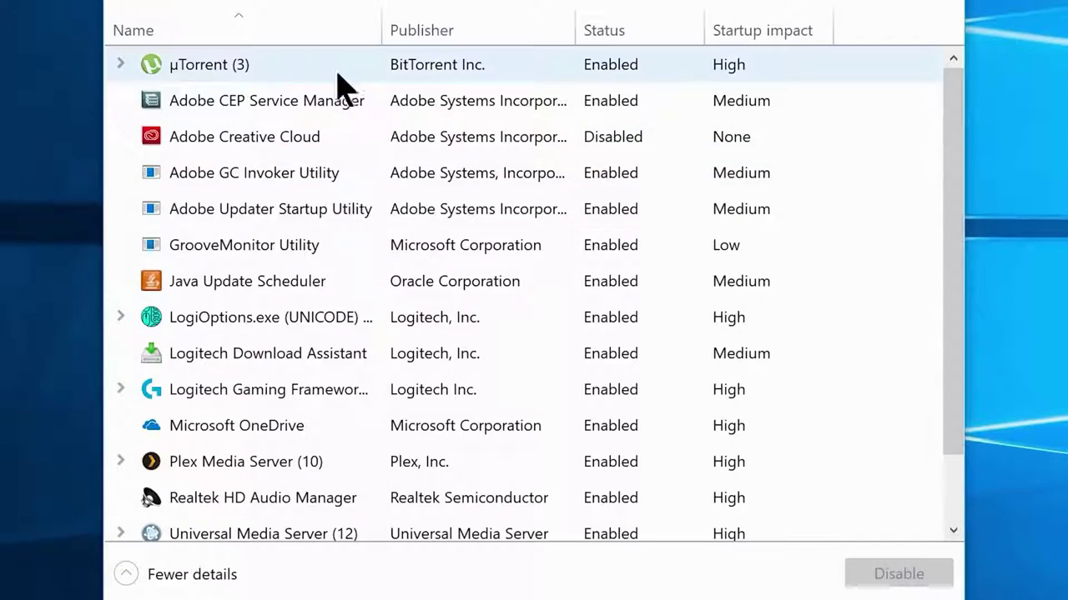
Step: Disable µTorrent, Adobe CEP Service Manager, Adobe GC Invoker Utility and Adobe Updater at startup
left_click(280, 67)
left_click(867, 574)
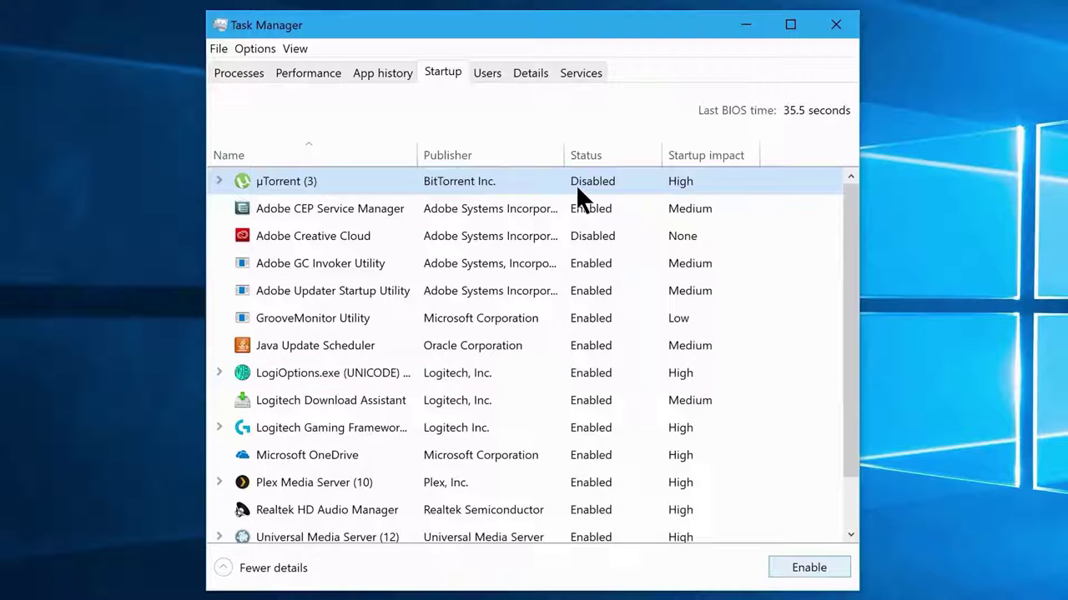
left_click(574, 209)
key("alt+a")
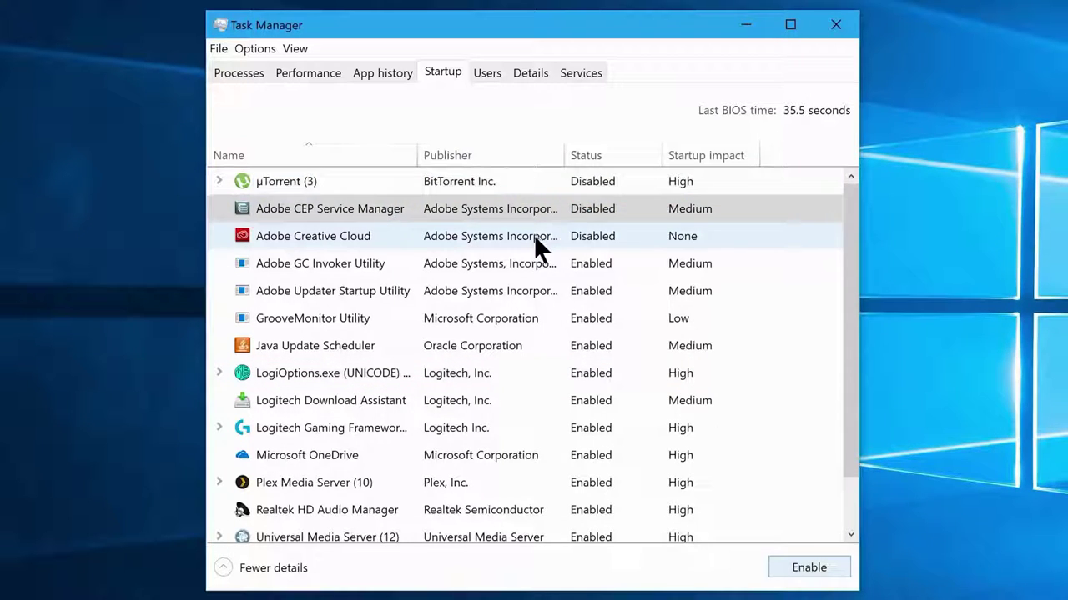
key("Down")
key("Down")
key("alt+a")
key("Down")
key("alt+a")
Step: Disable GrooveMonitor, Java Update Scheduler, LogiOptions, OneDrive, Plex and Universal Media Server, then close Task Manager
key("Down")
key("alt+a")
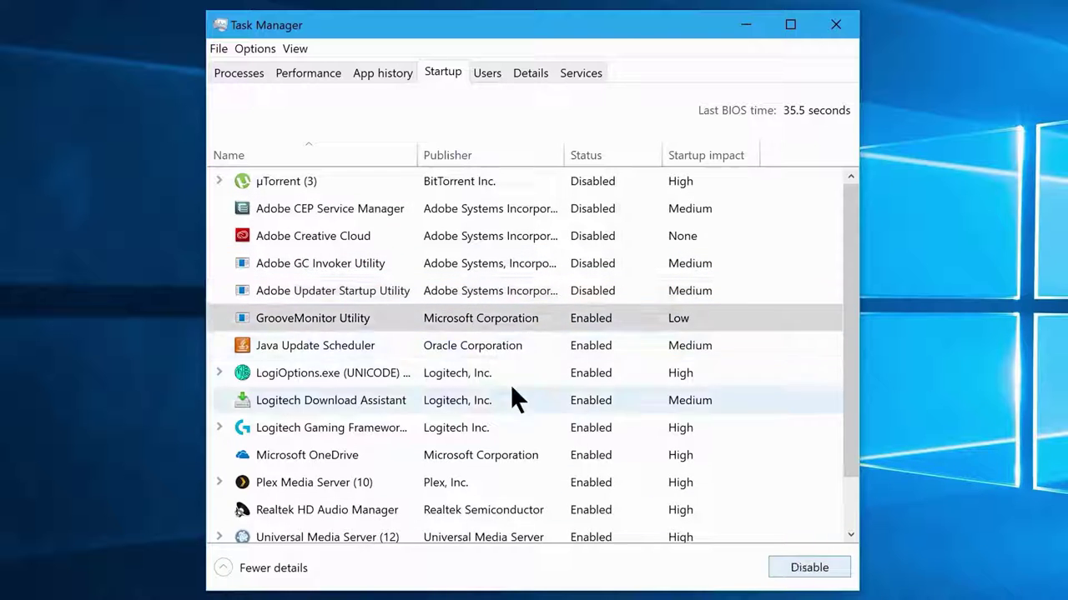
key("Down")
key("alt+a")
key("Down")
key("alt+a")
key("Down")
key("alt+a")
key("Down")
key("alt+a")
key("Down")
key("alt+a")
key("Down")
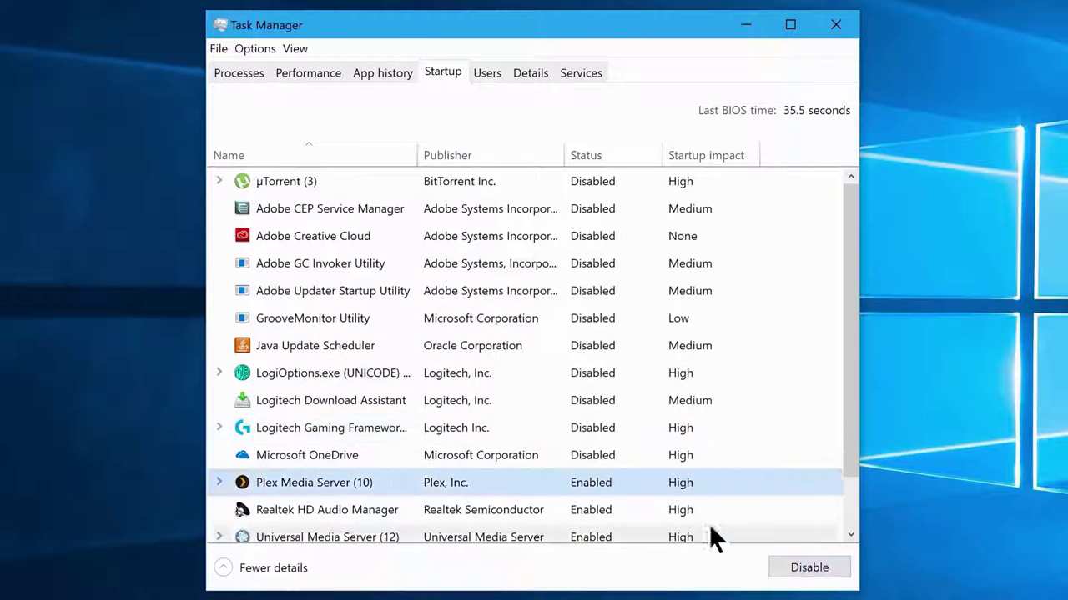
key("alt+a")
key("Down")
key("Down")
left_click(798, 567)
scroll(691, 528, "down", 1)
key("Down")
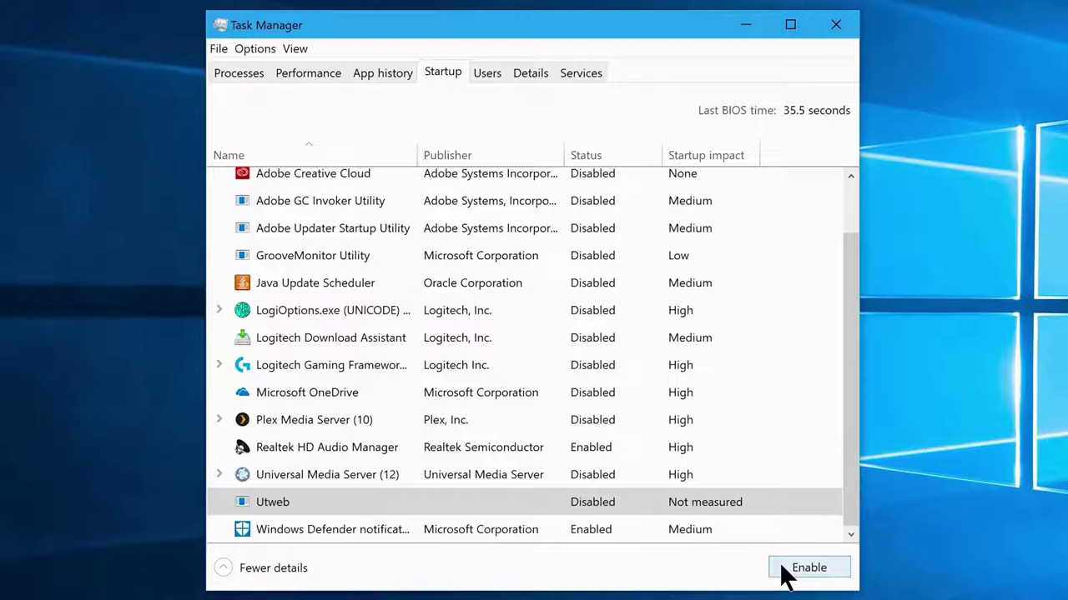
left_click(823, 29)
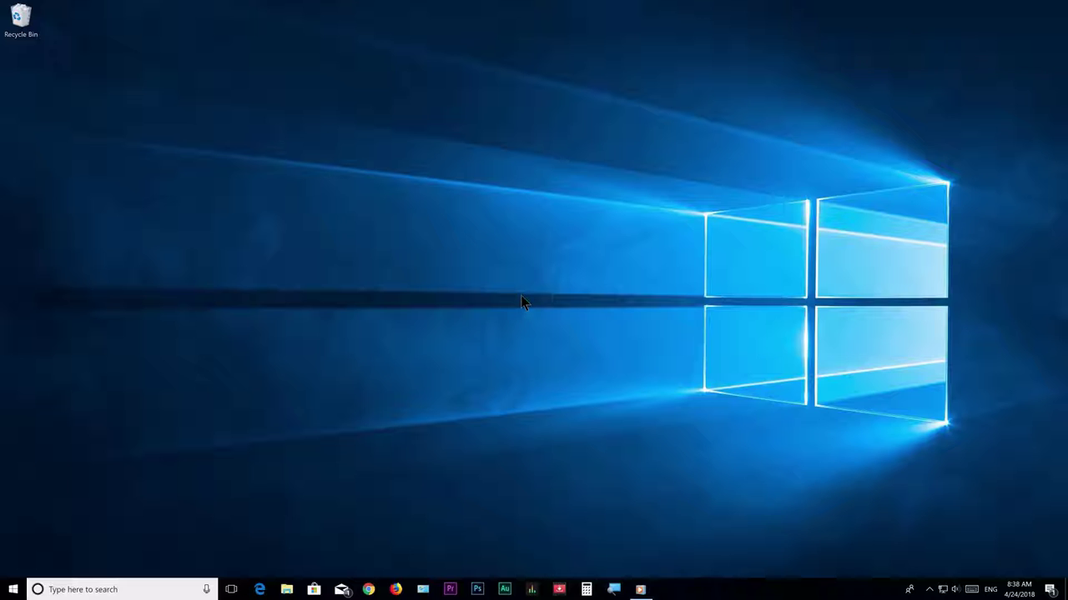
Step: Open the Windows Temp folder via Run 'temp', granting folder access permission
key("super+r")
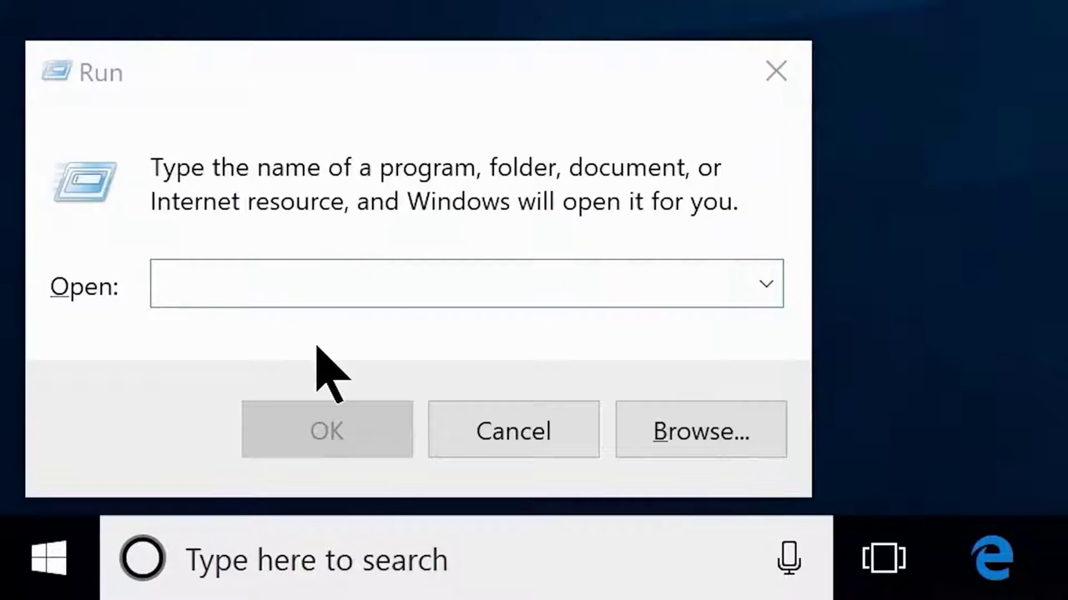
left_click(309, 288)
type("temp")
left_click(317, 439)
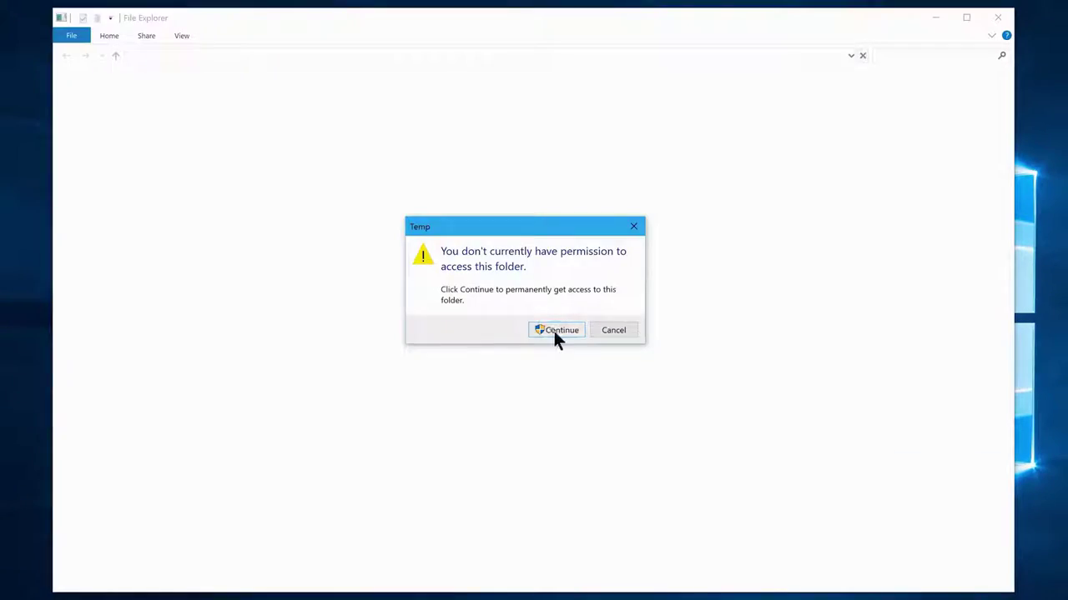
left_click(555, 330)
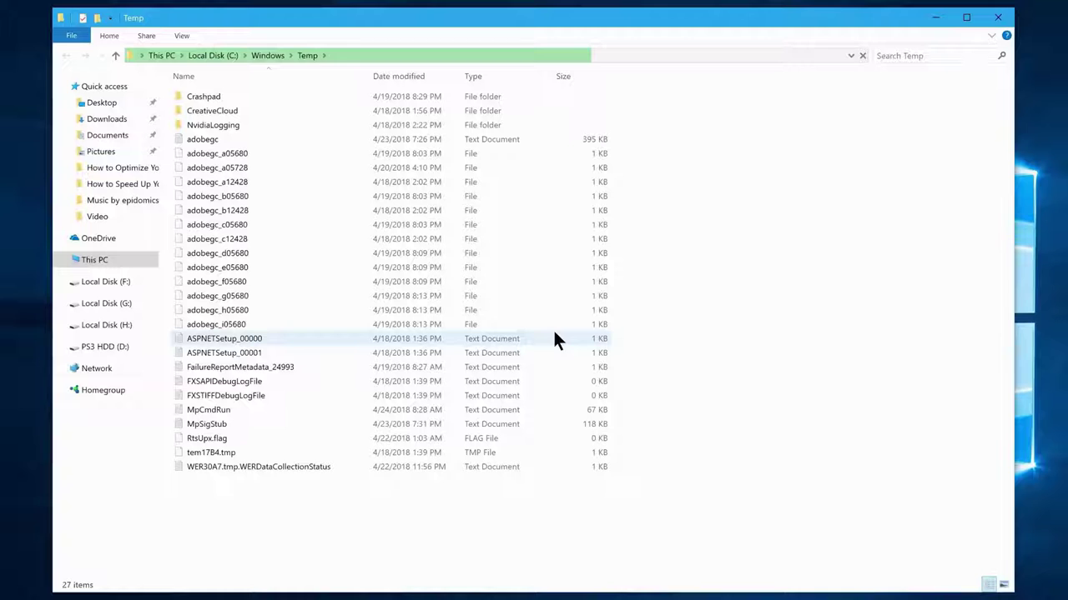
Step: Permanently delete all 27 items in the Windows Temp folder
left_click(553, 334)
key("ctrl+a")
key("shift+Delete")
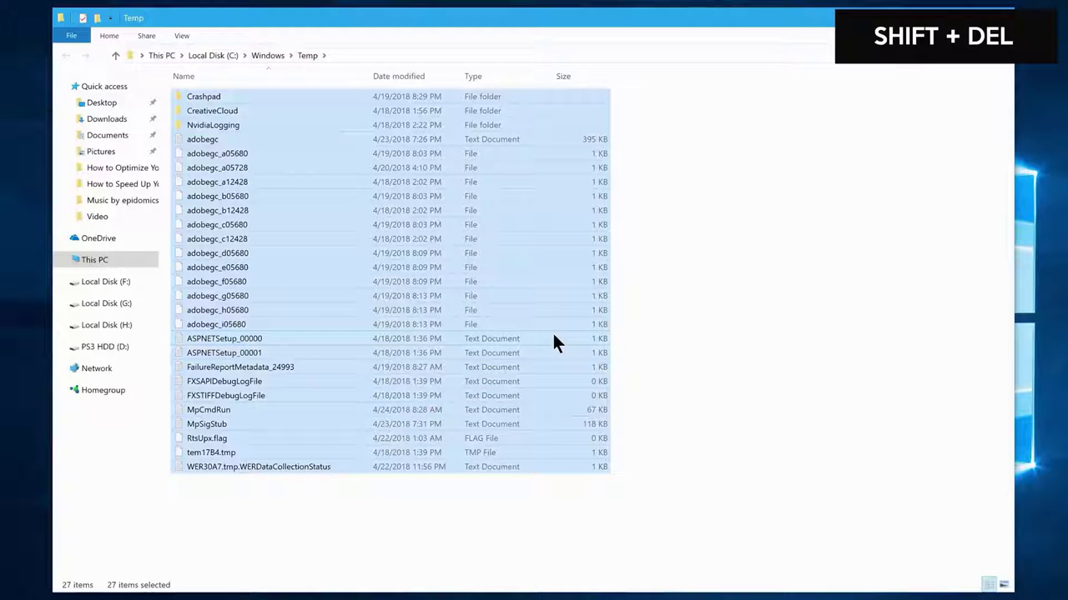
left_click(575, 323)
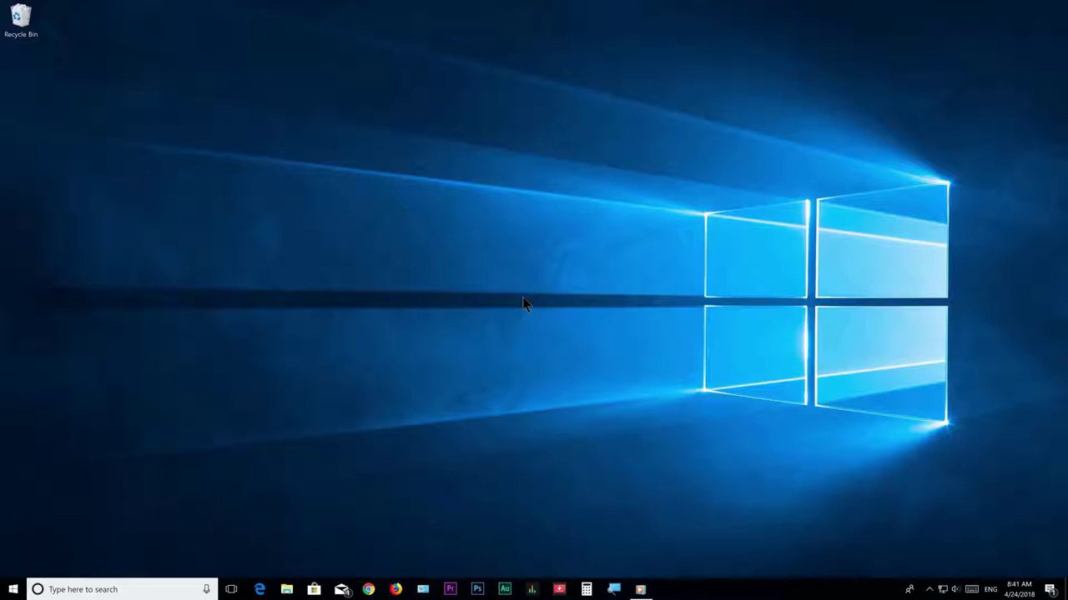
key("super+r")
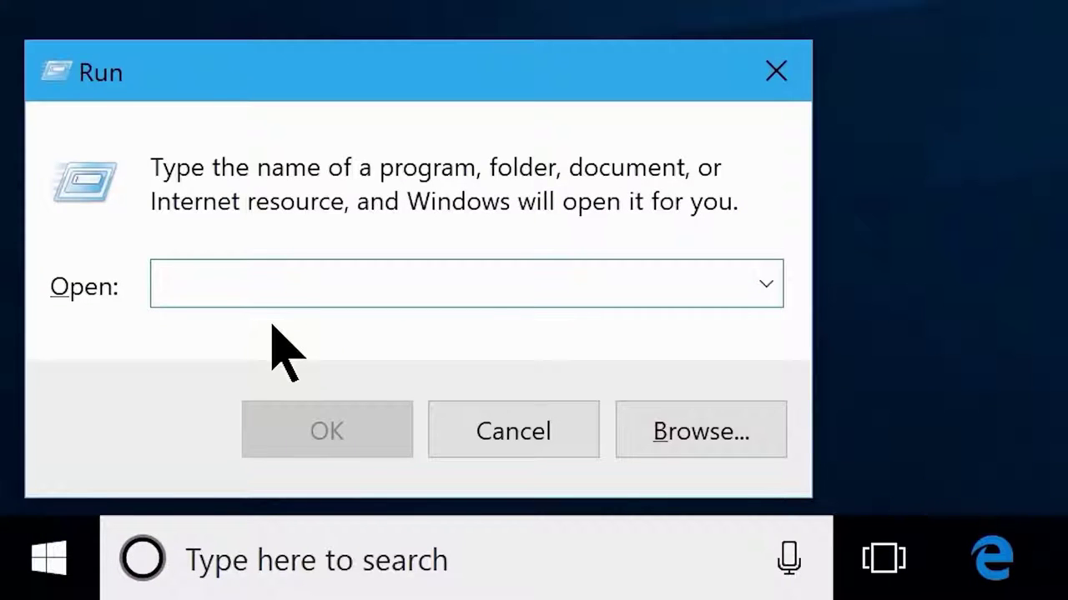
Step: Open %temp%, permanently delete its 226 items leaving 6 in use, and close the folder
type("%temp%")
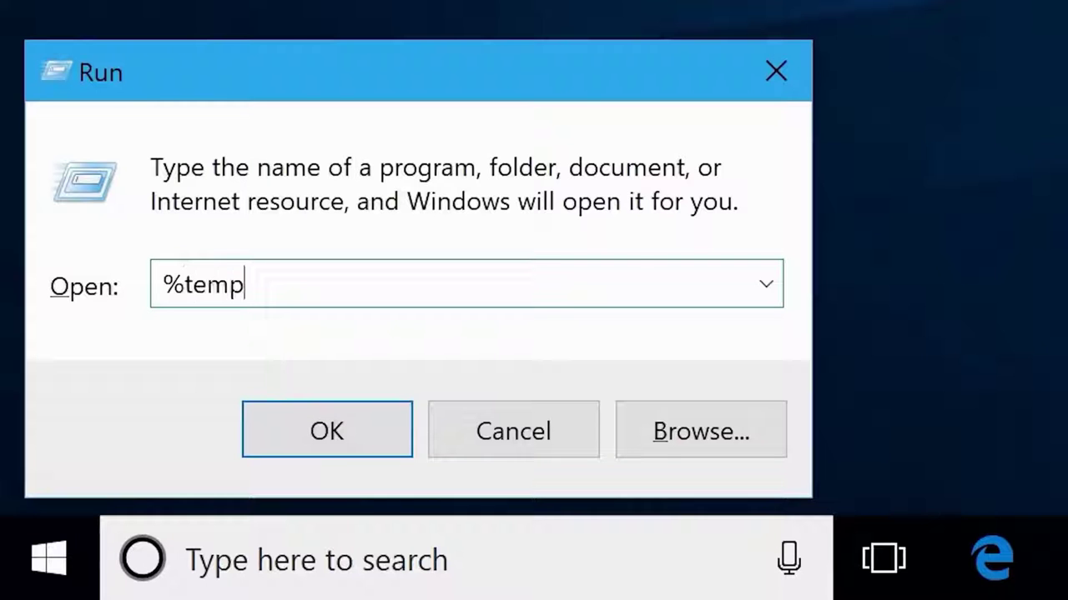
left_click(321, 433)
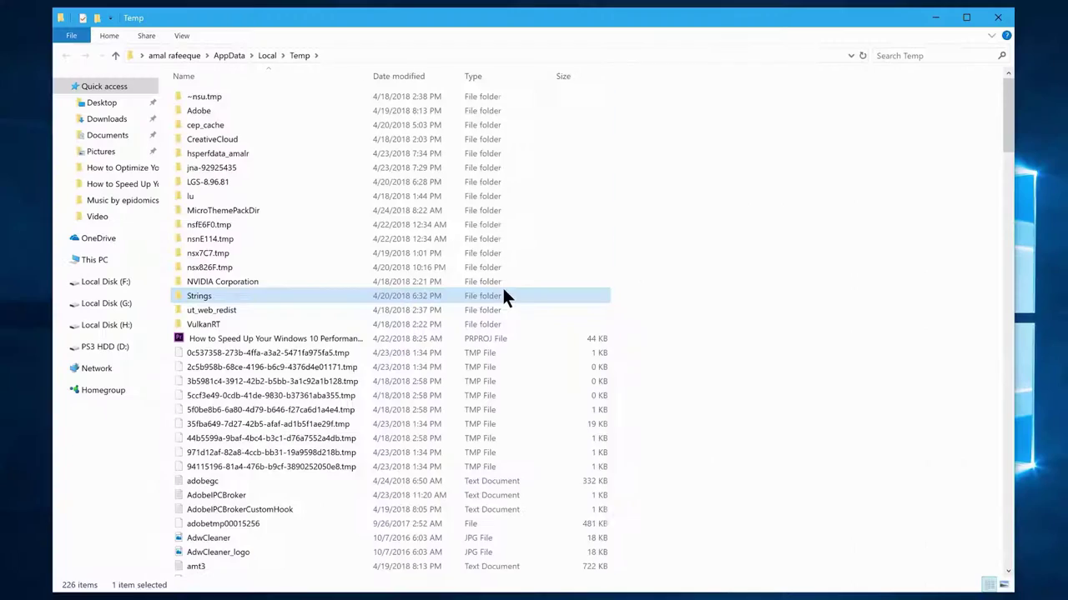
key("ctrl+a")
key("shift+Delete")
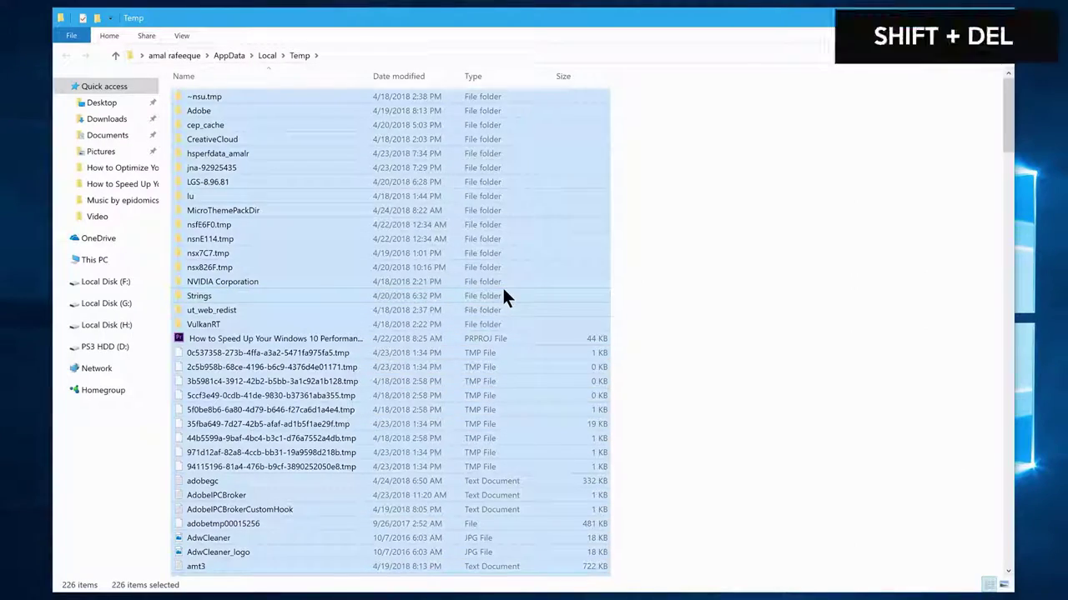
left_click(570, 321)
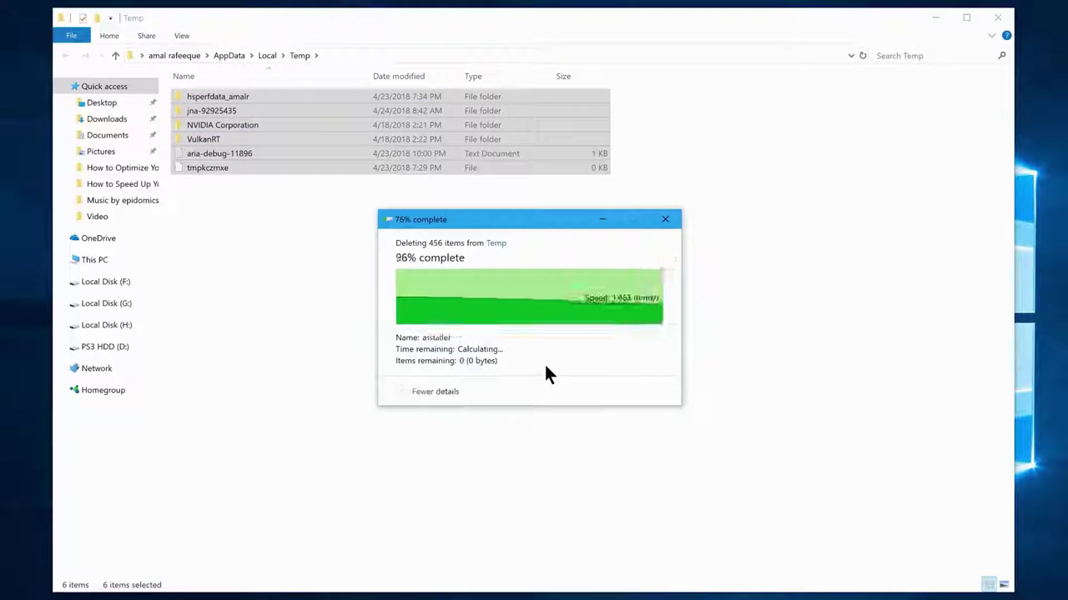
left_click(998, 18)
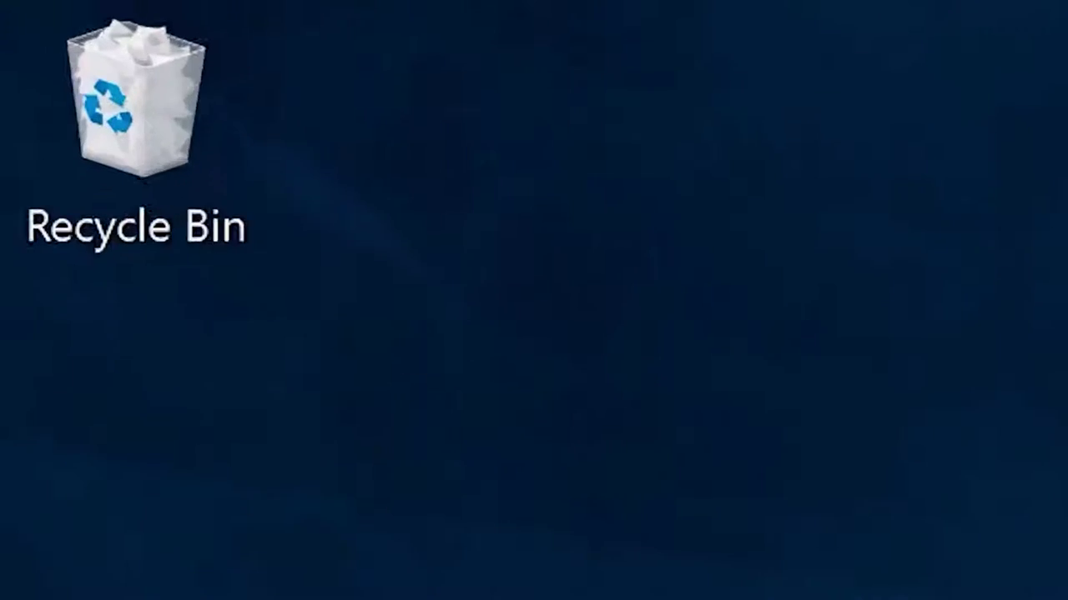
Step: Select all 84 items in the Recycle Bin and permanently delete them
double_click(23, 16)
key("ctrl+a")
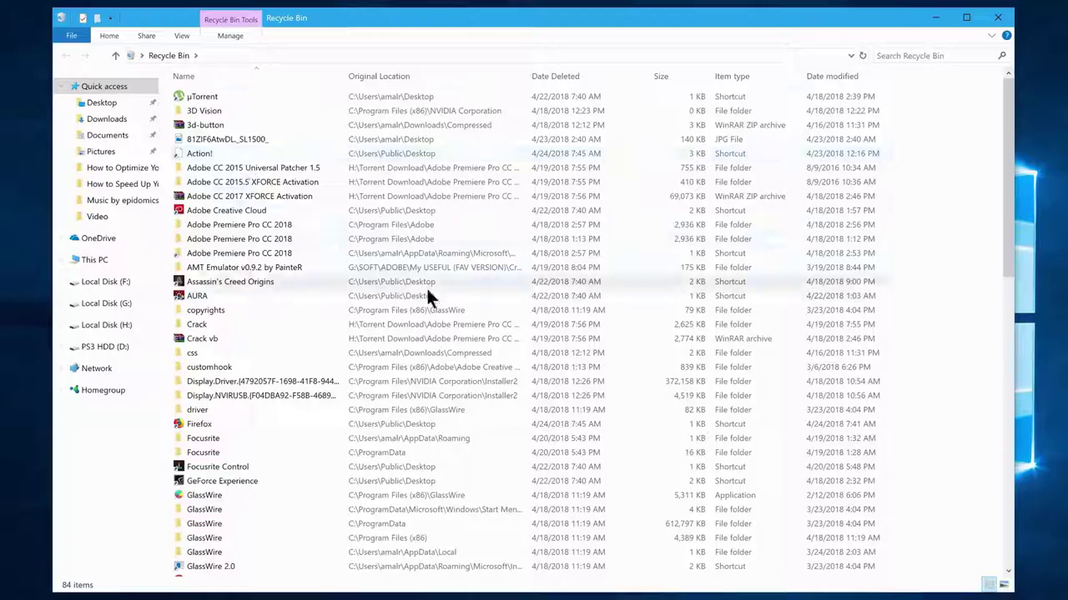
right_click(525, 322)
left_click(413, 344)
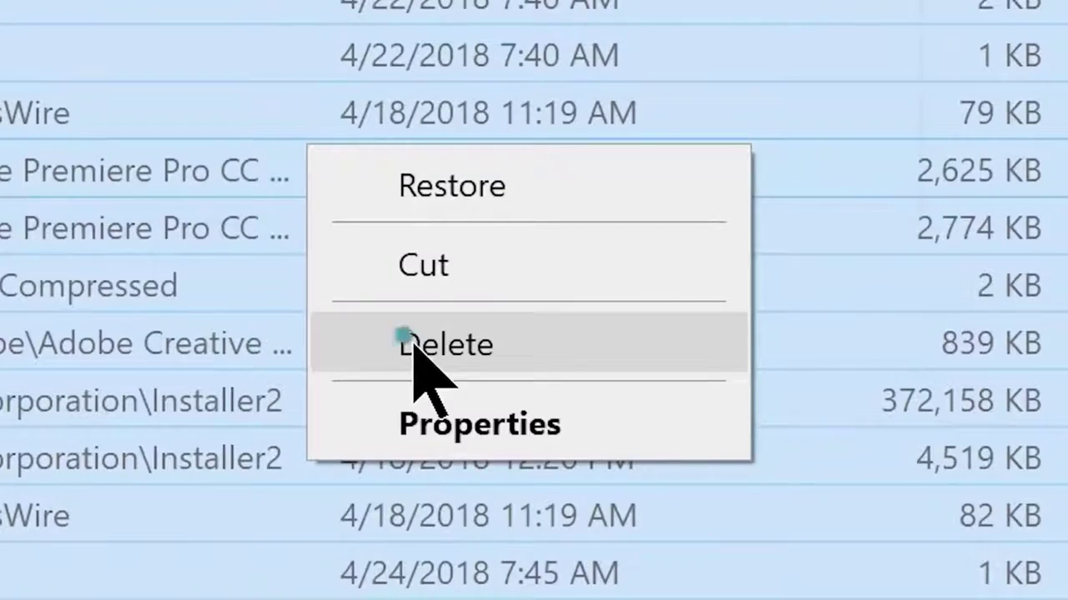
left_click(681, 360)
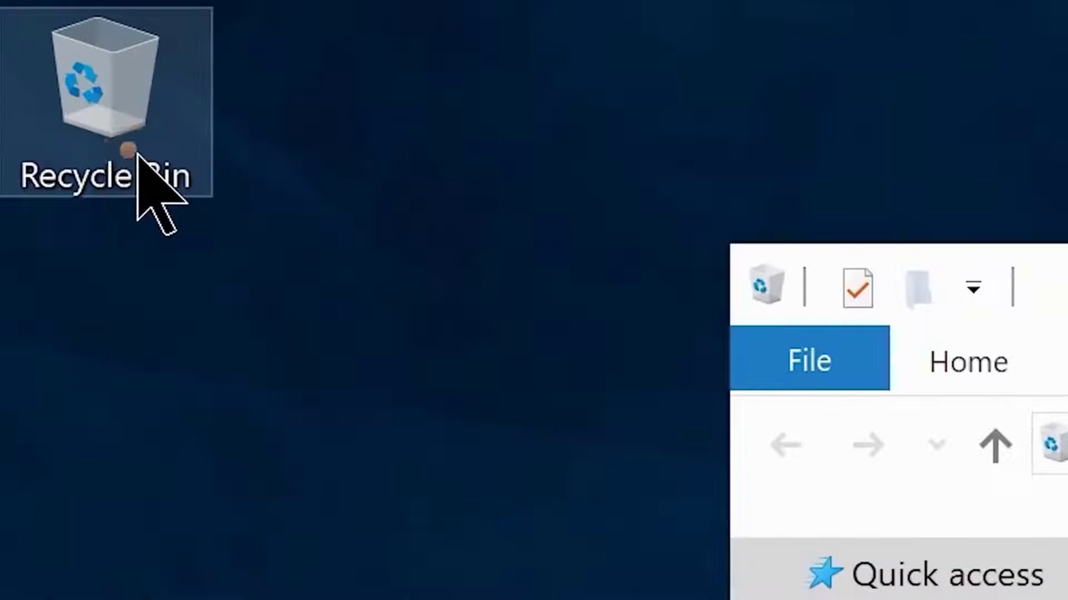
Step: Check the Recycle Bin properties showing Local Disk (C:) capped at 10939 MB
right_click(29, 34)
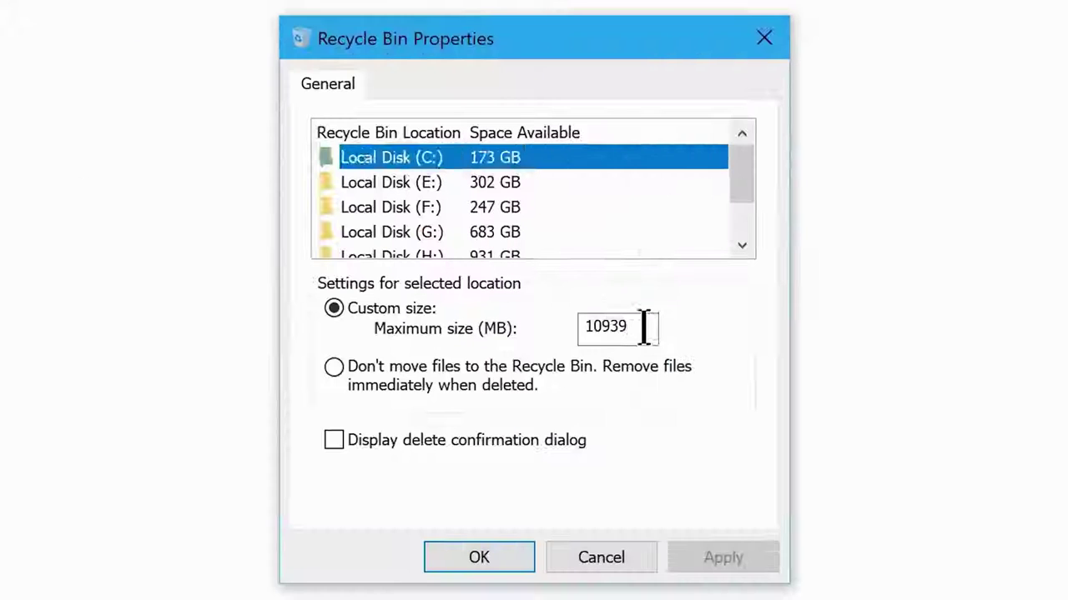
double_click(643, 327)
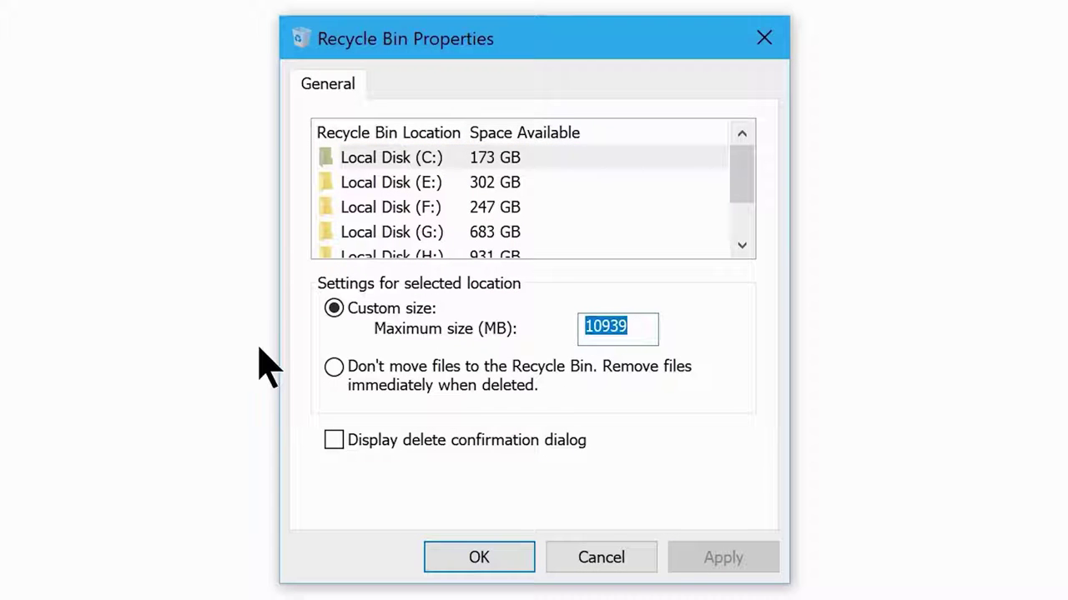
left_click(422, 160)
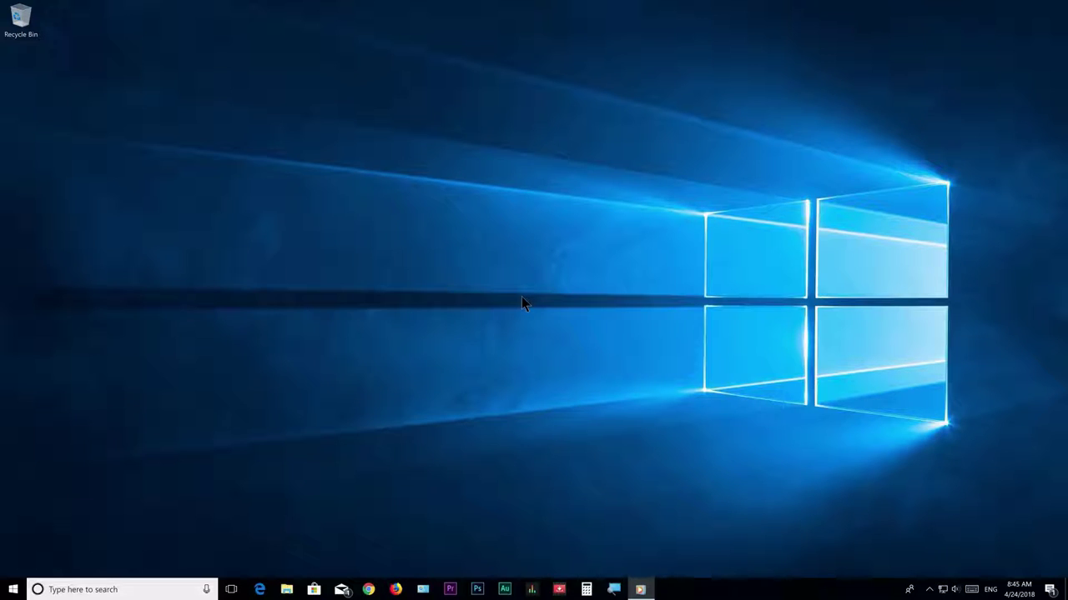
Step: Launch Disk Cleanup from Local Disk (C:) properties in This PC
left_click(13, 589)
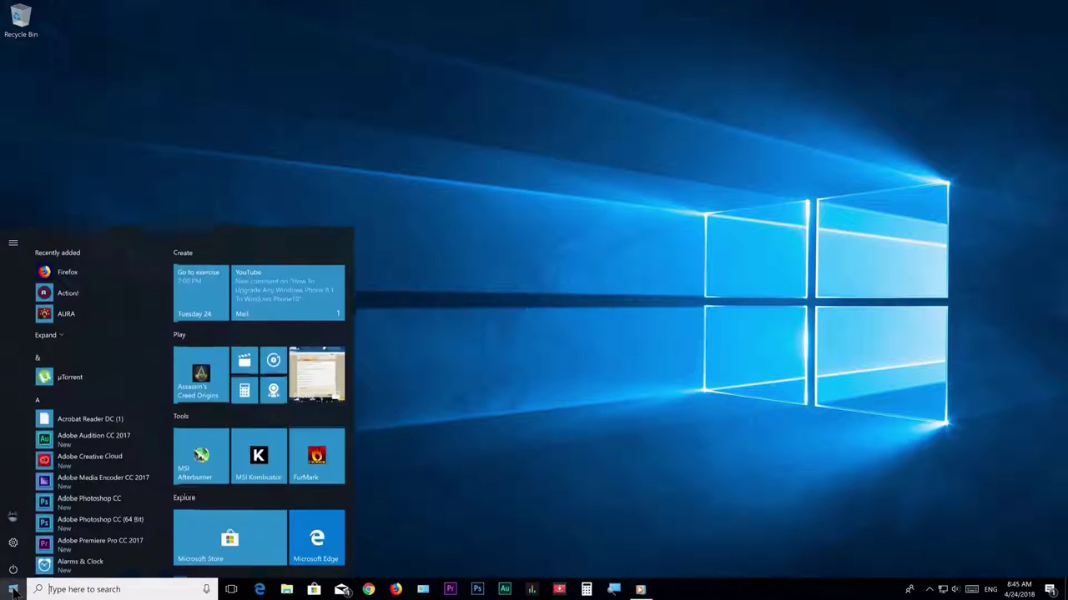
type("This pc")
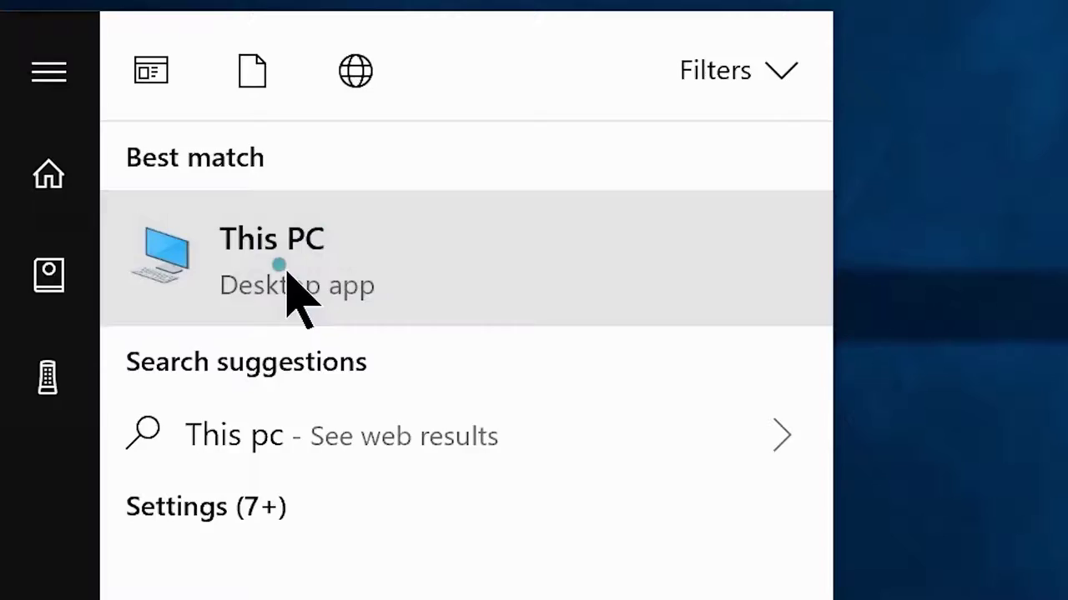
left_click(298, 291)
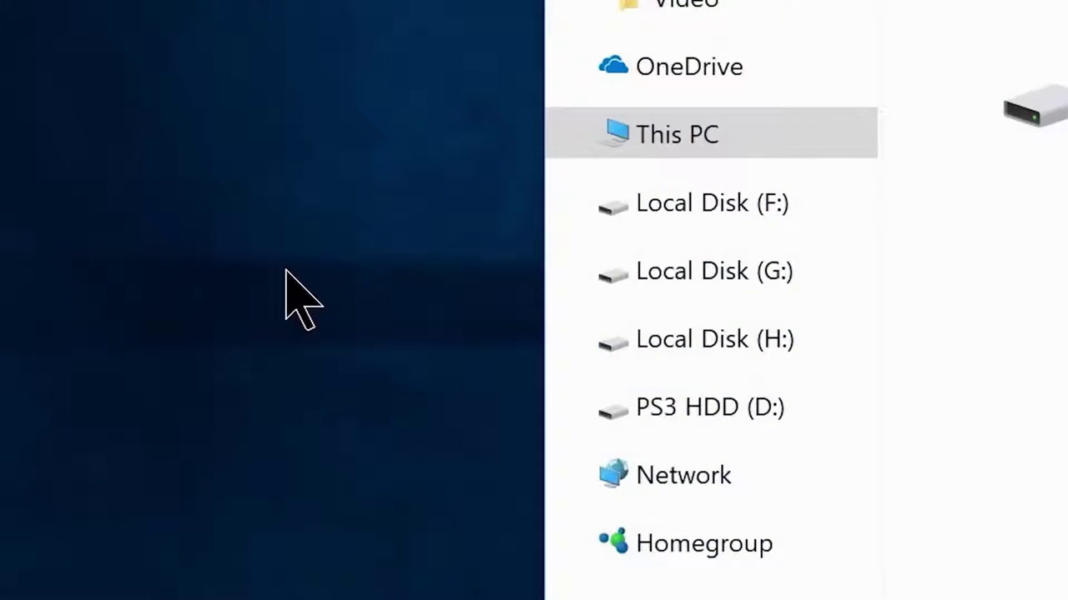
right_click(221, 52)
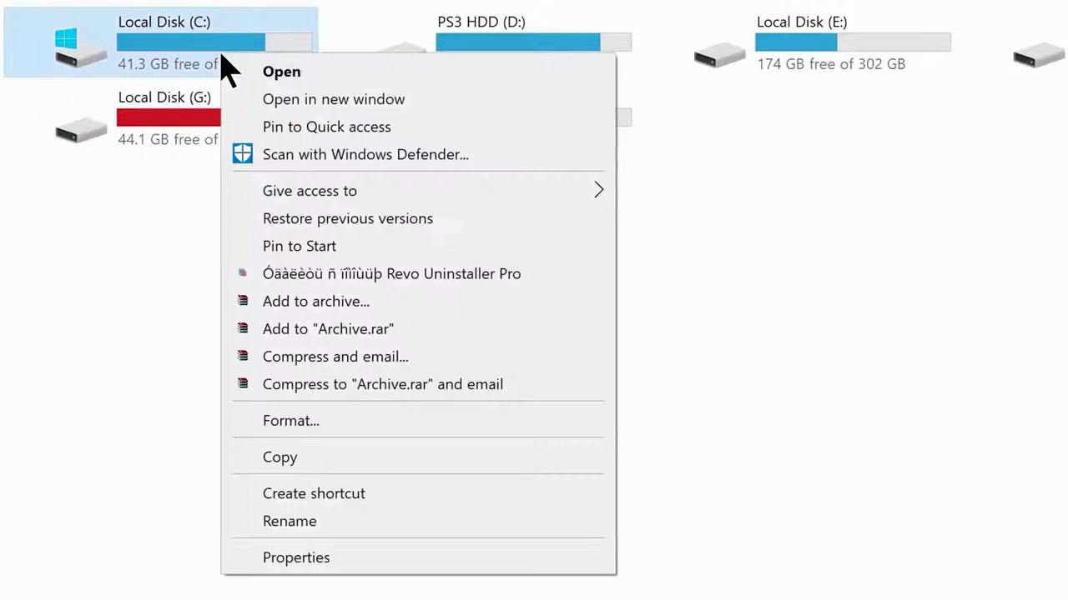
left_click(311, 557)
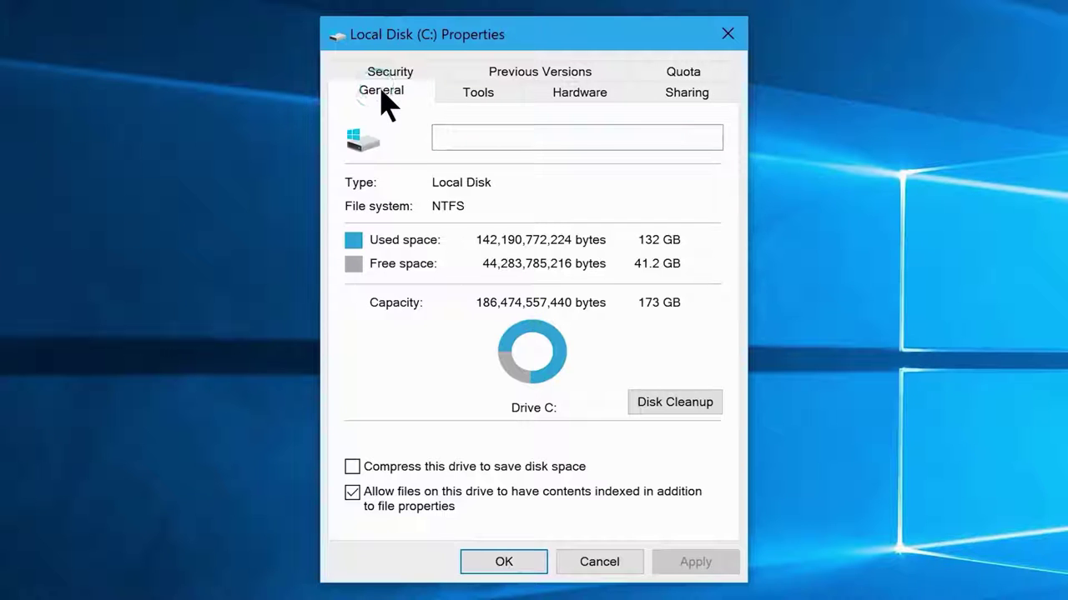
left_click(677, 404)
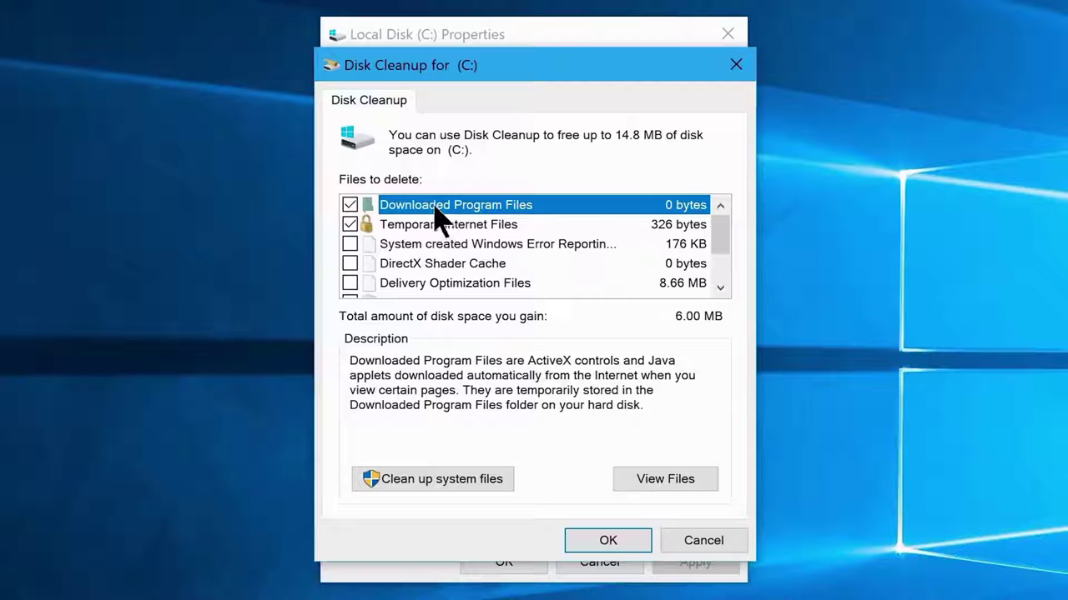
Step: Select Thumbnails, include system files, and permanently delete the chosen files
left_click(430, 226)
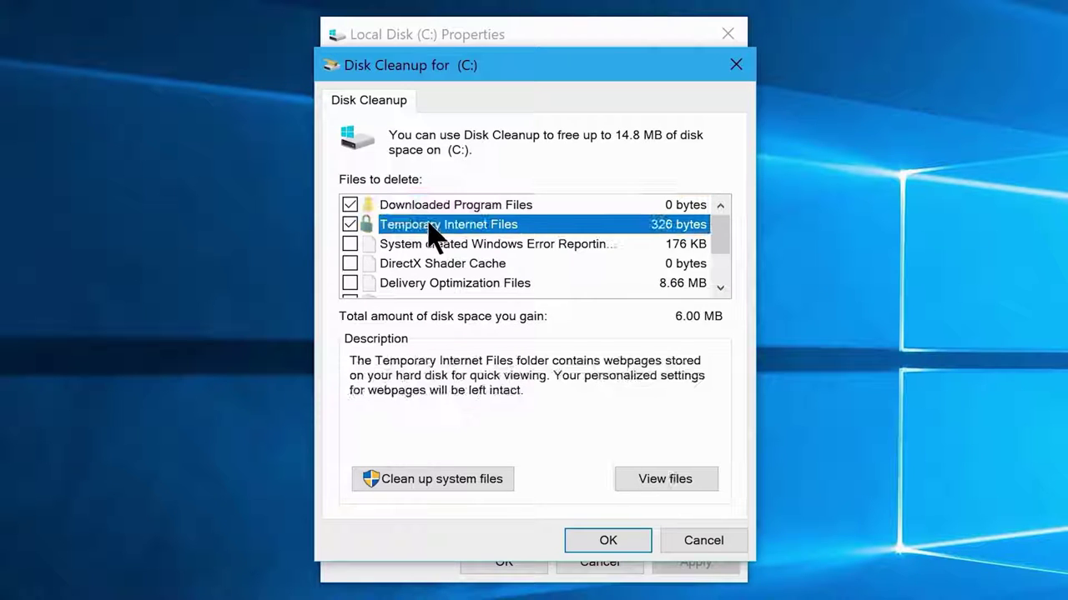
scroll(421, 250, "down", 1)
left_click(403, 285)
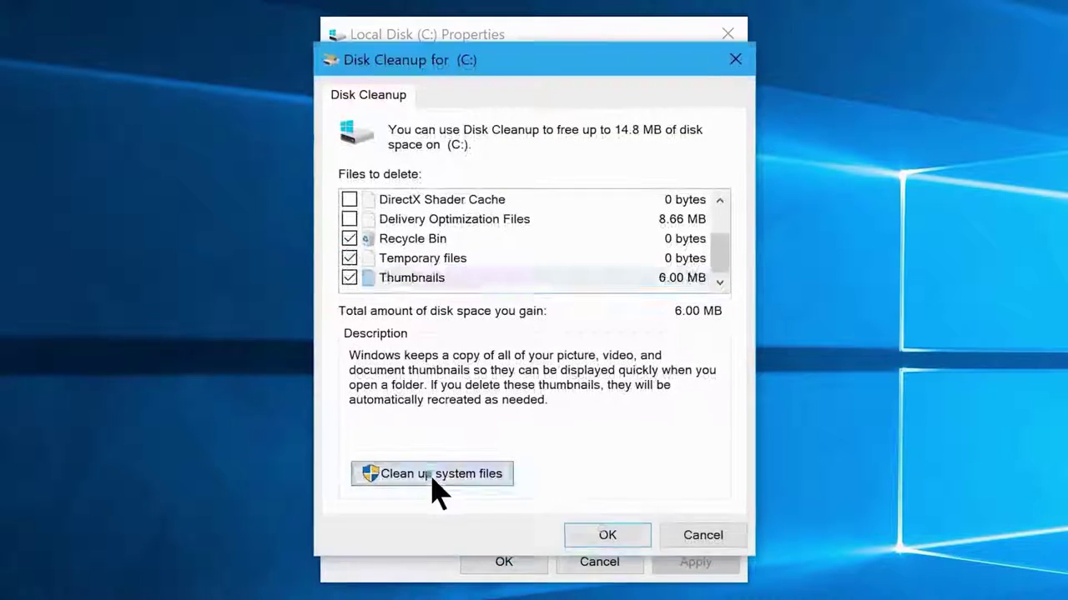
left_click(430, 478)
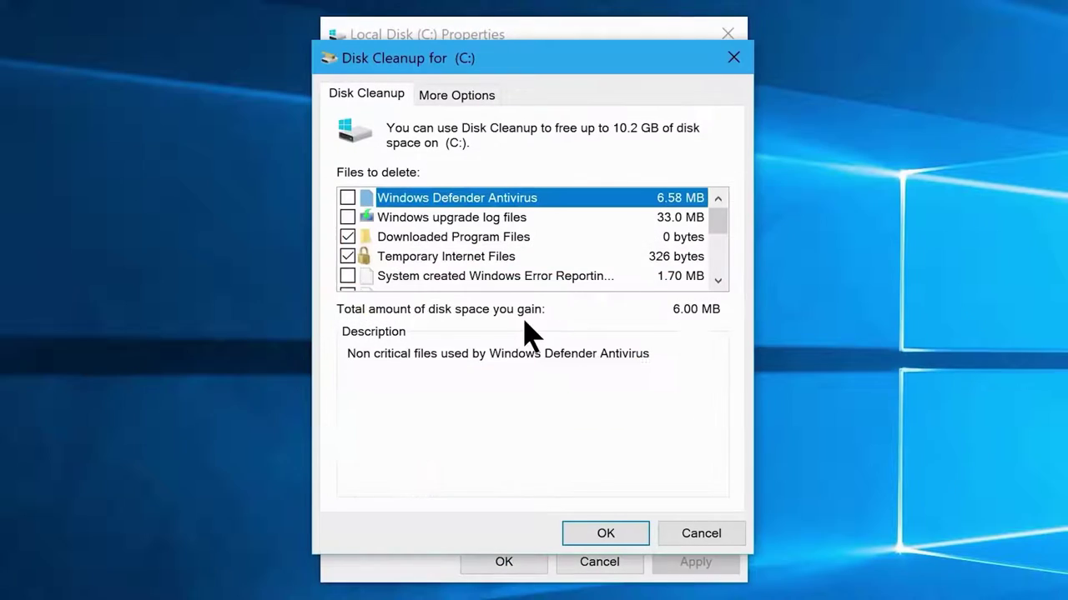
left_click(601, 534)
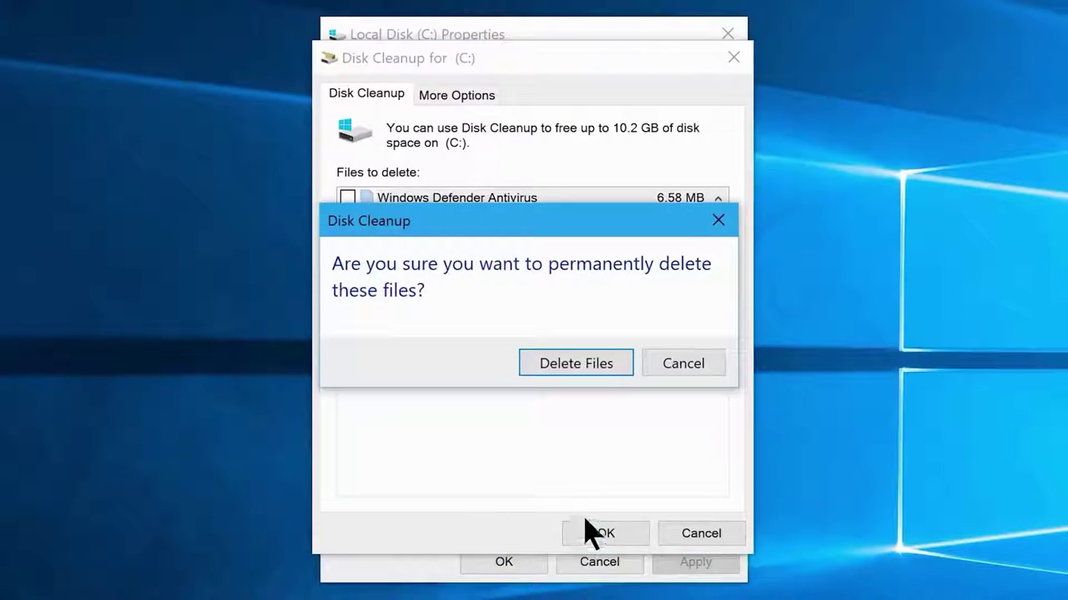
left_click(571, 367)
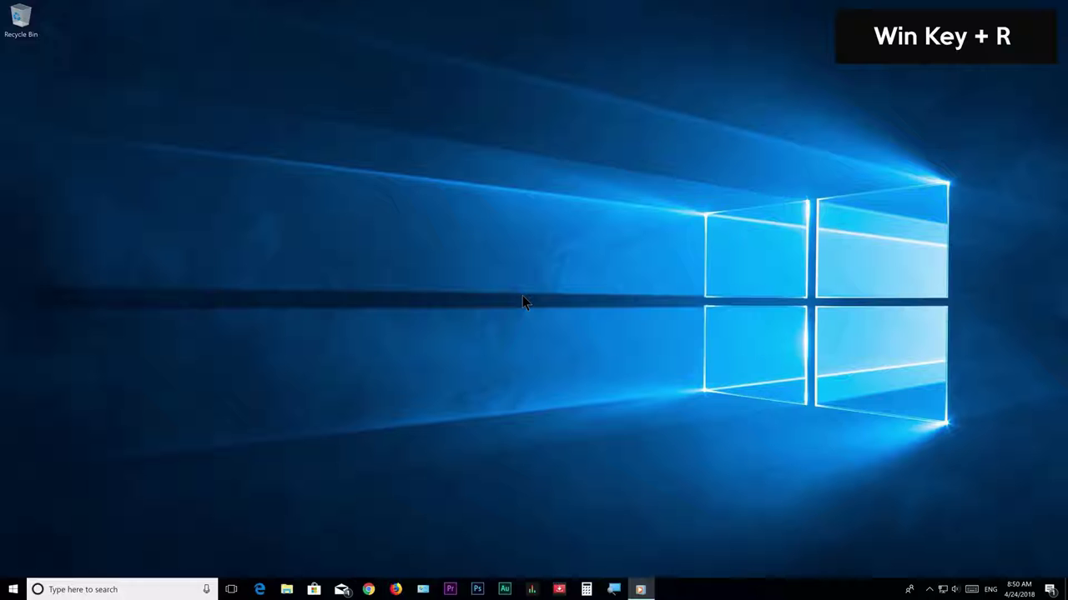
Step: Launch regedit and set HKCU\Control Panel\Mouse MouseHoverTime to 10
key("super+r")
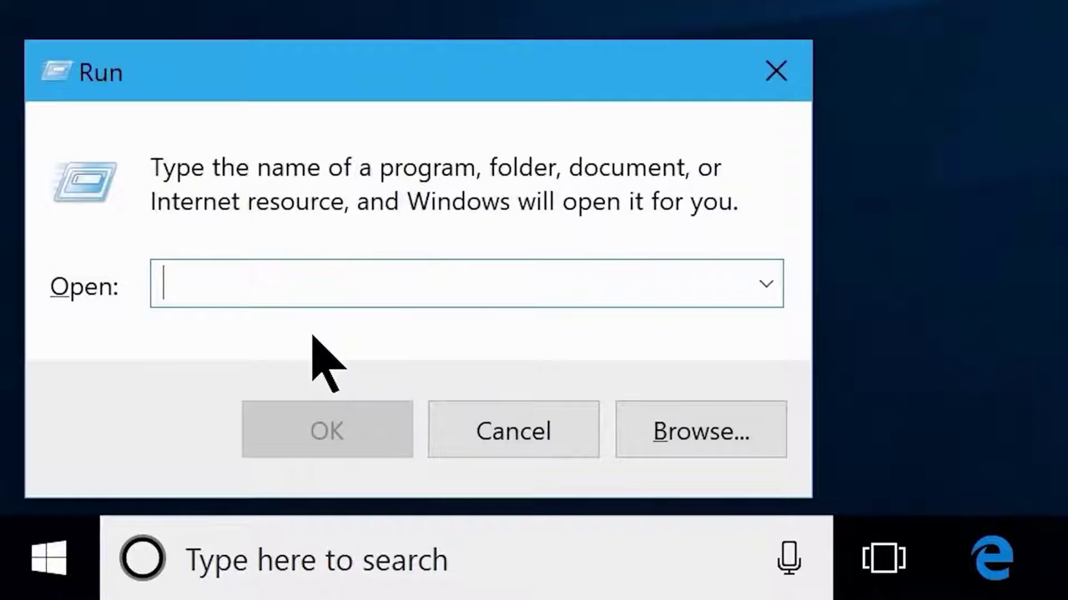
type("regedit")
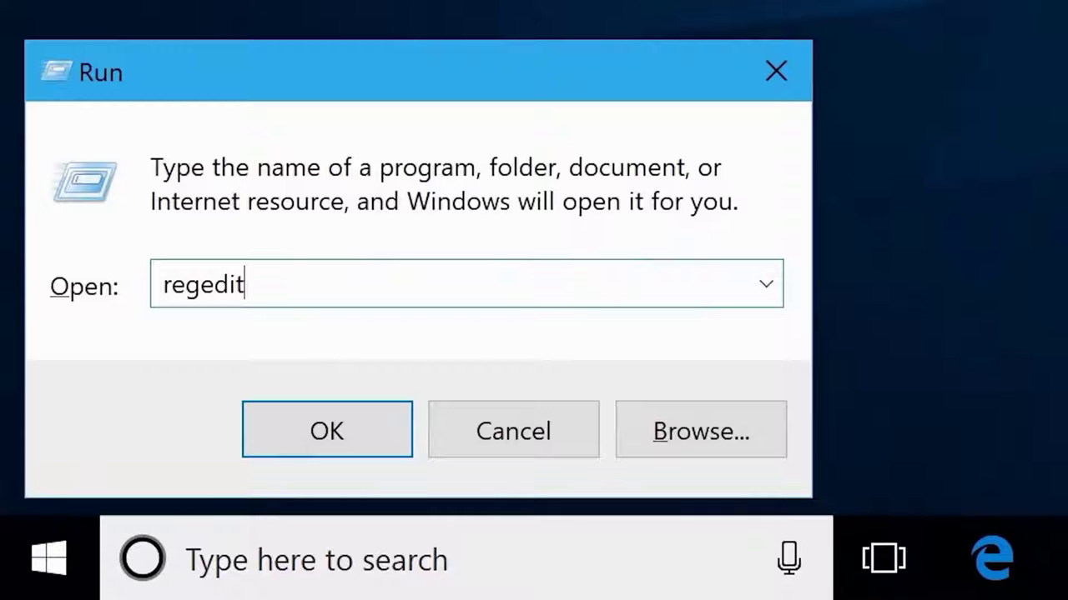
left_click(329, 429)
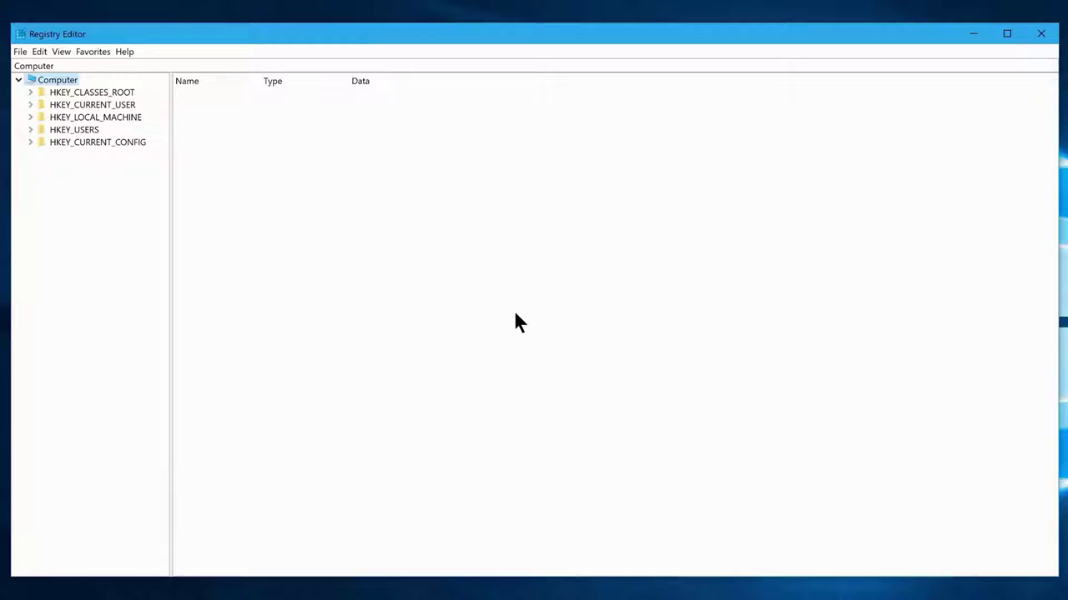
left_click(30, 105)
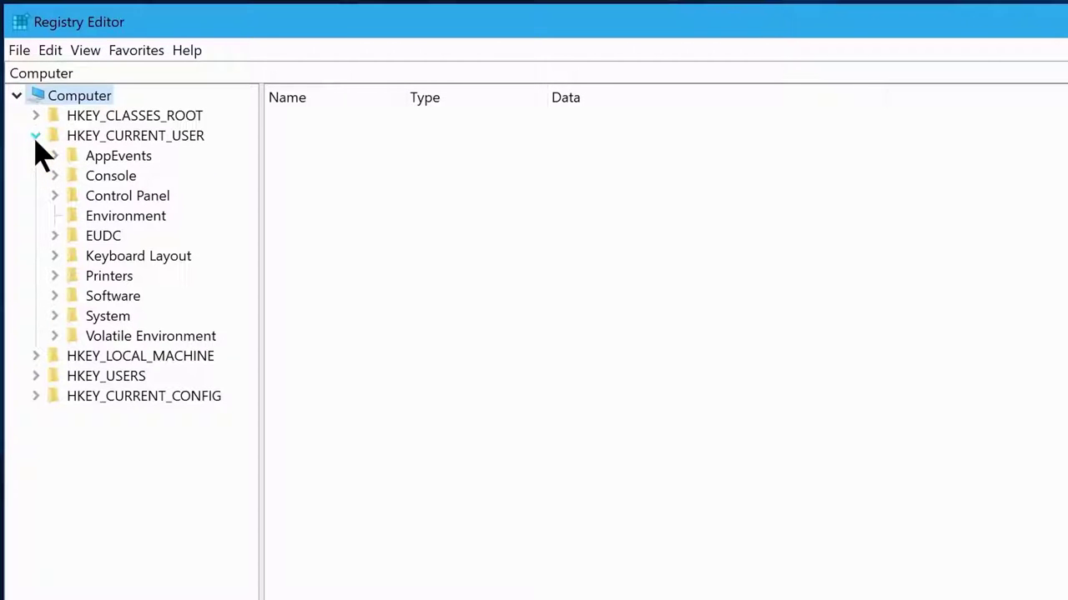
left_click(100, 195)
double_click(101, 197)
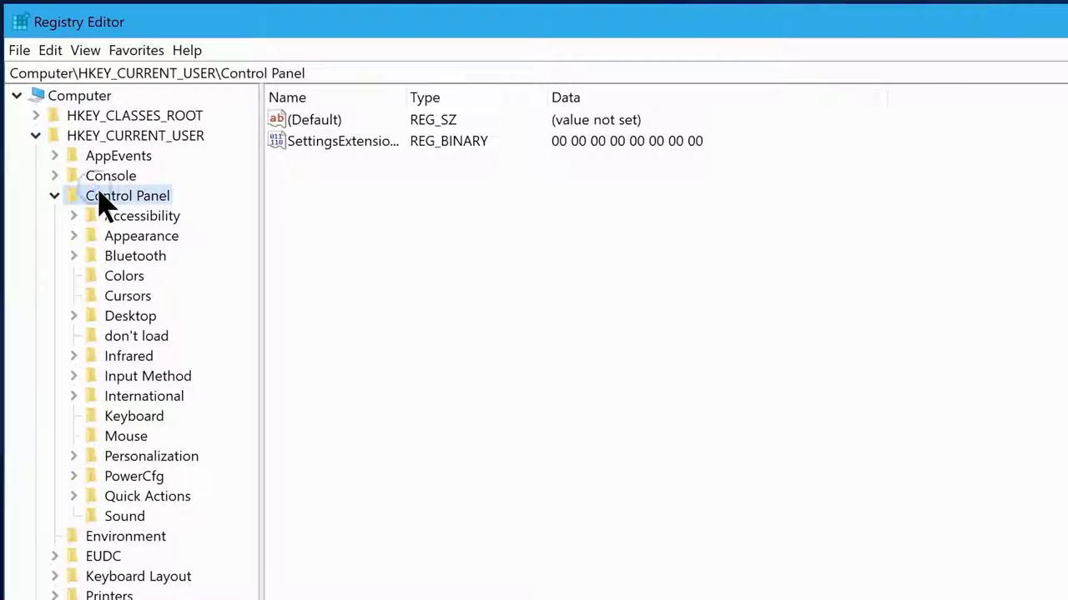
left_click(120, 437)
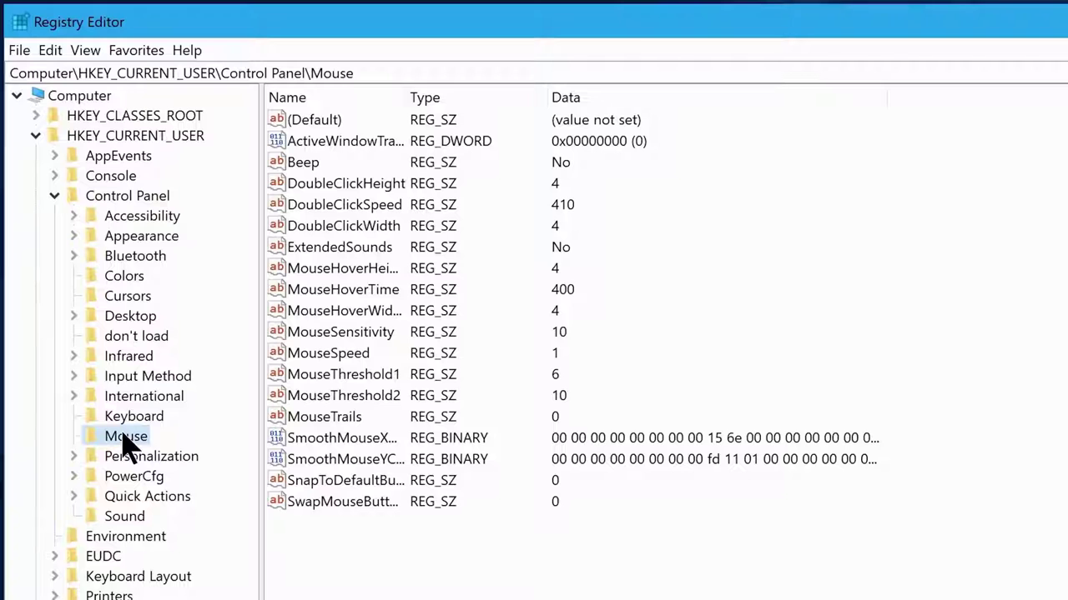
double_click(336, 290)
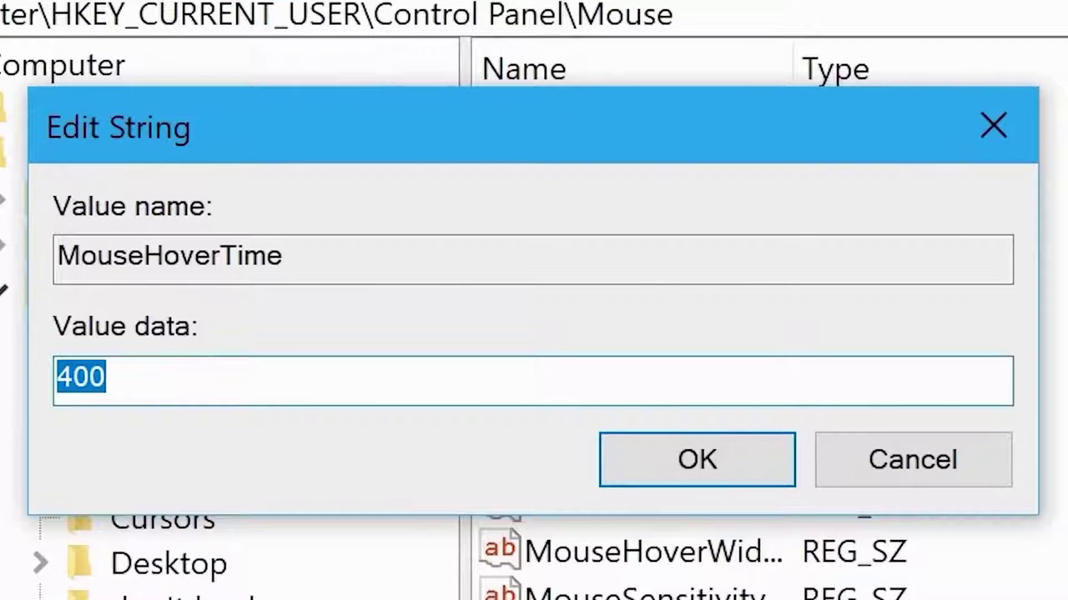
type("10")
left_click(693, 459)
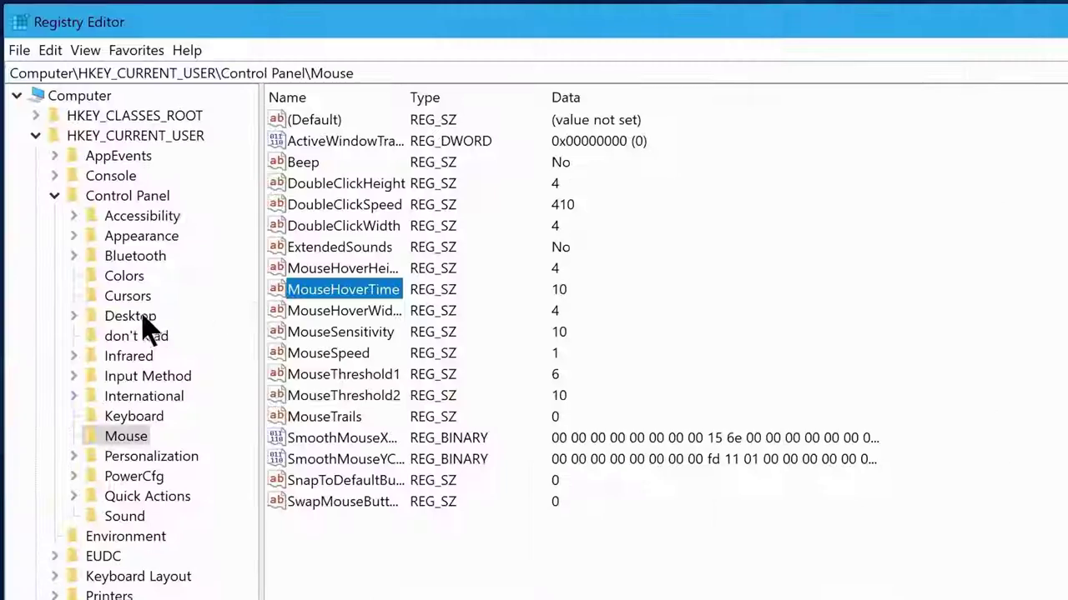
Step: Change MenuShowDelay under Control Panel\Desktop from 400 to 10
left_click(162, 564)
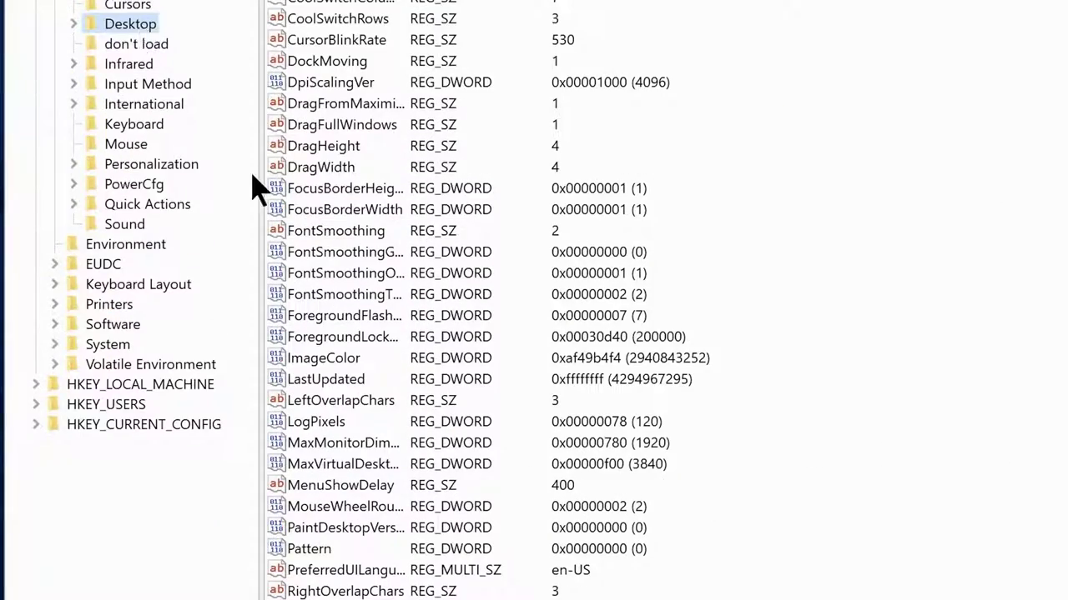
left_click(326, 488)
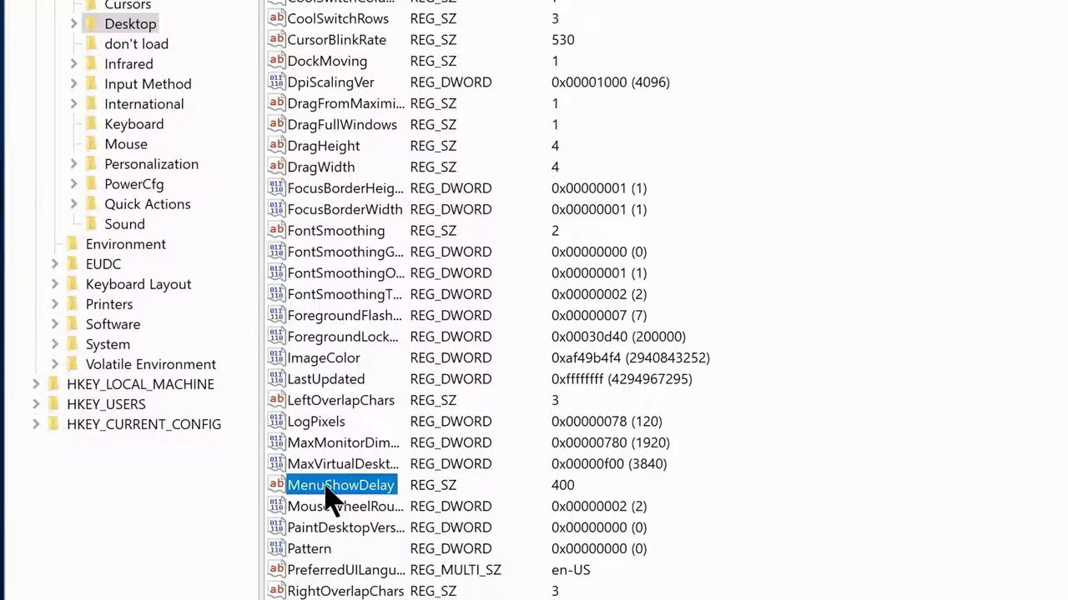
double_click(329, 492)
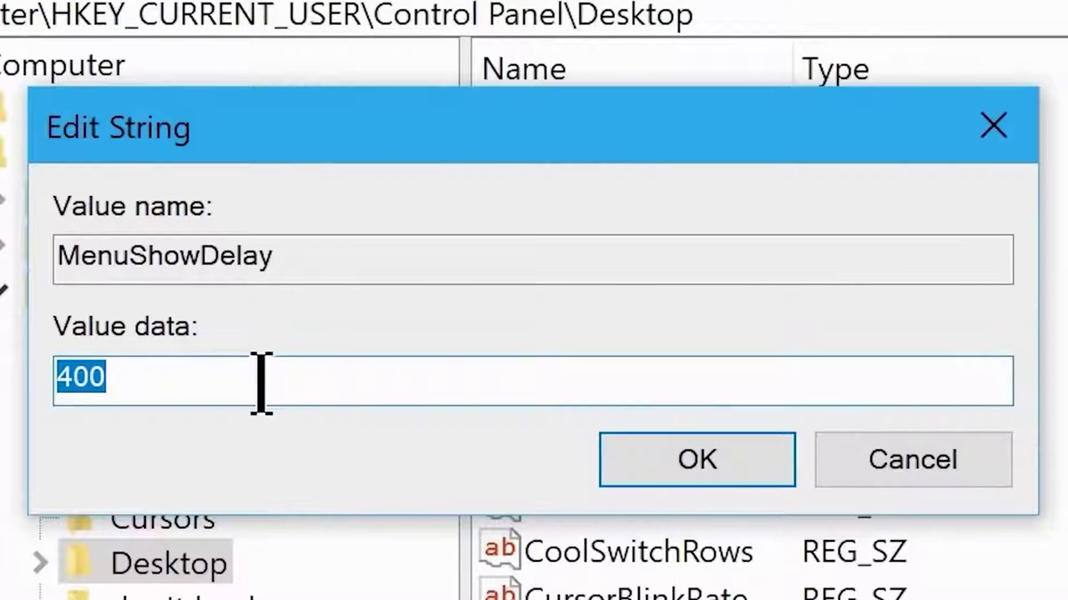
left_click(214, 362)
key("ctrl+a")
type("10")
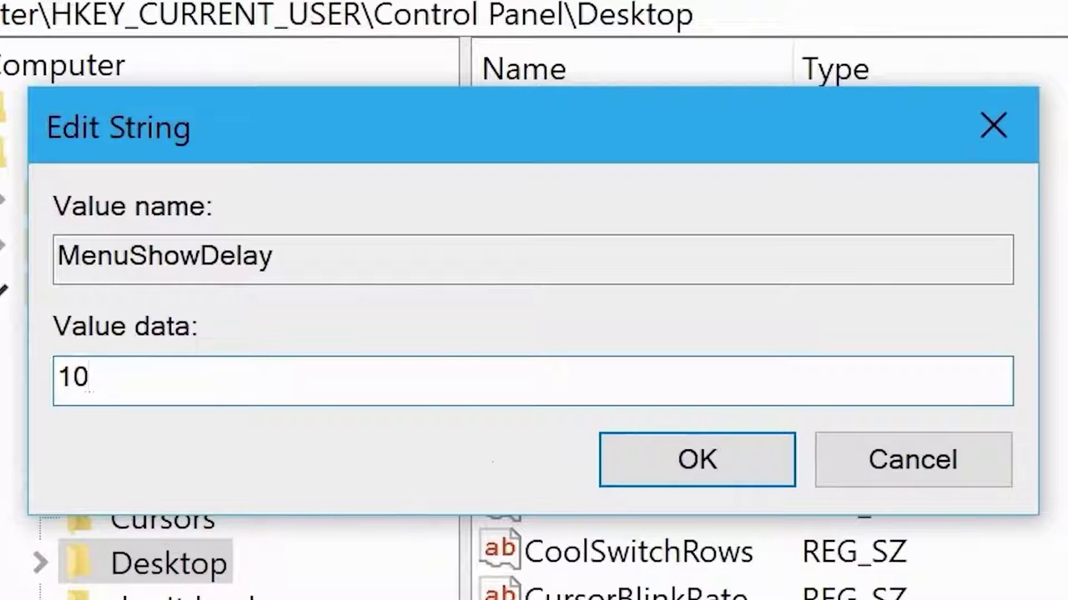
left_click(676, 473)
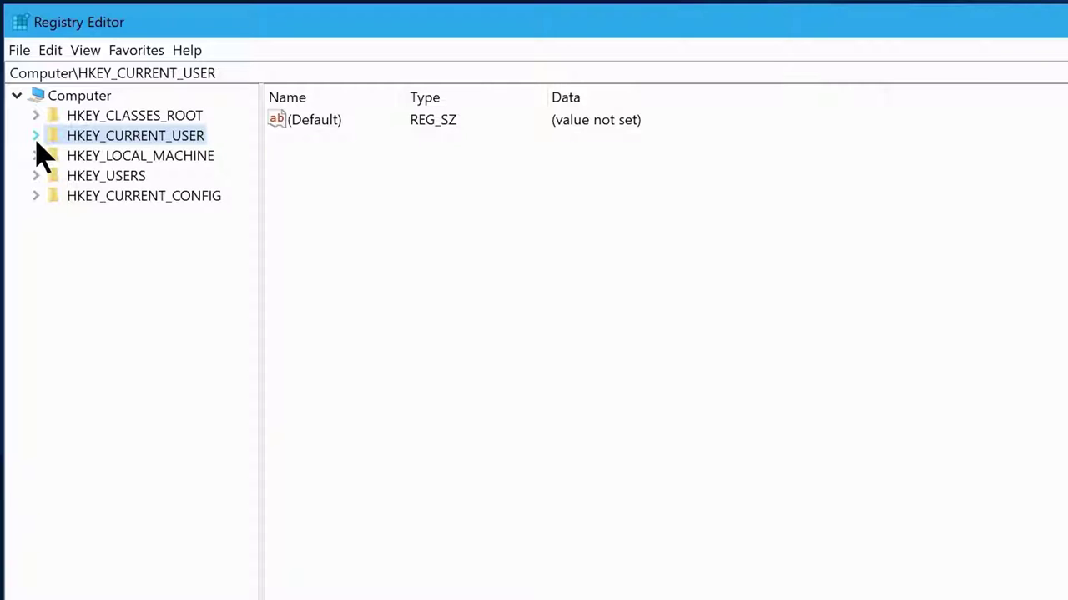
Step: Navigate to HKLM\SOFTWARE\Microsoft\Windows NT\CurrentVersion\Multimedia\SystemProfile
left_click(36, 155)
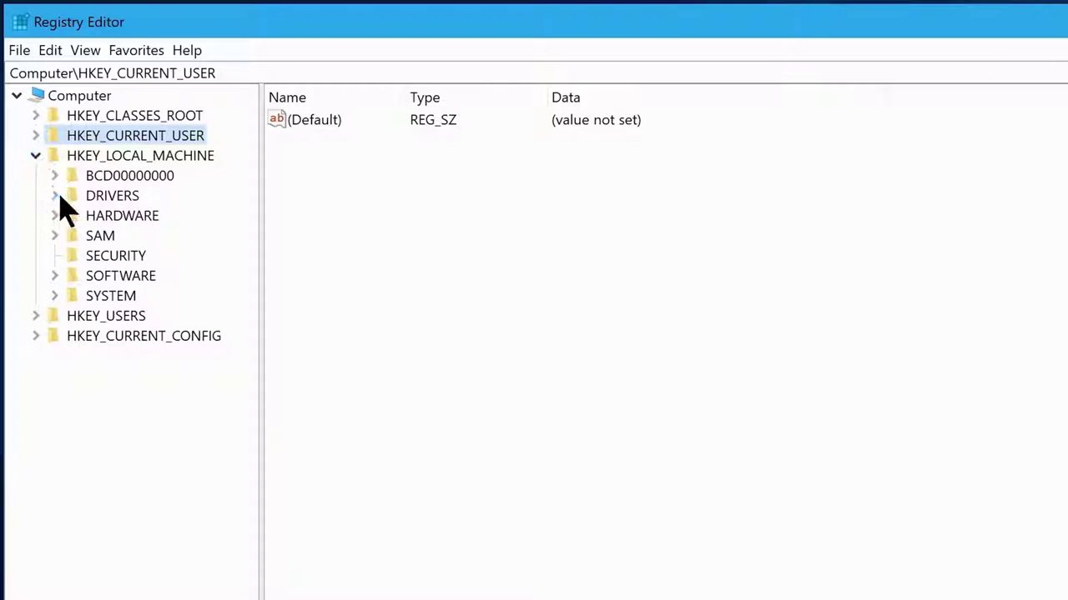
left_click(55, 275)
left_click(73, 536)
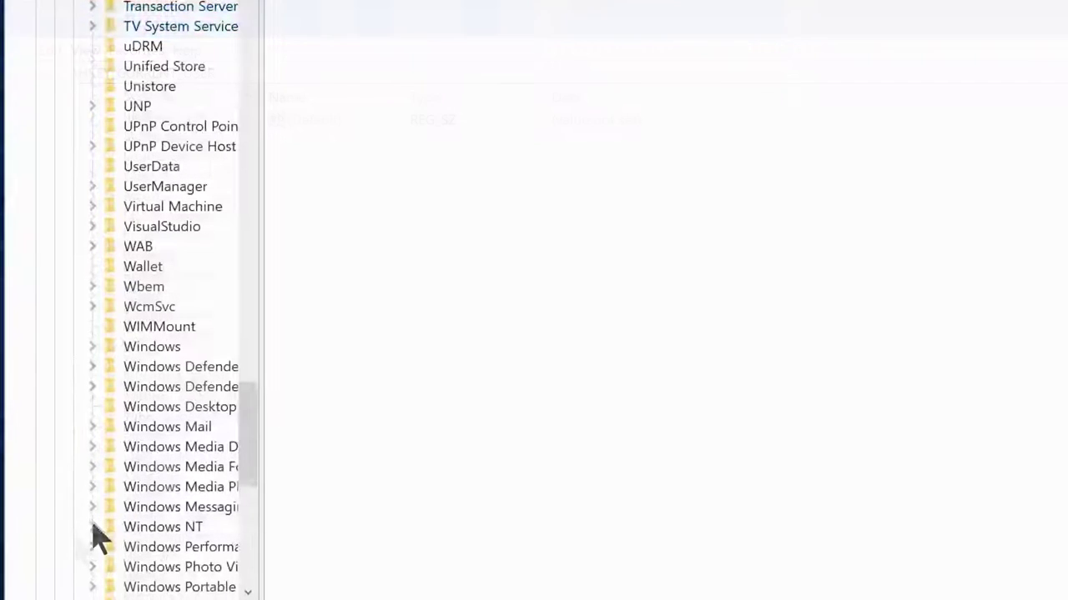
left_click(92, 527)
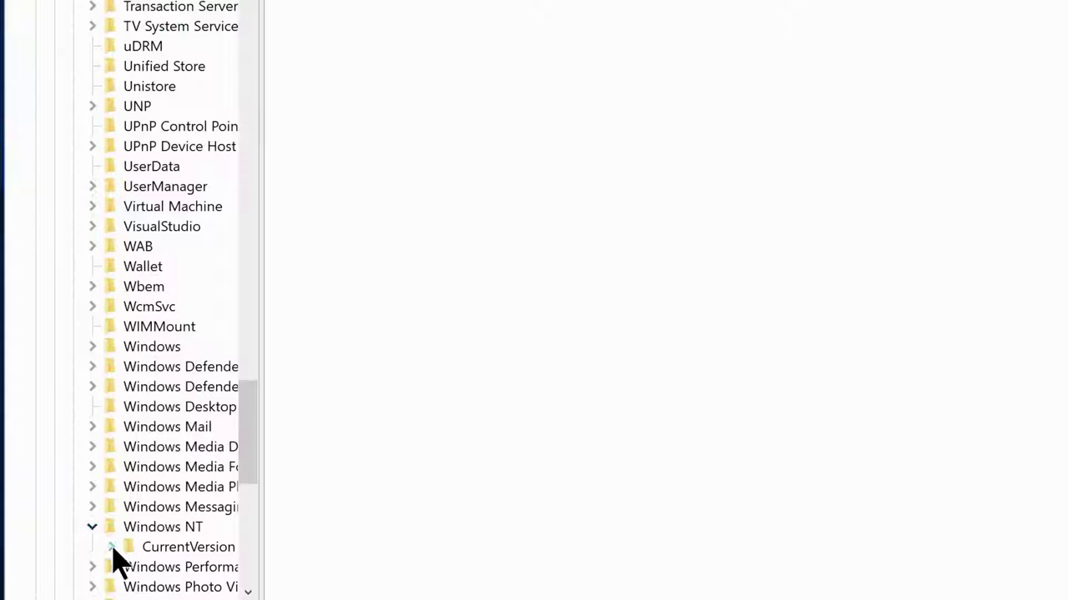
left_click(109, 546)
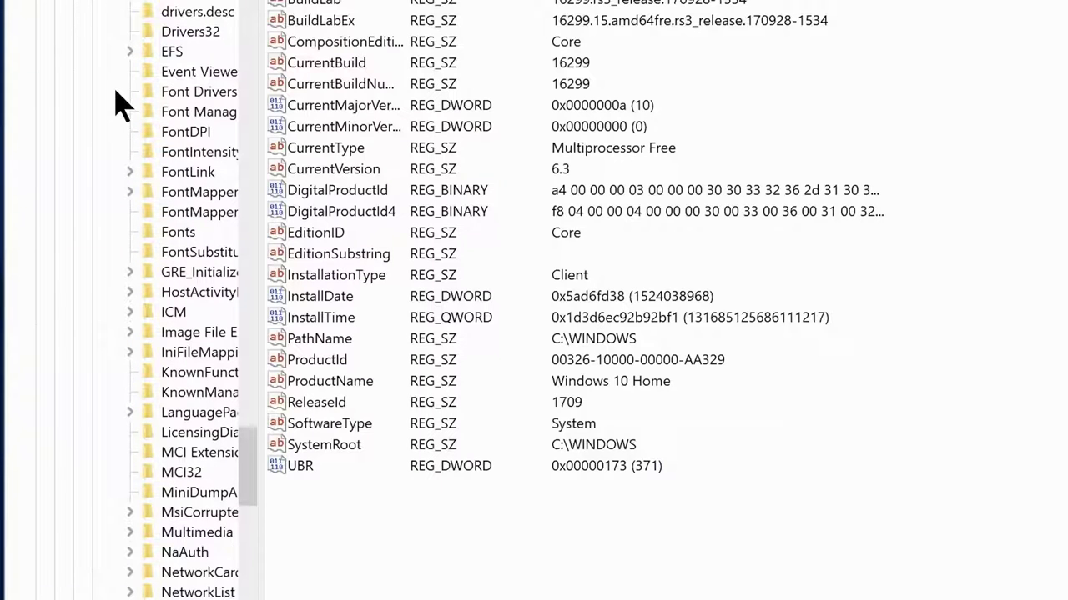
left_click(129, 532)
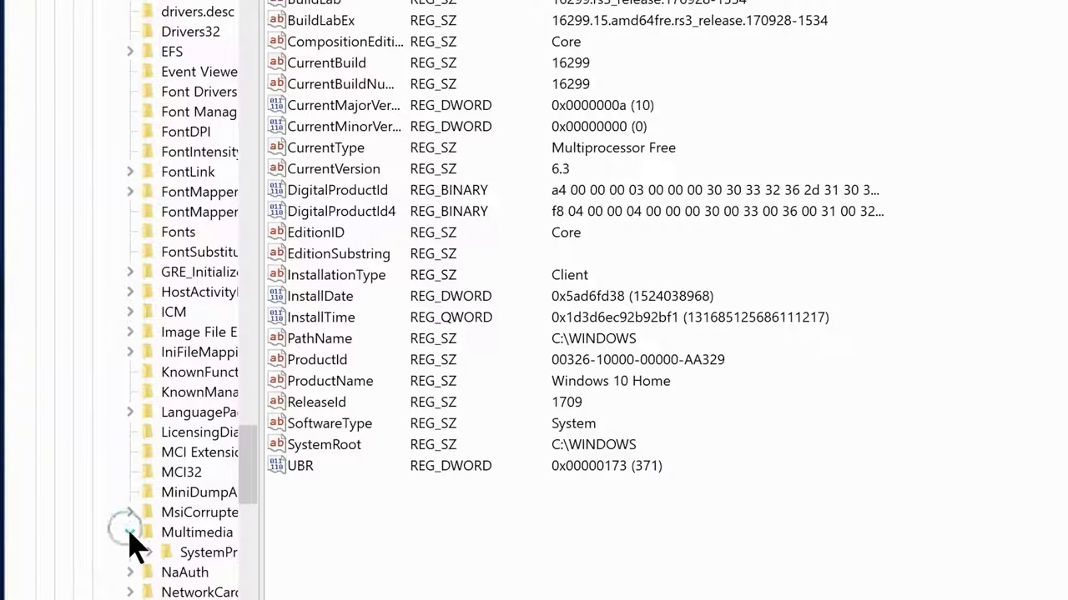
double_click(177, 553)
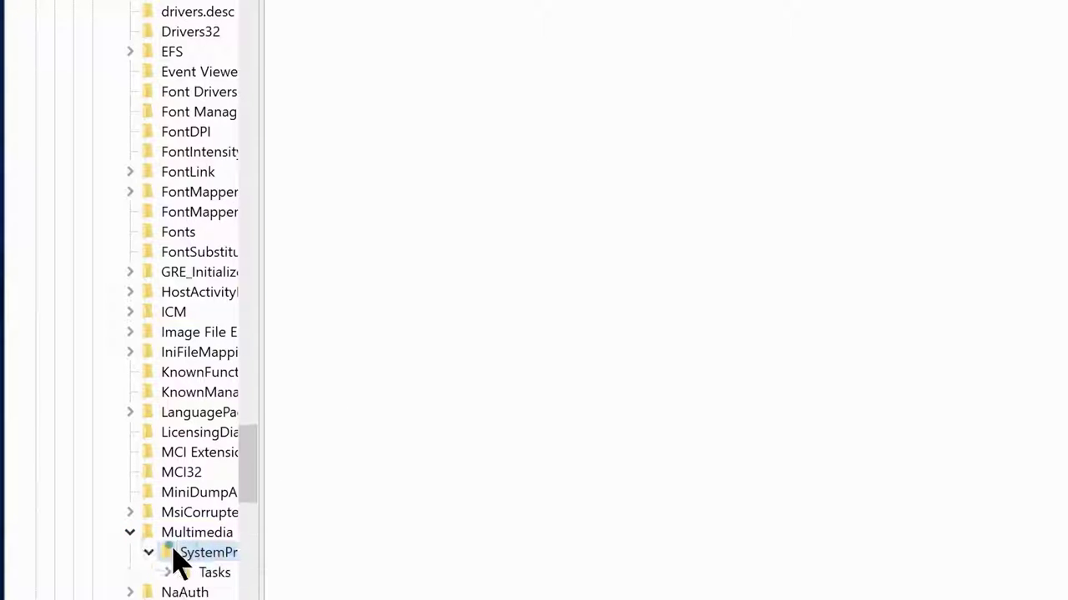
Step: Change SystemResponsiveness from 14 to 0 in hexadecimal
double_click(381, 167)
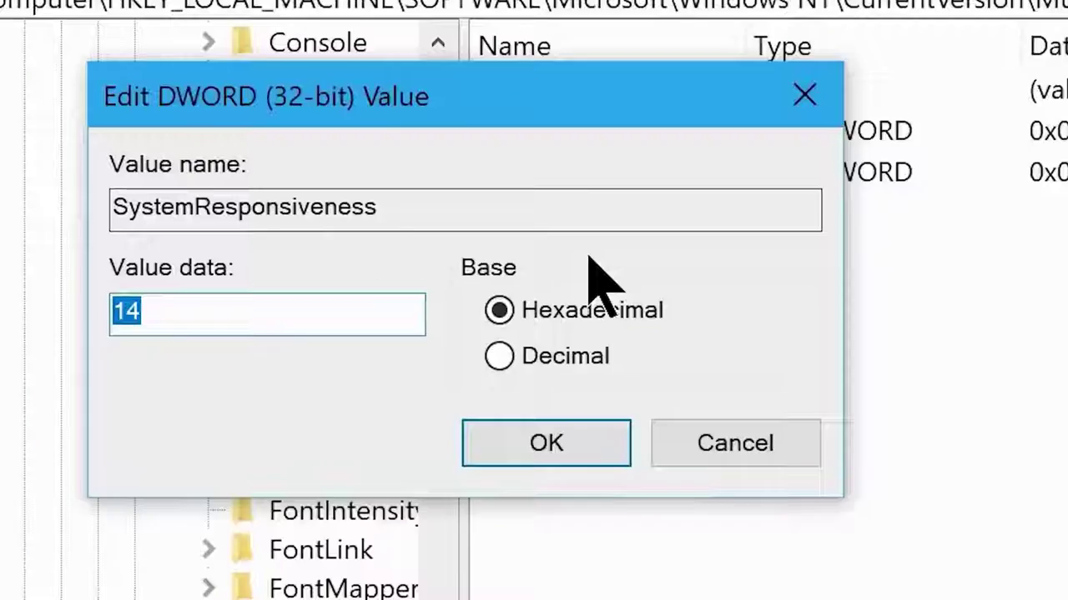
left_click(505, 309)
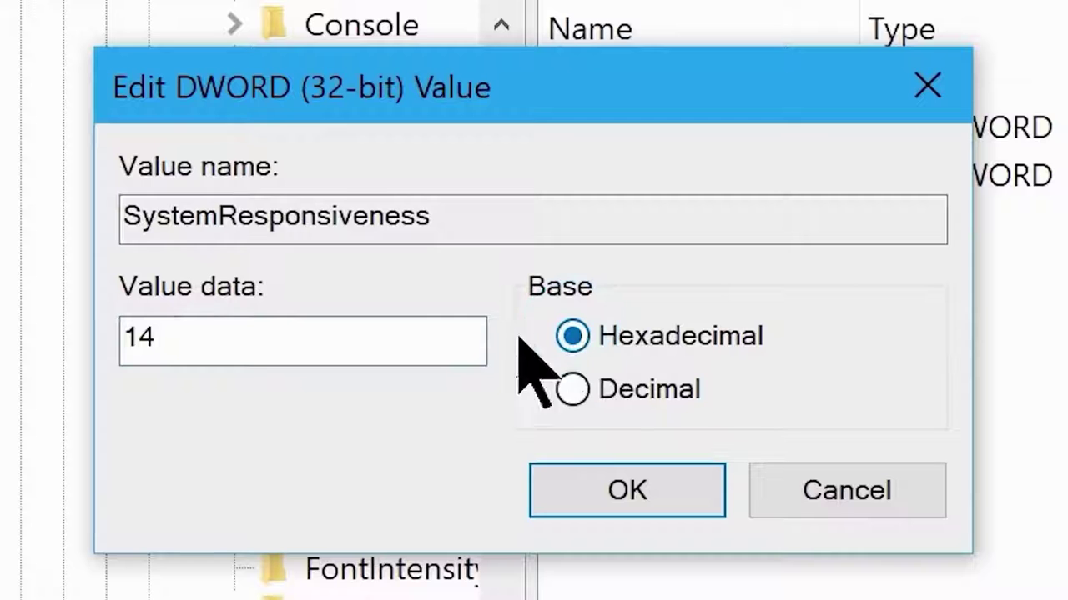
double_click(354, 308)
type("0")
left_click(614, 484)
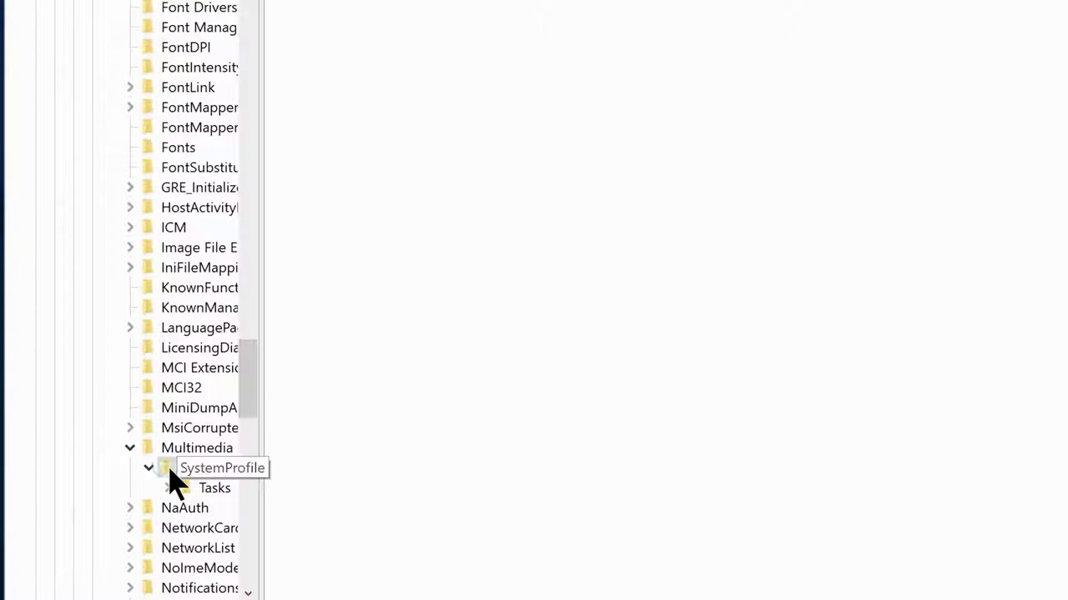
Step: Open the Tasks\Games key and confirm GPU Priority stays at 8 hexadecimal
left_click(169, 489)
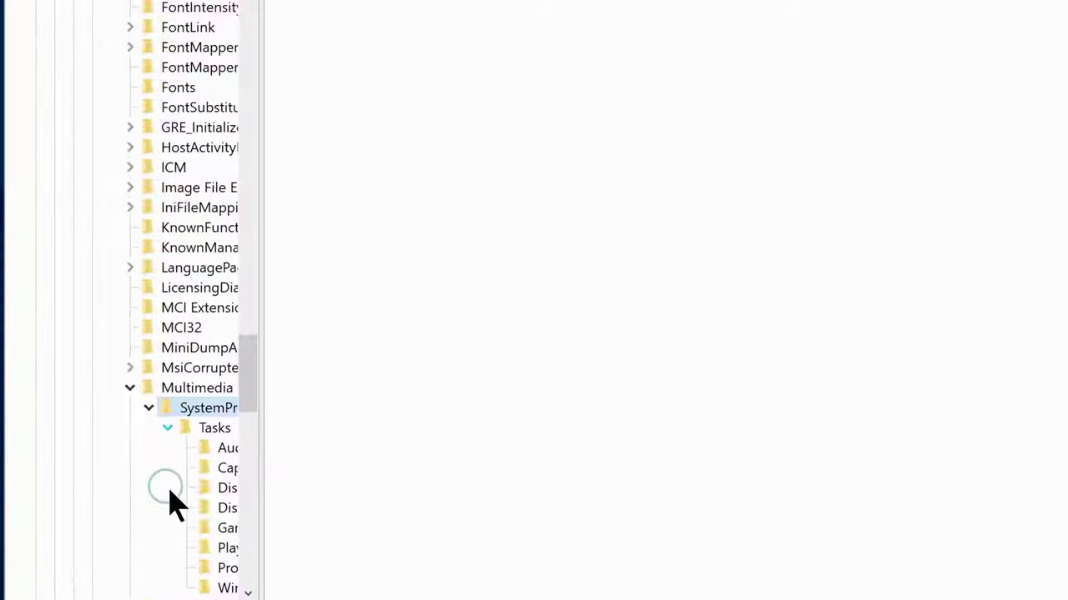
left_click(221, 529)
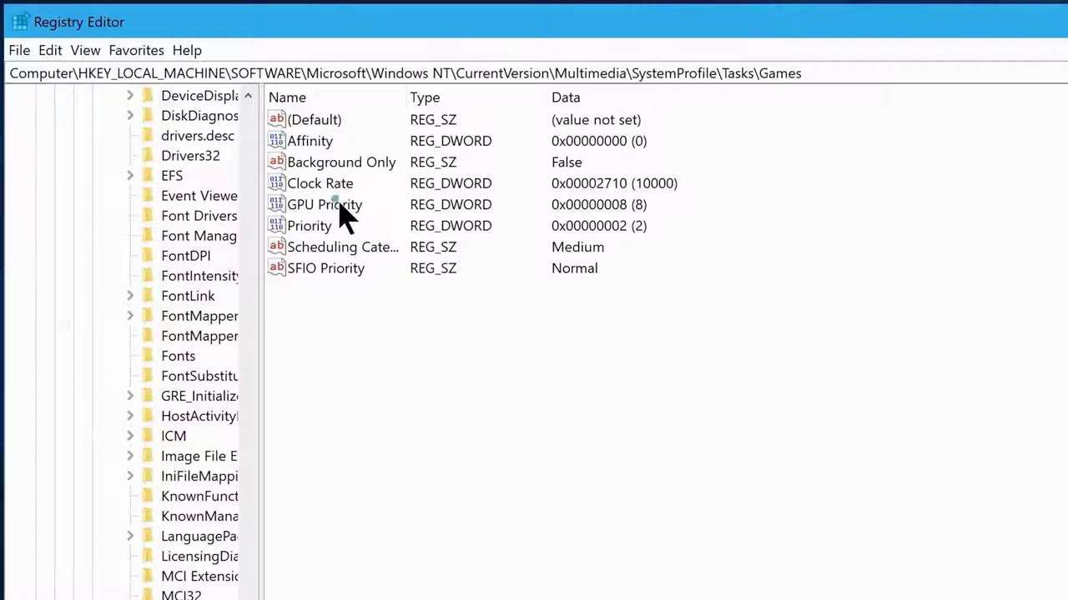
double_click(340, 214)
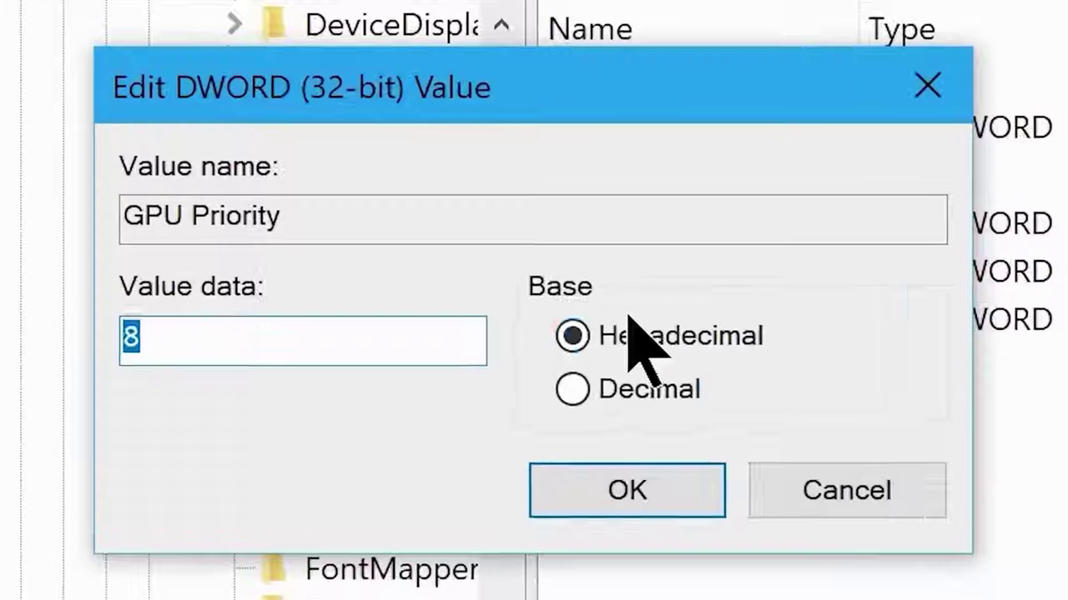
left_click(282, 232)
double_click(193, 233)
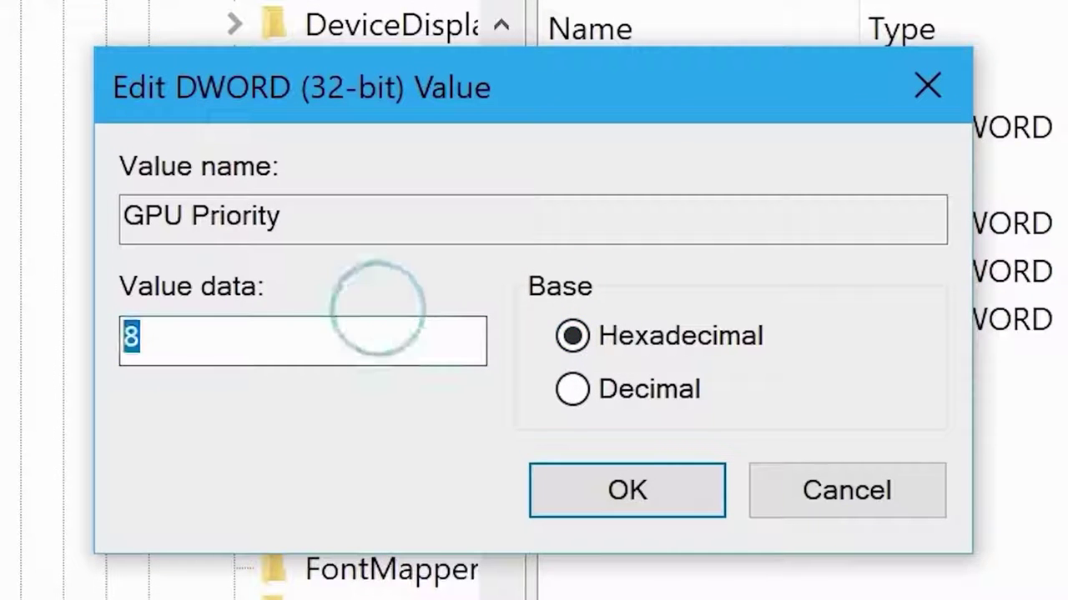
left_click(559, 482)
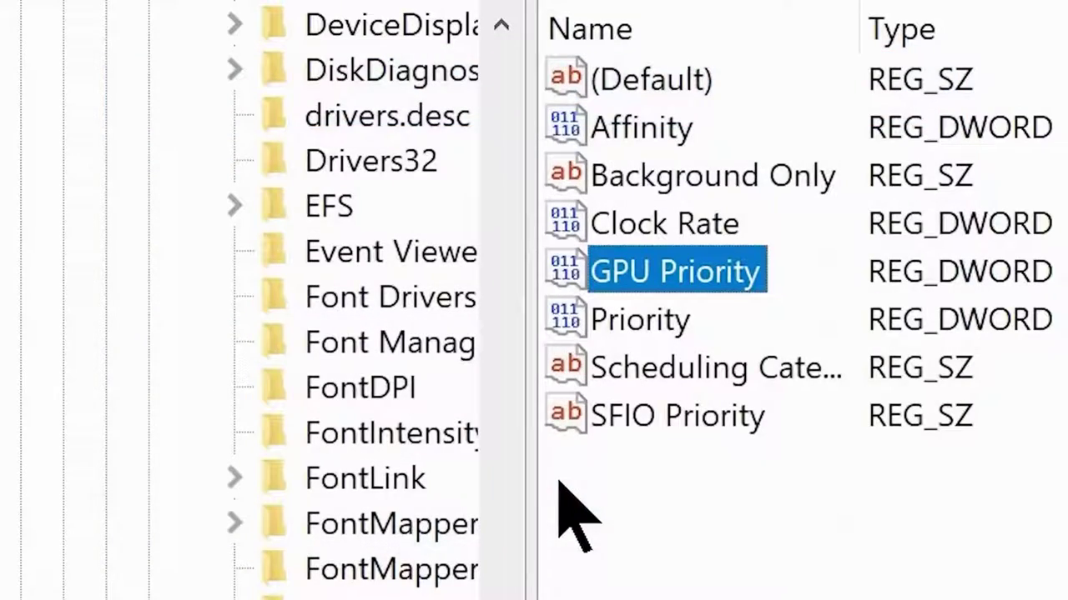
Step: Set the Games Priority value to 6 in hexadecimal and close Registry Editor
double_click(627, 322)
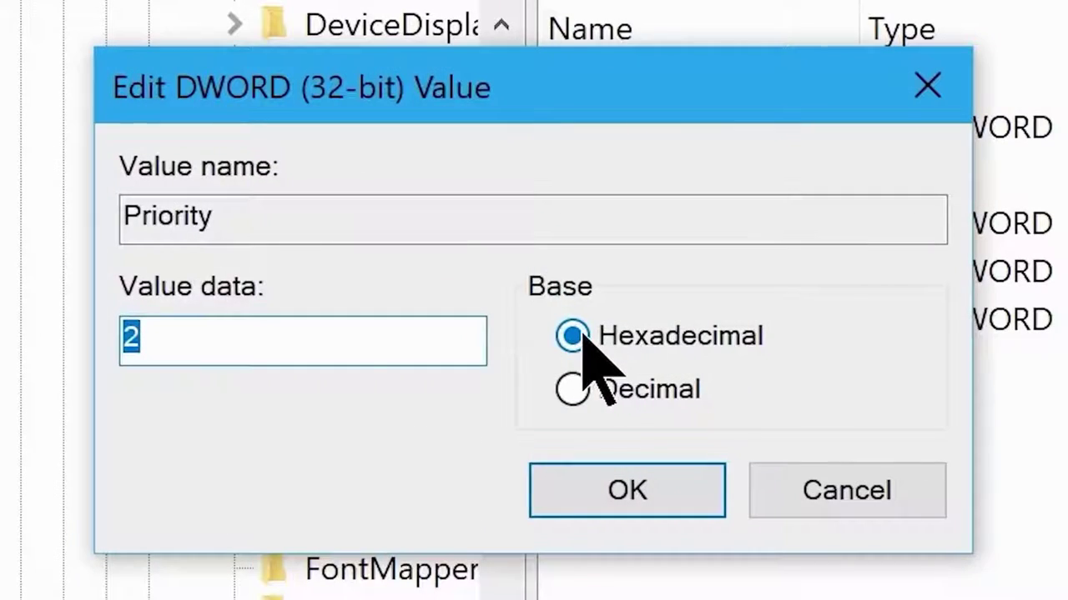
left_click(583, 334)
double_click(458, 337)
type("6")
left_click(606, 491)
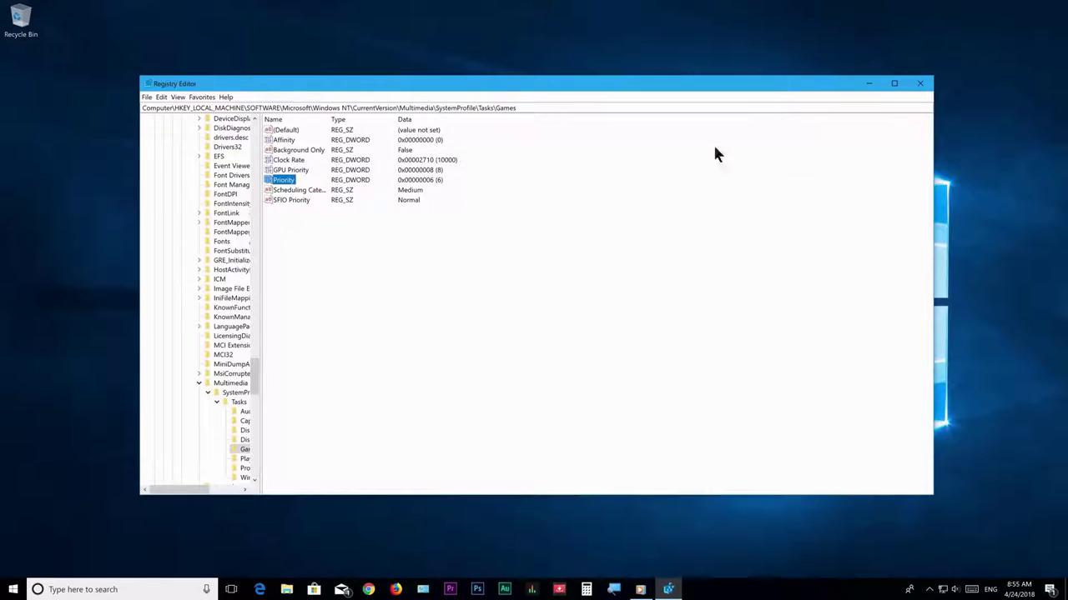
left_click(920, 84)
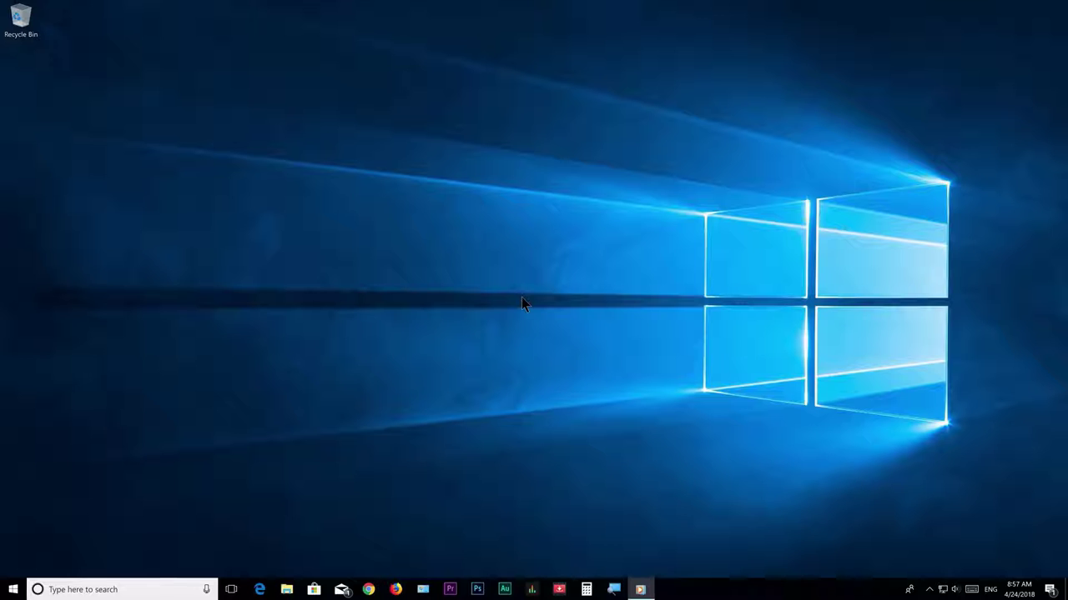
Step: Bring up the Run dialog with Win+R
key("super+r")
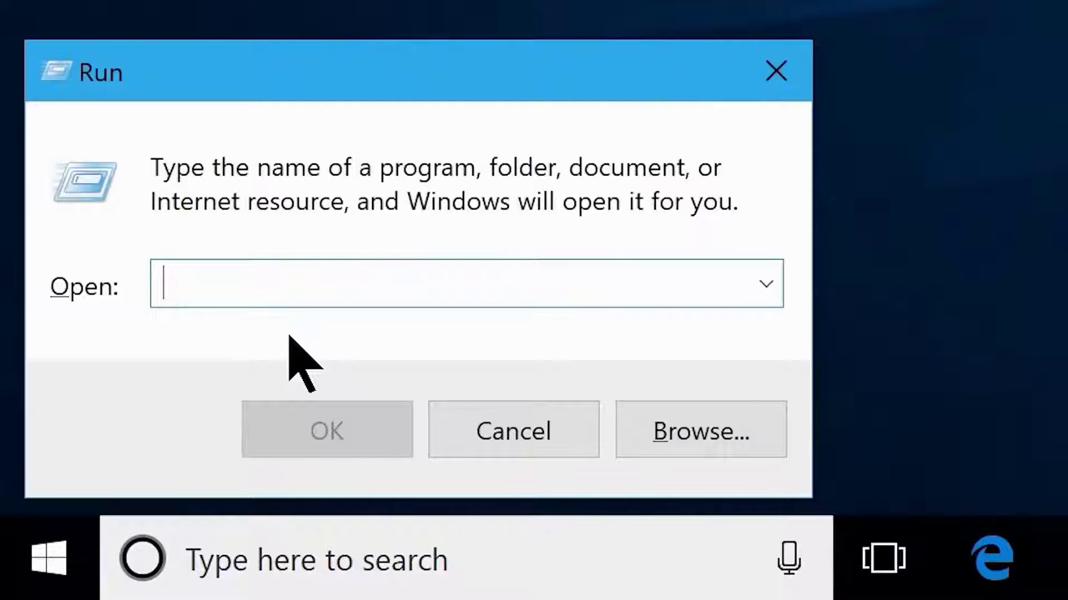
Step: Launch System Configuration with msconfig and show its Services list
type("msconfig")
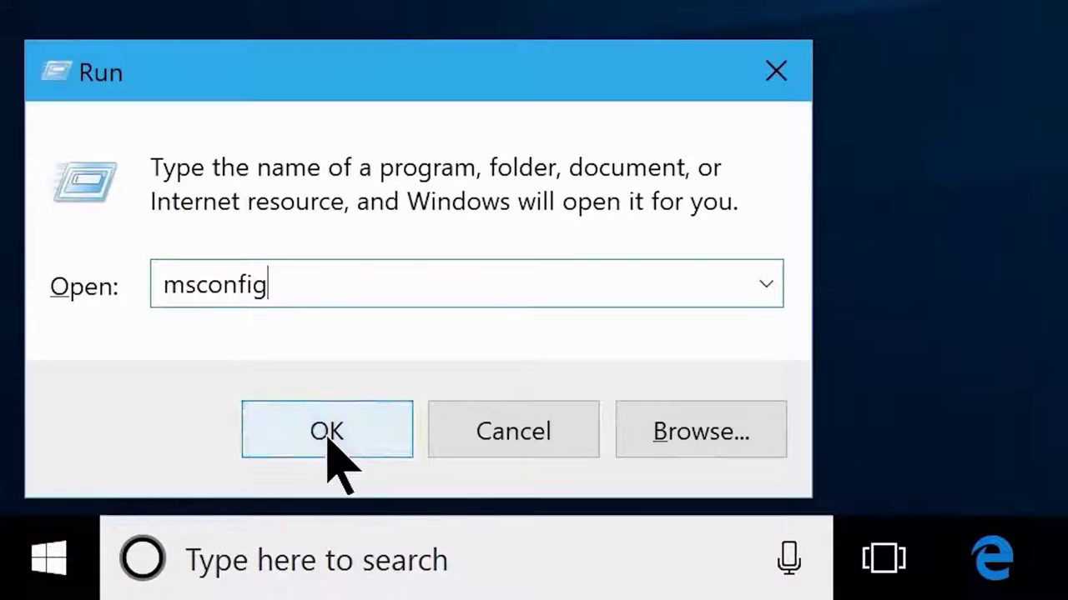
left_click(331, 450)
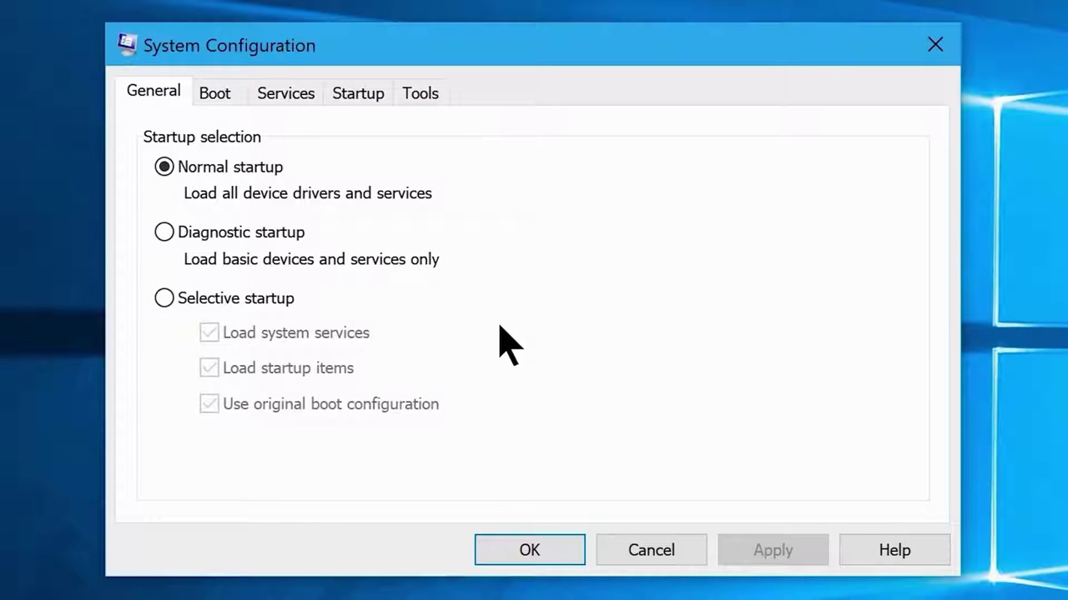
left_click(284, 94)
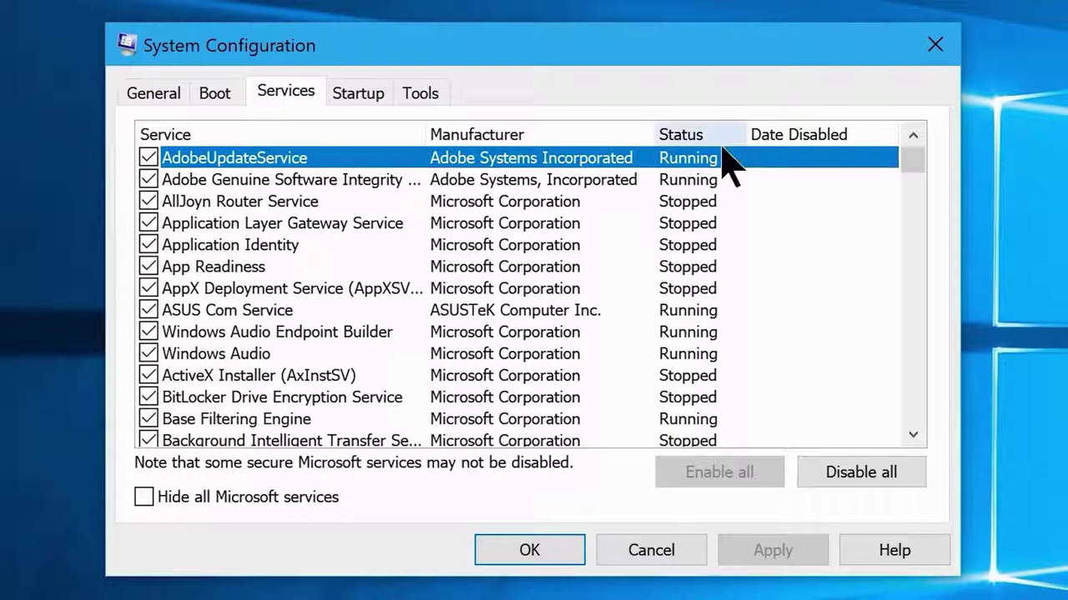
mouse_move(912, 161)
left_mouse_down()
mouse_move(913, 421)
mouse_move(913, 155)
left_mouse_up()
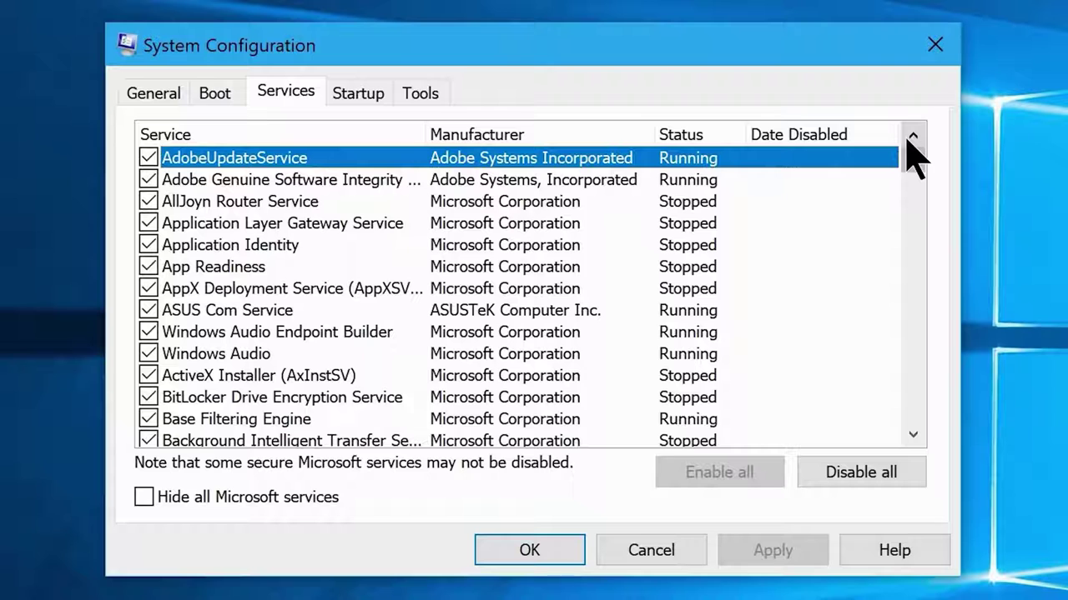
Step: Hide Microsoft services, disable all third-party ones except Action! service, and apply
left_click(144, 498)
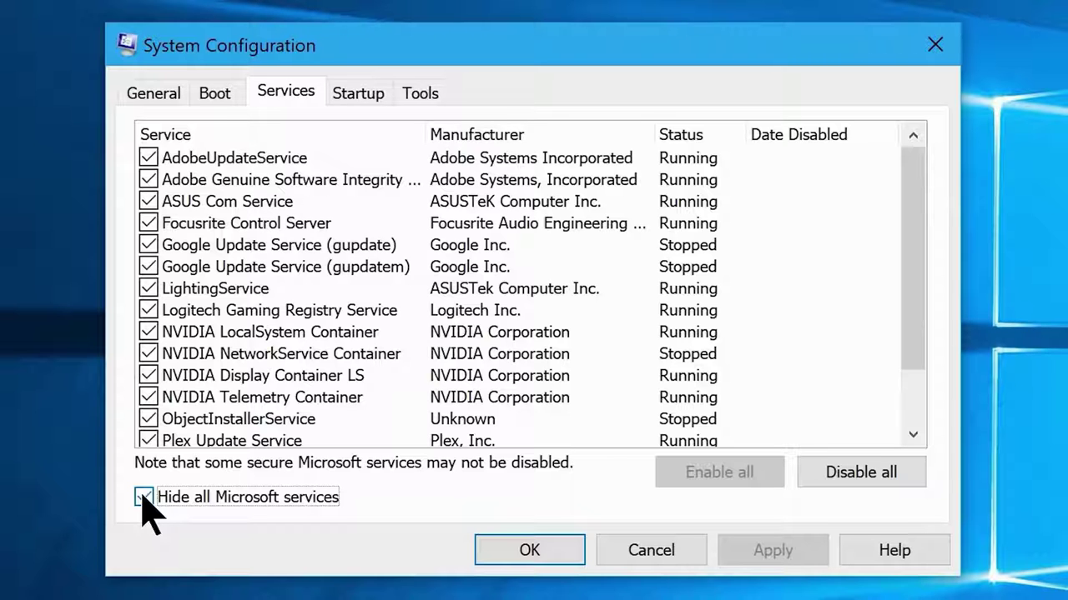
left_click_drag(923, 291, 924, 381)
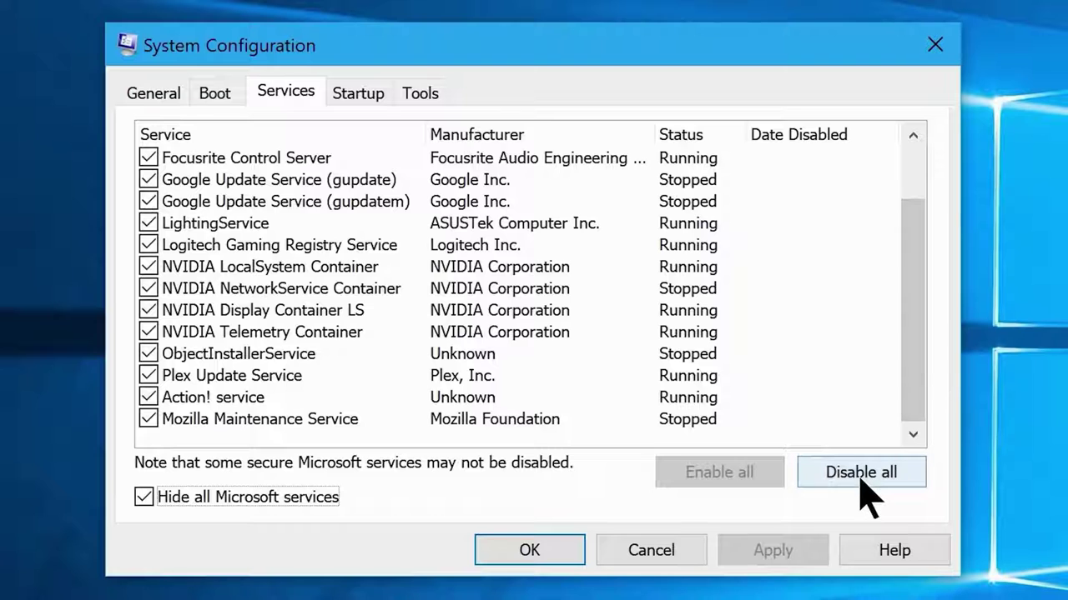
left_click_drag(915, 413, 801, 446)
left_click(150, 397)
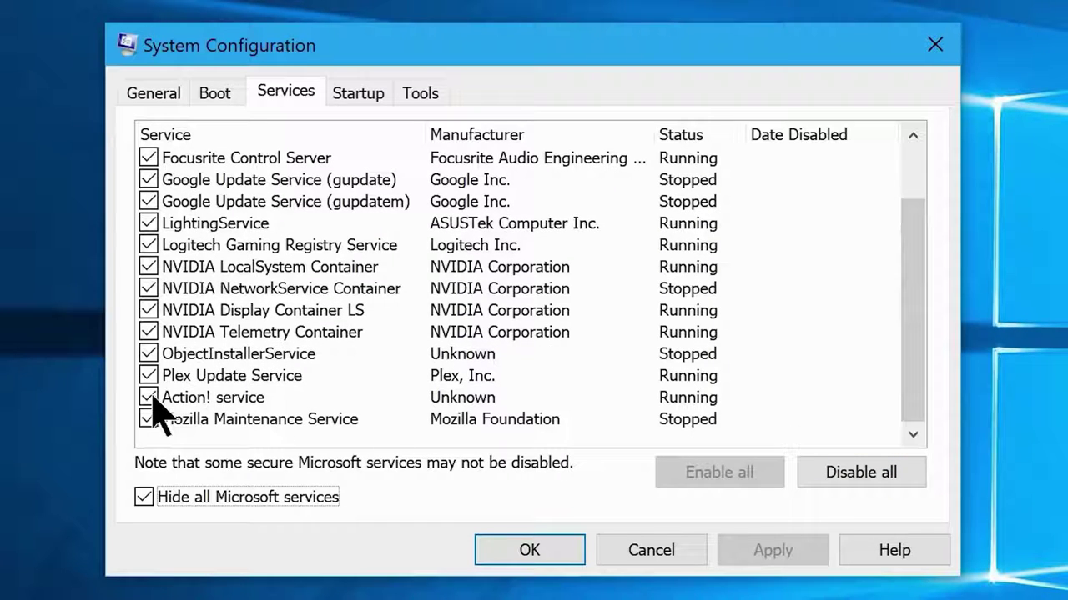
left_click(150, 379)
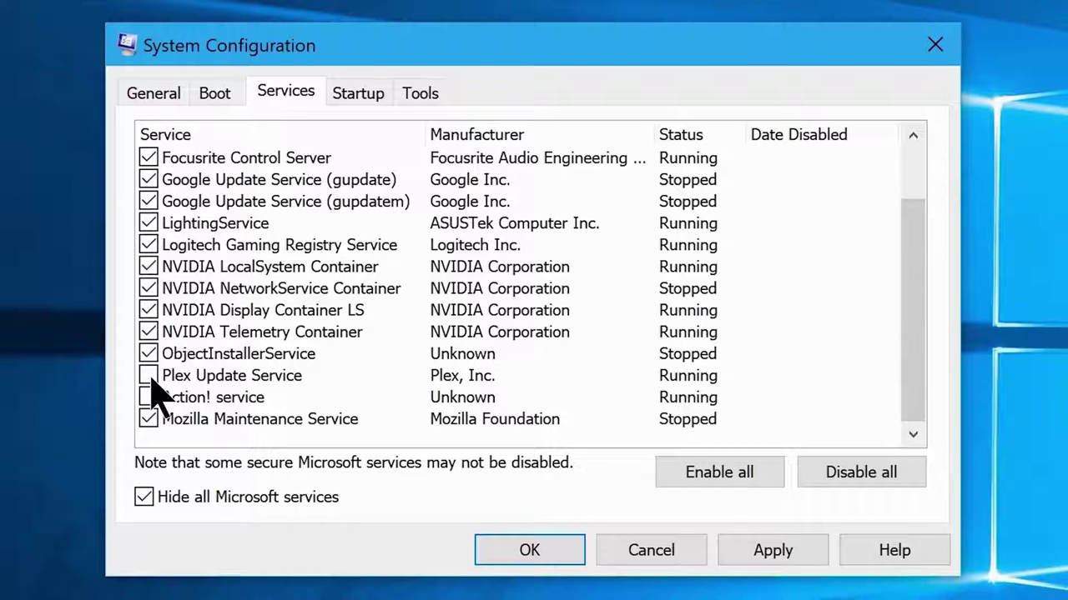
left_click(849, 474)
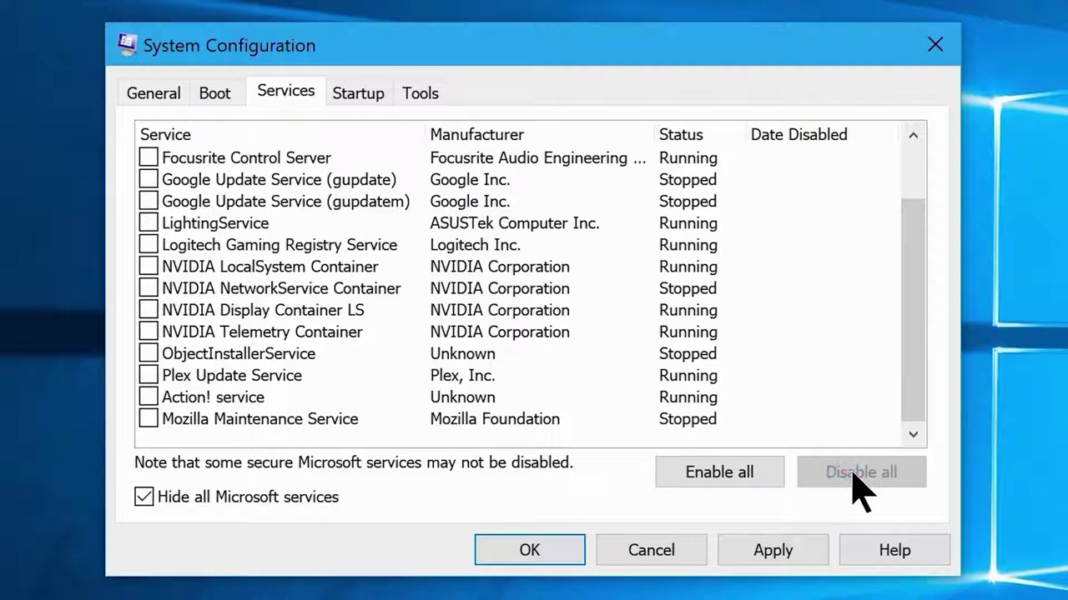
left_click(775, 551)
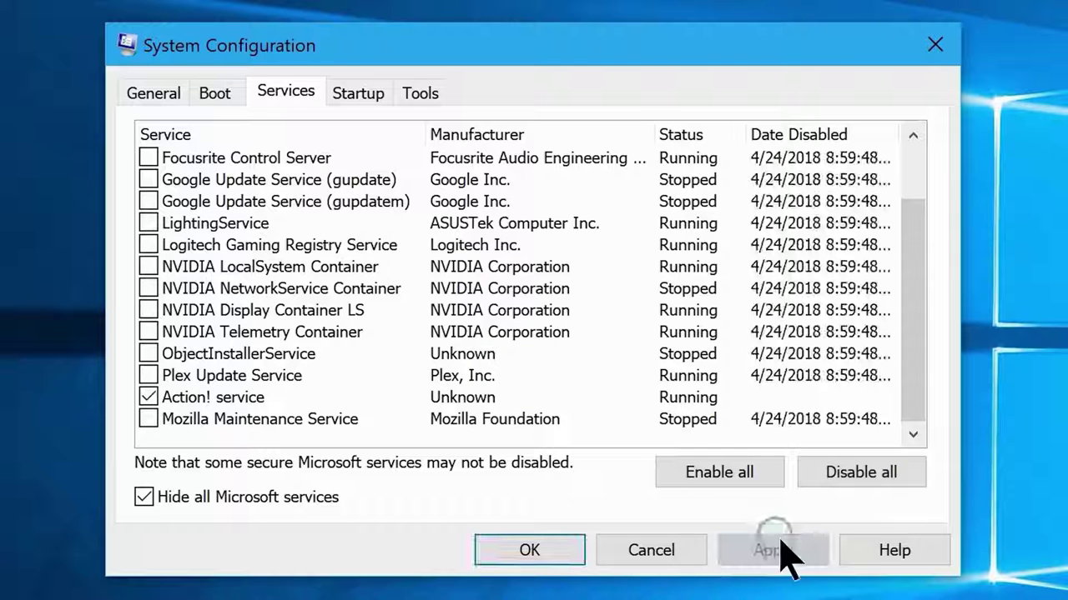
Step: Confirm the service changes with OK so System Configuration closes
left_click(538, 559)
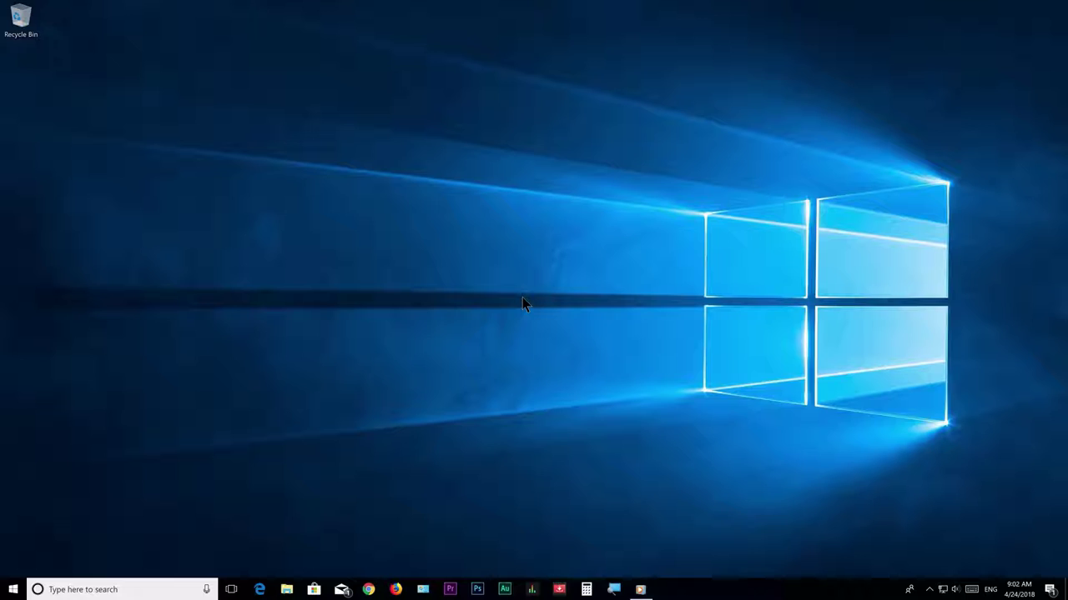
Step: Reach Performance Options through This PC's Properties and Advanced system settings
left_click(14, 589)
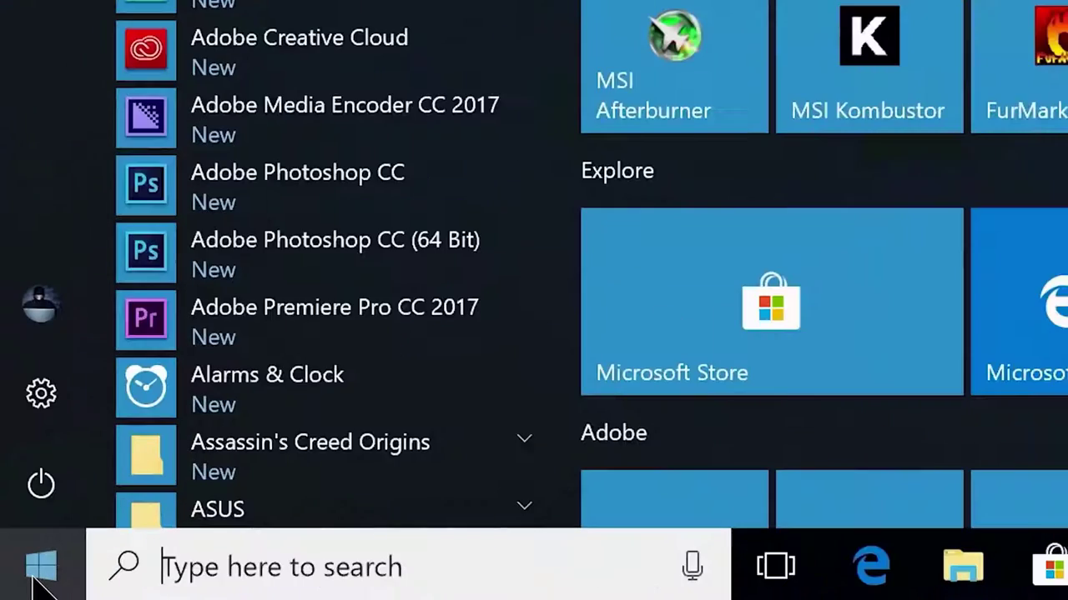
type("This pc")
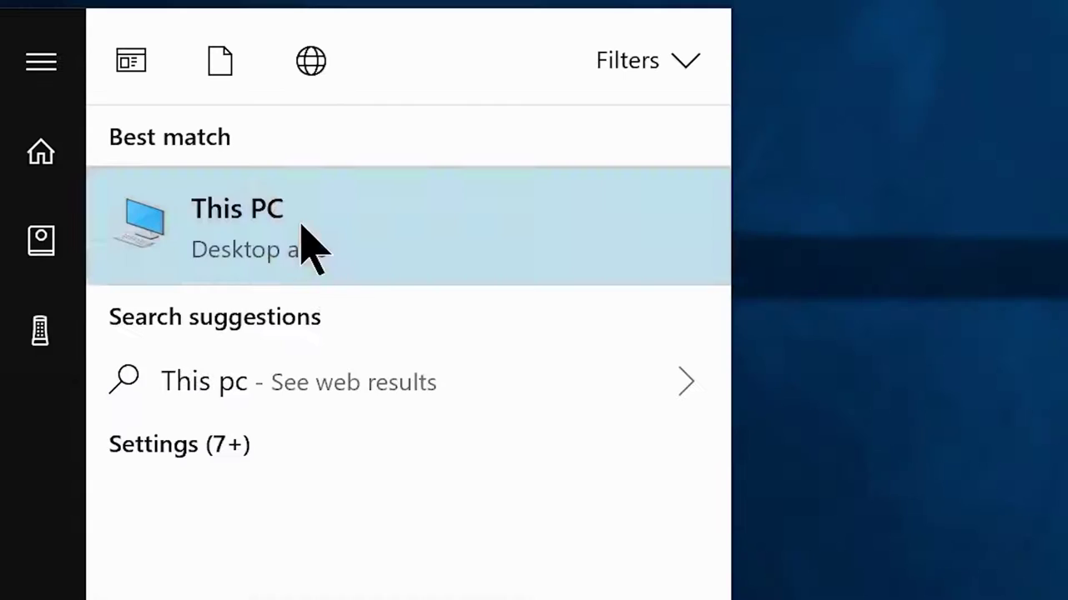
right_click(302, 225)
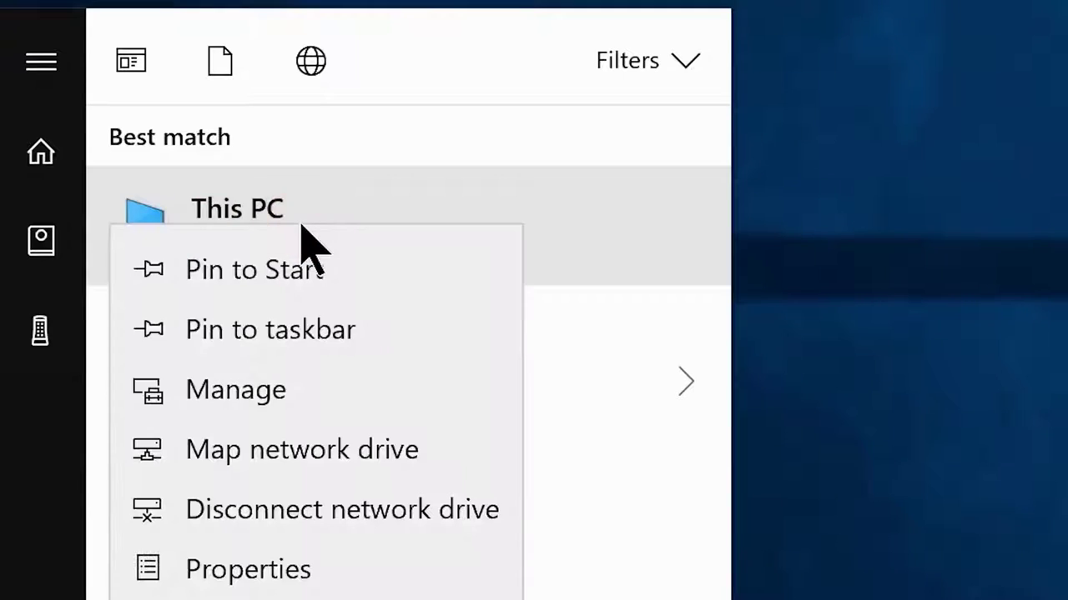
left_click(303, 571)
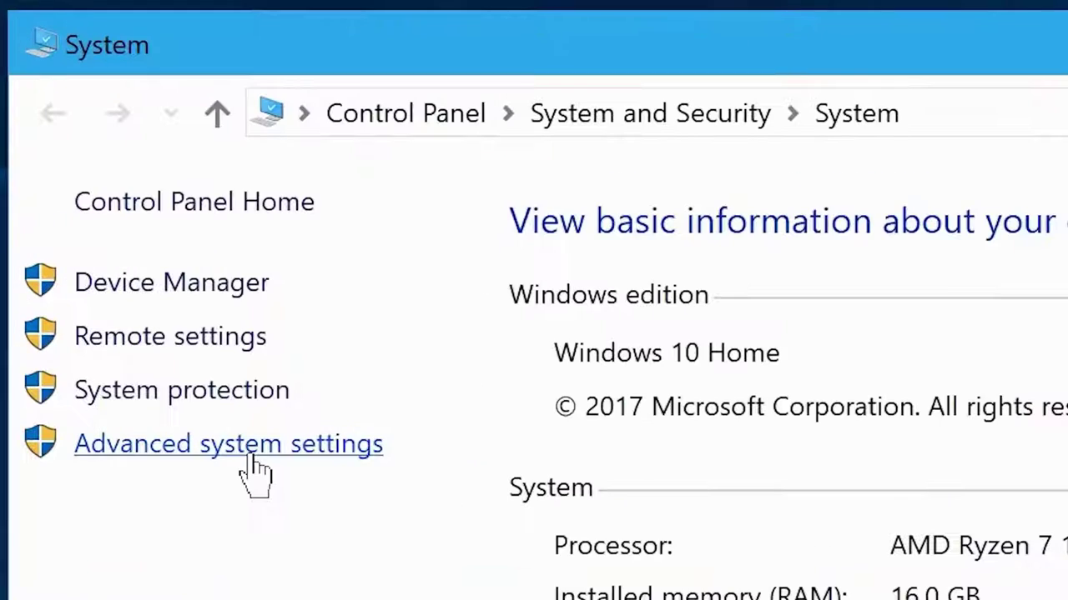
left_click(251, 460)
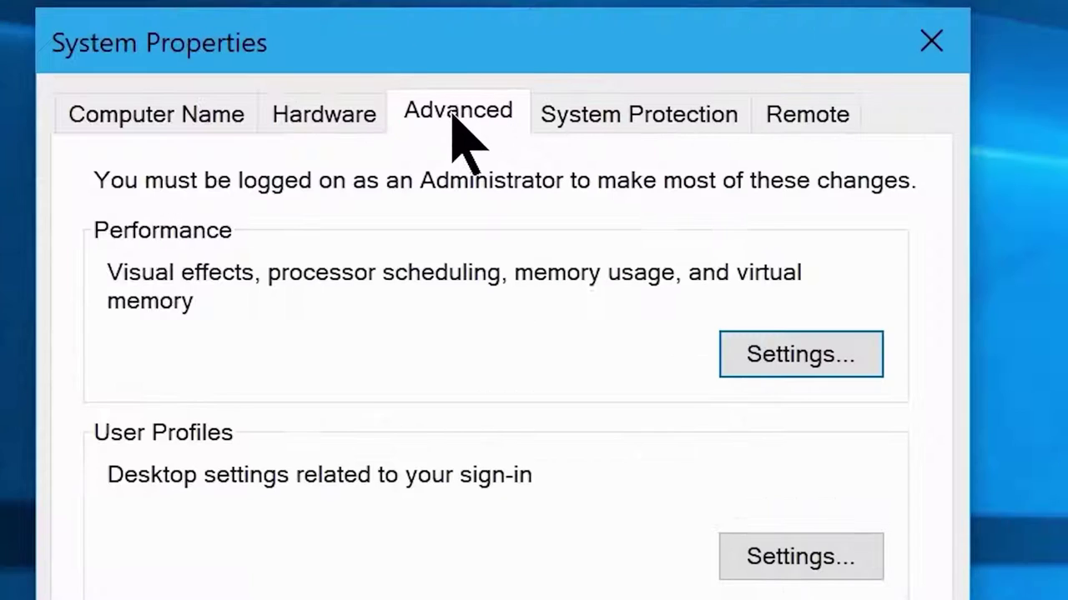
left_click(783, 365)
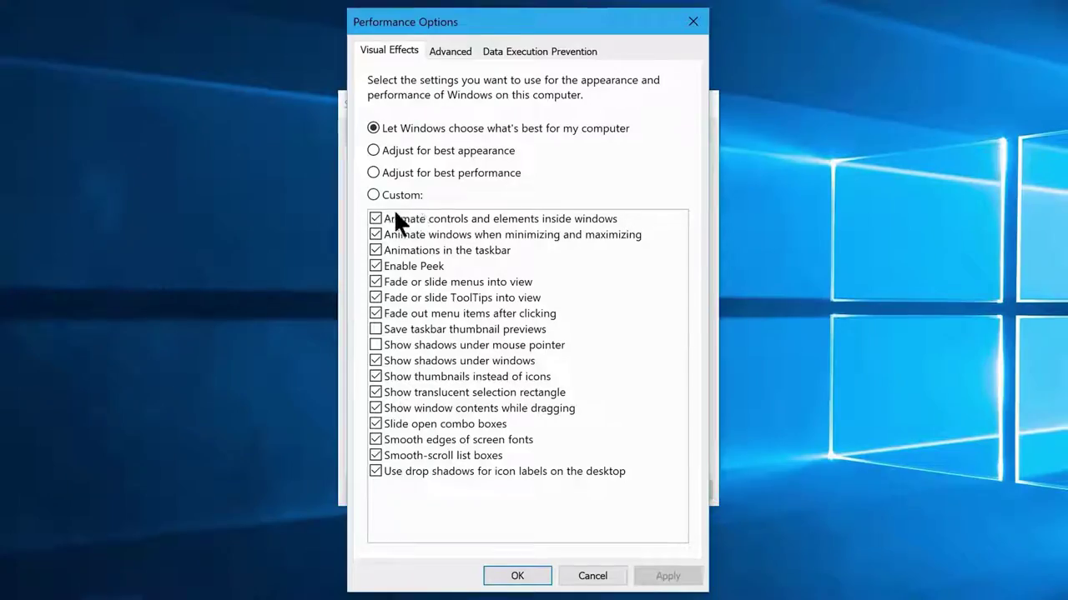
Step: Uncheck every visual effect, keeping only Smooth edges of screen fonts and Show shadows under mouse pointer
left_click(376, 218)
left_click(376, 251)
left_click(375, 281)
left_click(375, 298)
left_click(375, 313)
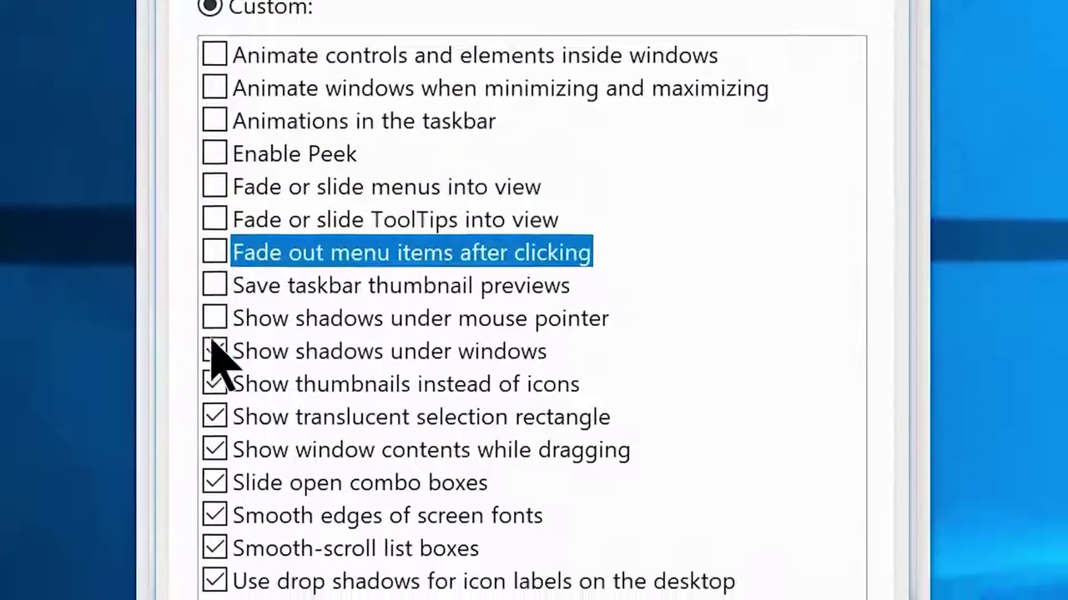
left_click(375, 360)
left_click(375, 376)
left_click(376, 392)
left_click(214, 424)
left_click(214, 457)
left_click(214, 490)
left_click(214, 523)
left_click(215, 556)
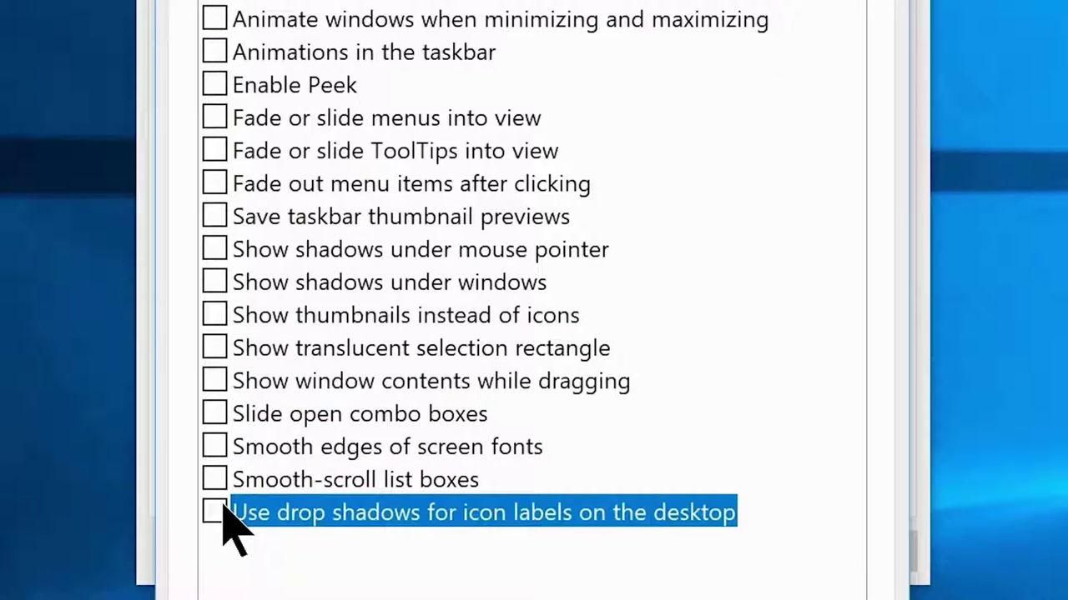
left_click(211, 446)
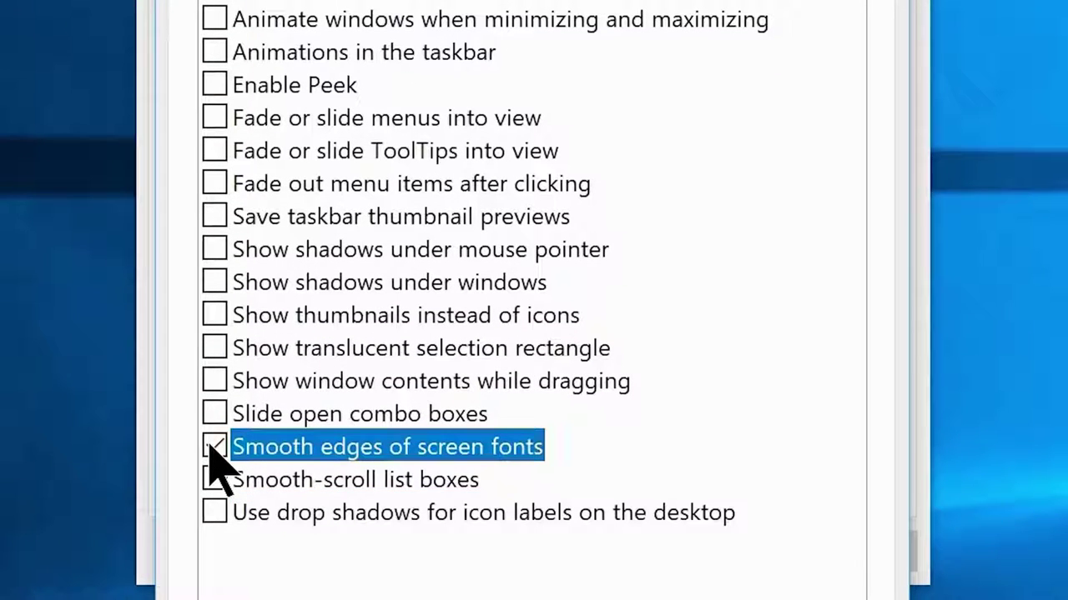
left_click(213, 250)
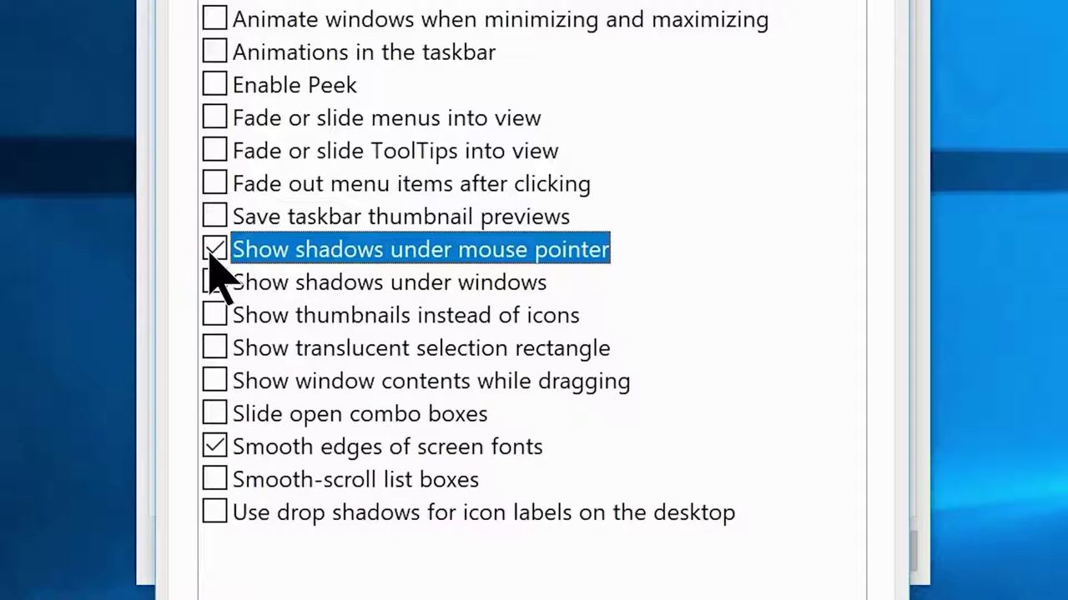